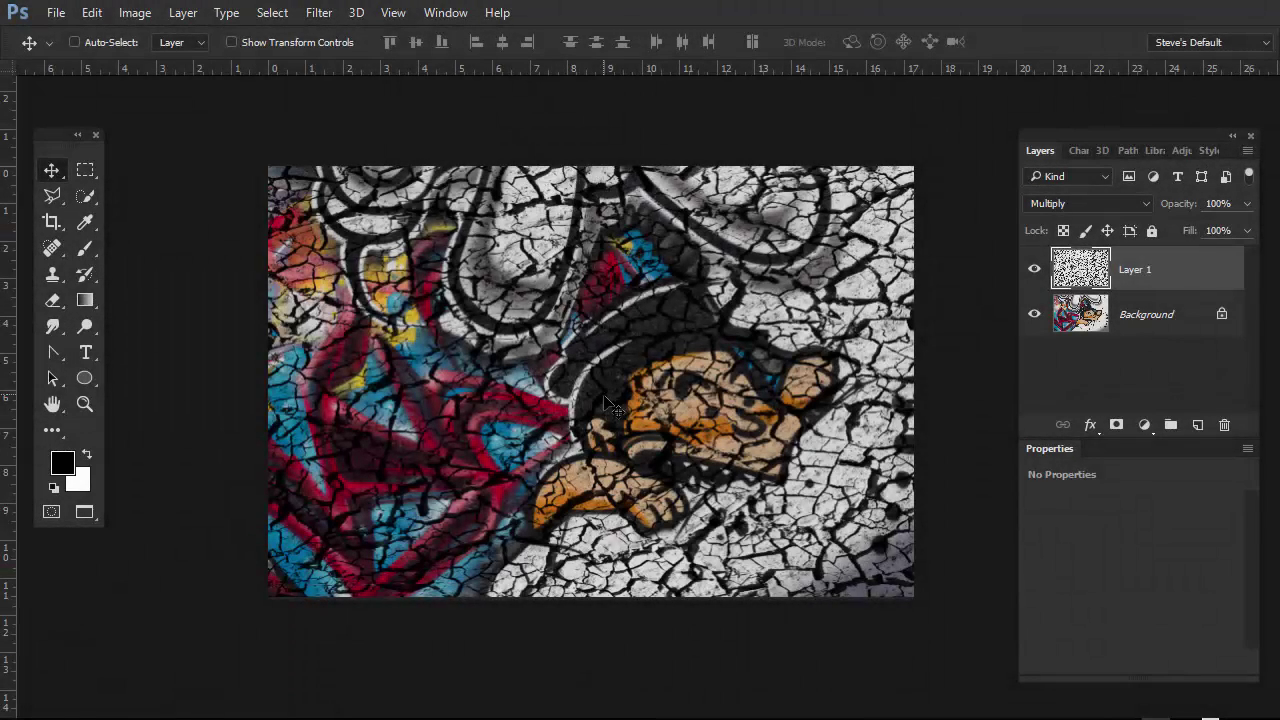
- Compare the crack texture against the graffiti by toggling it, then set Layer 1 to Normal blending
{"action": "left_click_drag", "start_coordinate": [1170, 131], "coordinate": [1127, 124]}
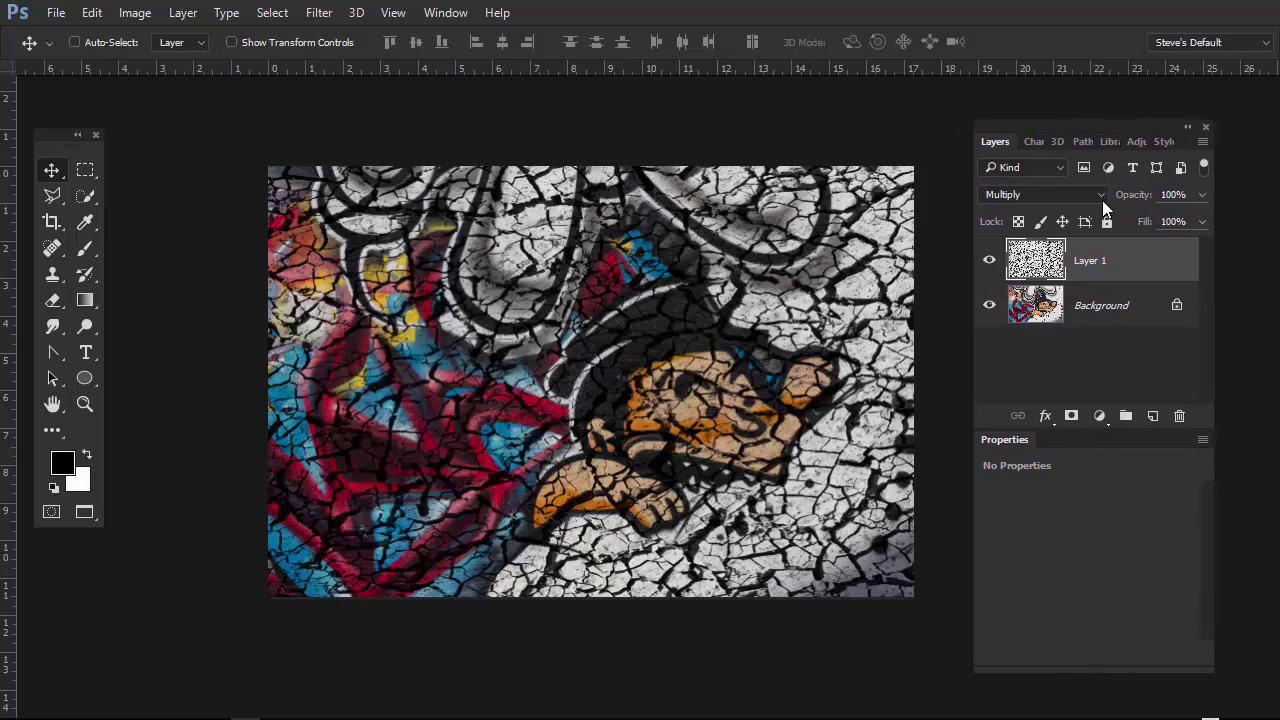
{"action": "left_click", "coordinate": [990, 261]}
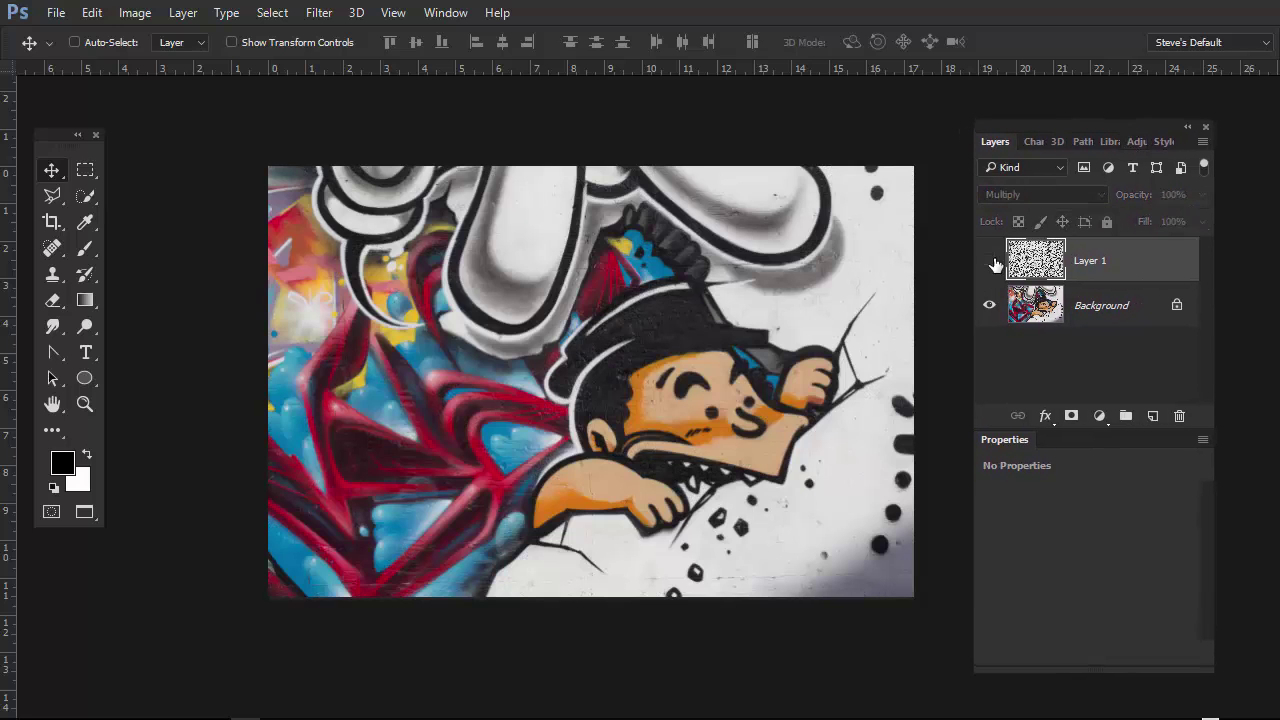
{"action": "left_click", "coordinate": [990, 262]}
{"action": "left_click", "coordinate": [990, 262]}
{"action": "left_click", "coordinate": [990, 262]}
{"action": "left_click", "coordinate": [990, 263]}
{"action": "left_click", "coordinate": [990, 262]}
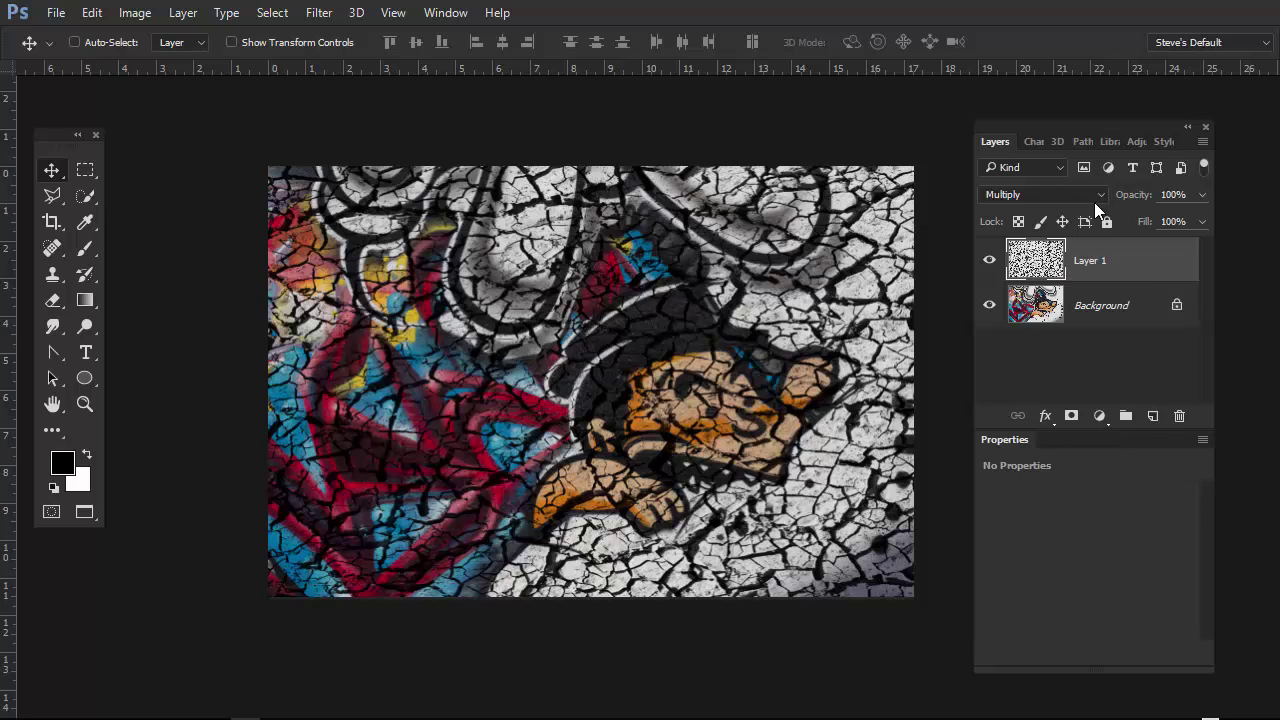
{"action": "left_click", "coordinate": [1088, 194]}
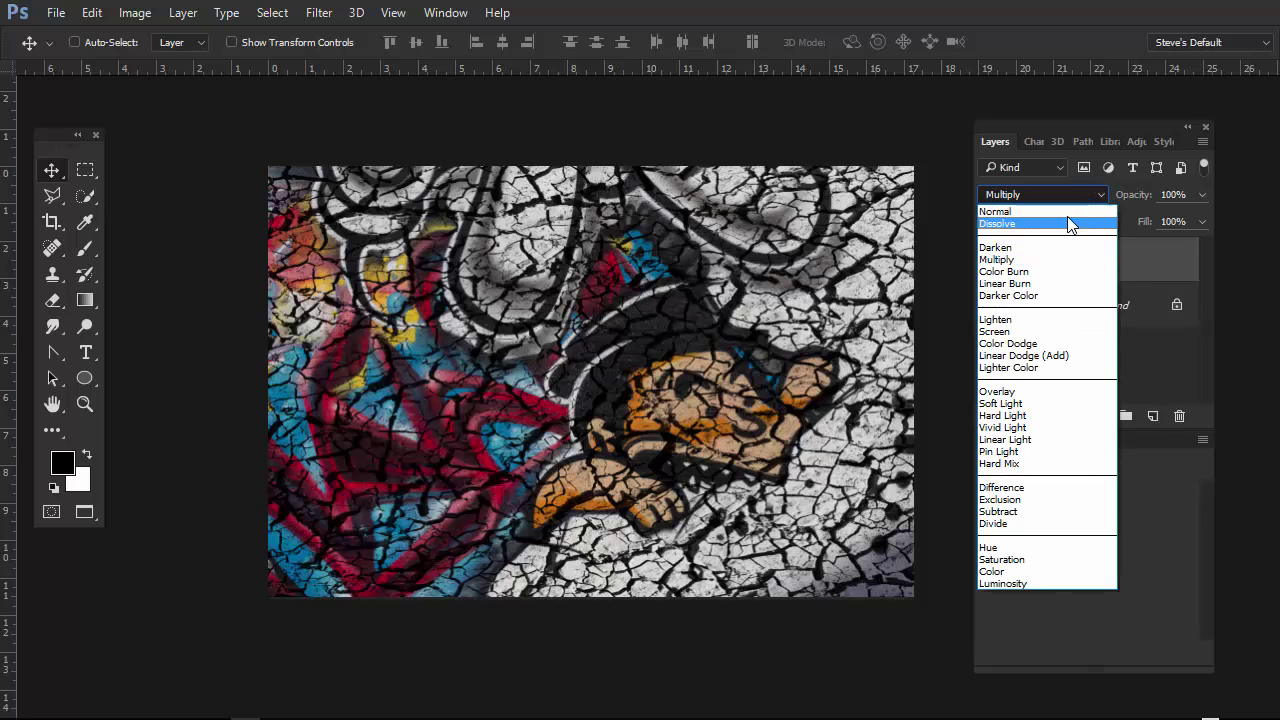
{"action": "left_click", "coordinate": [1064, 214]}
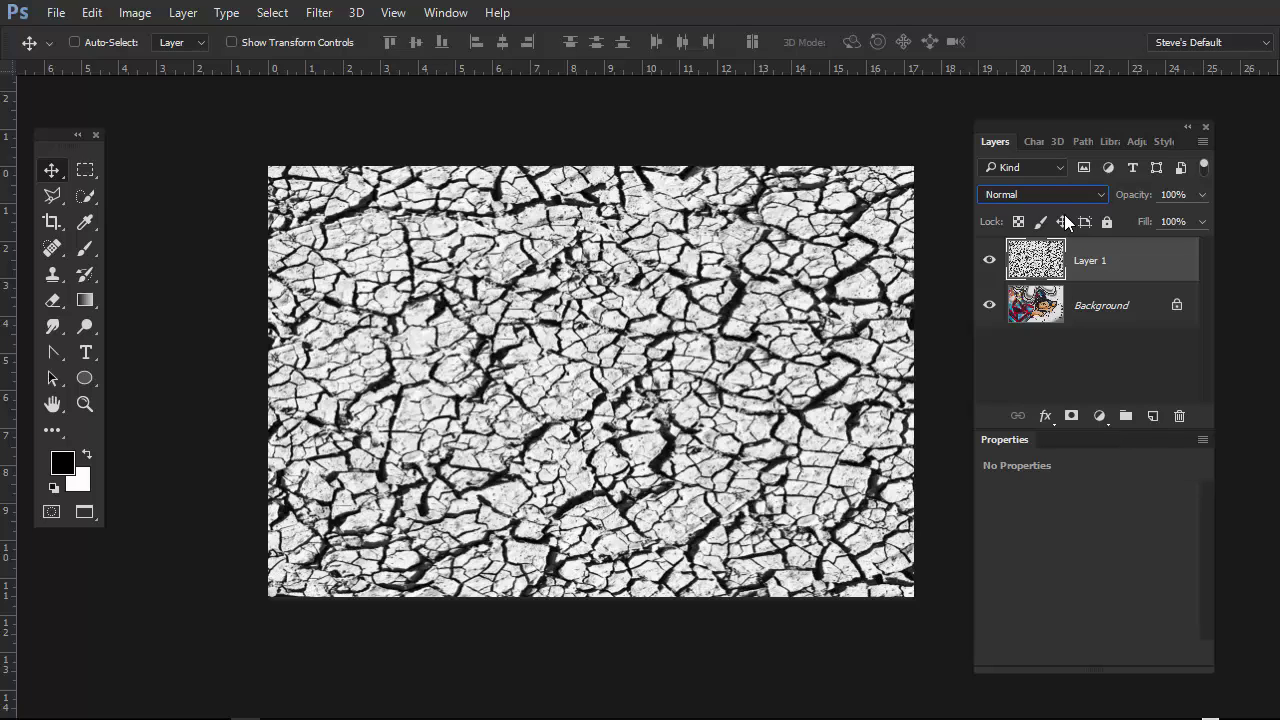
- Hide the graffiti background and add a near-white (fffdfd) Solid Color fill layer
{"action": "left_click", "coordinate": [989, 305]}
{"action": "left_click", "coordinate": [1099, 415]}
{"action": "left_click", "coordinate": [1002, 291]}
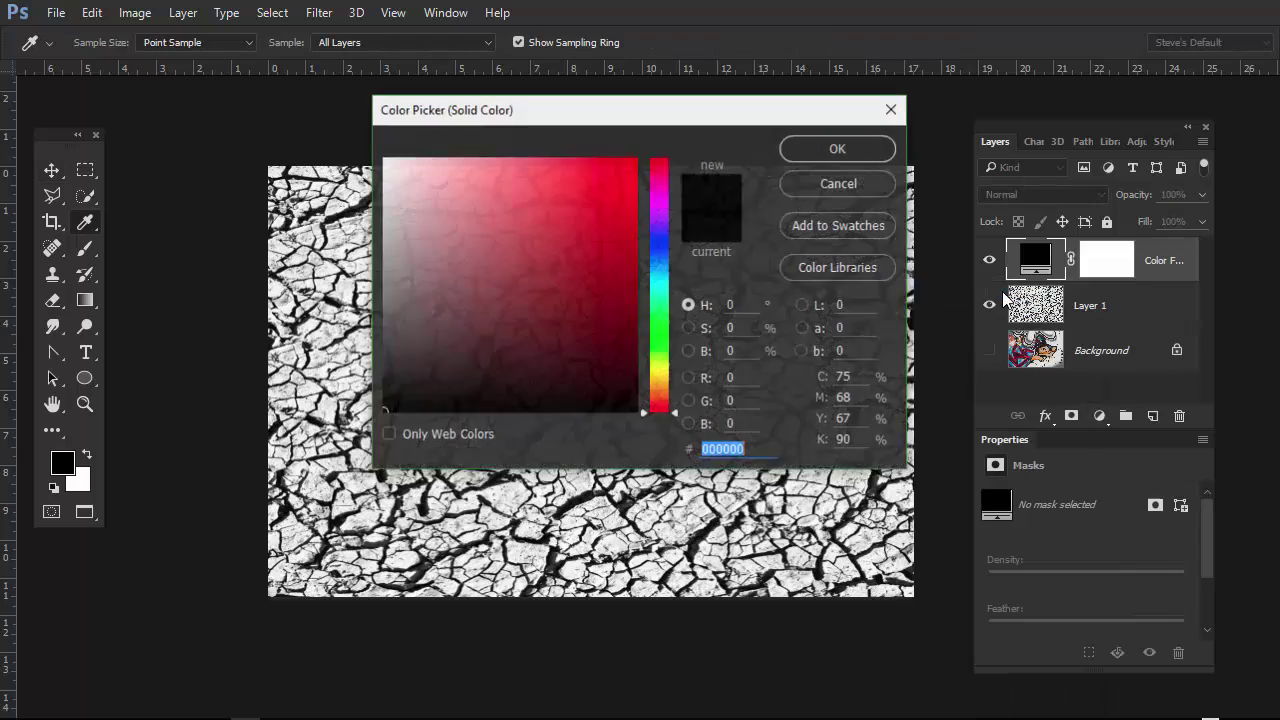
{"action": "left_click", "coordinate": [384, 148]}
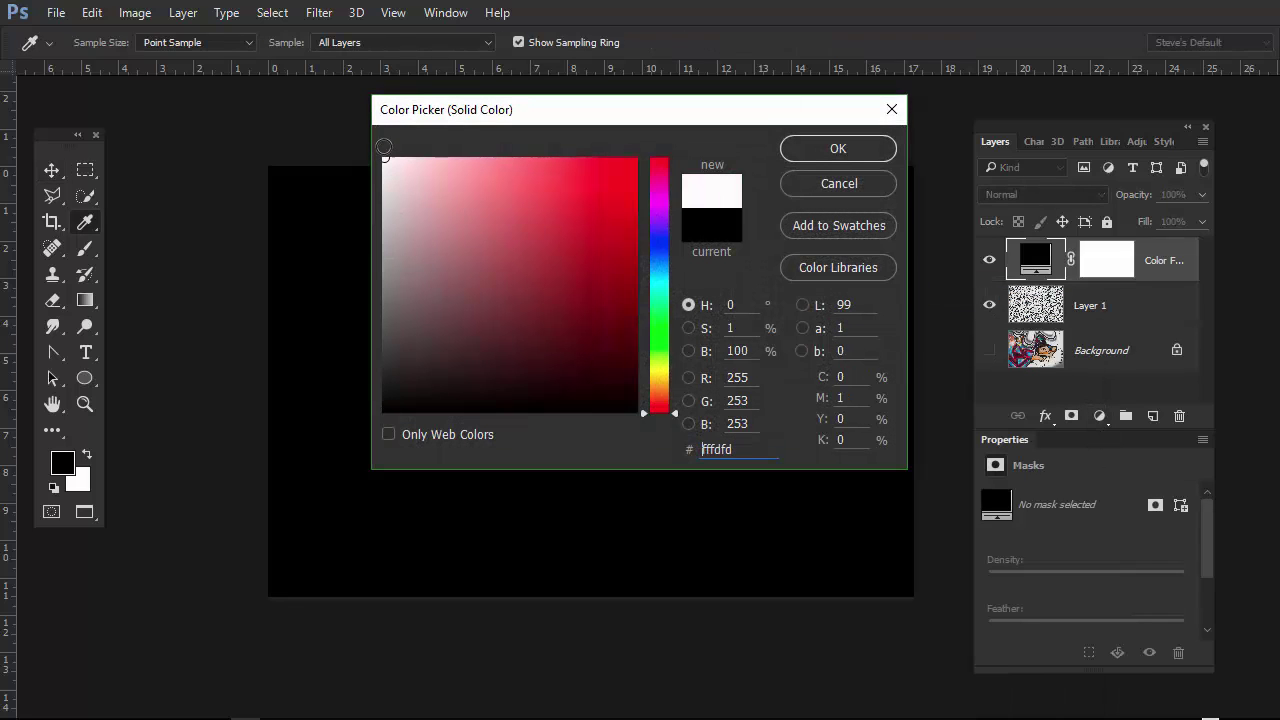
{"action": "left_click", "coordinate": [834, 149]}
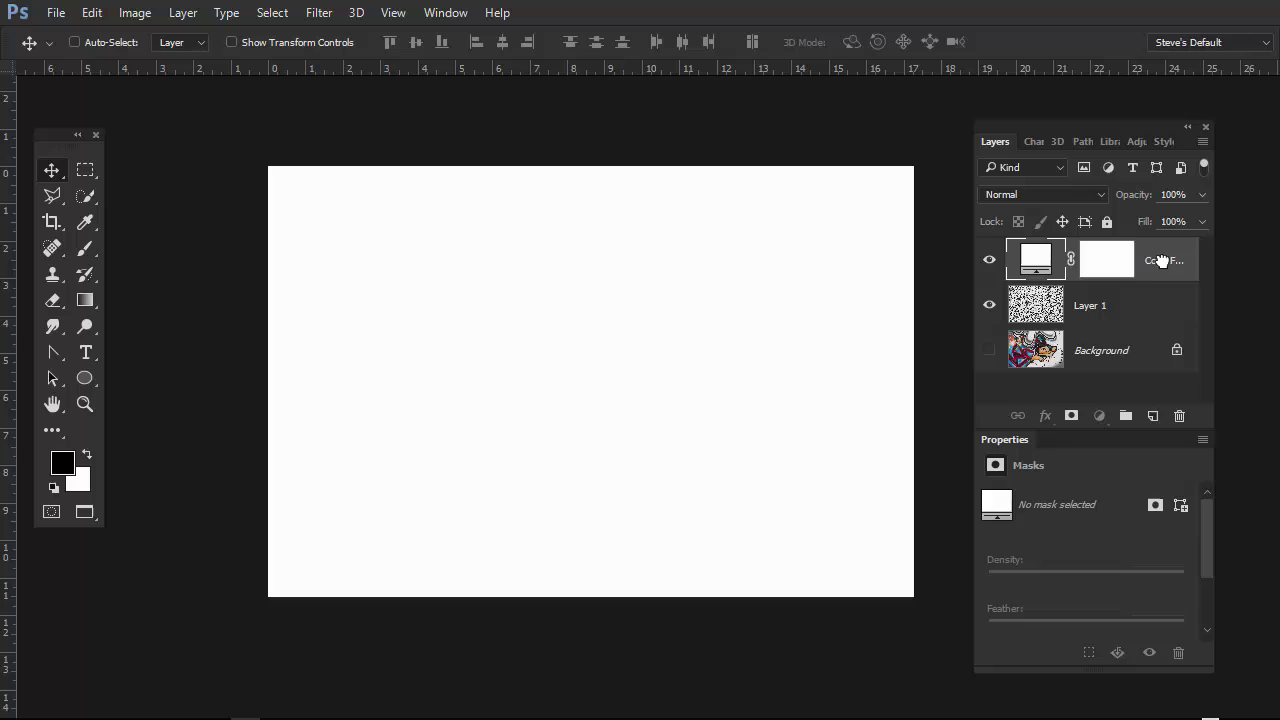
- Move the fill below the crack texture, unlock the background as Layer 0, and check the result
{"action": "left_click_drag", "start_coordinate": [1162, 260], "coordinate": [1162, 360]}
{"action": "left_click", "coordinate": [1177, 350]}
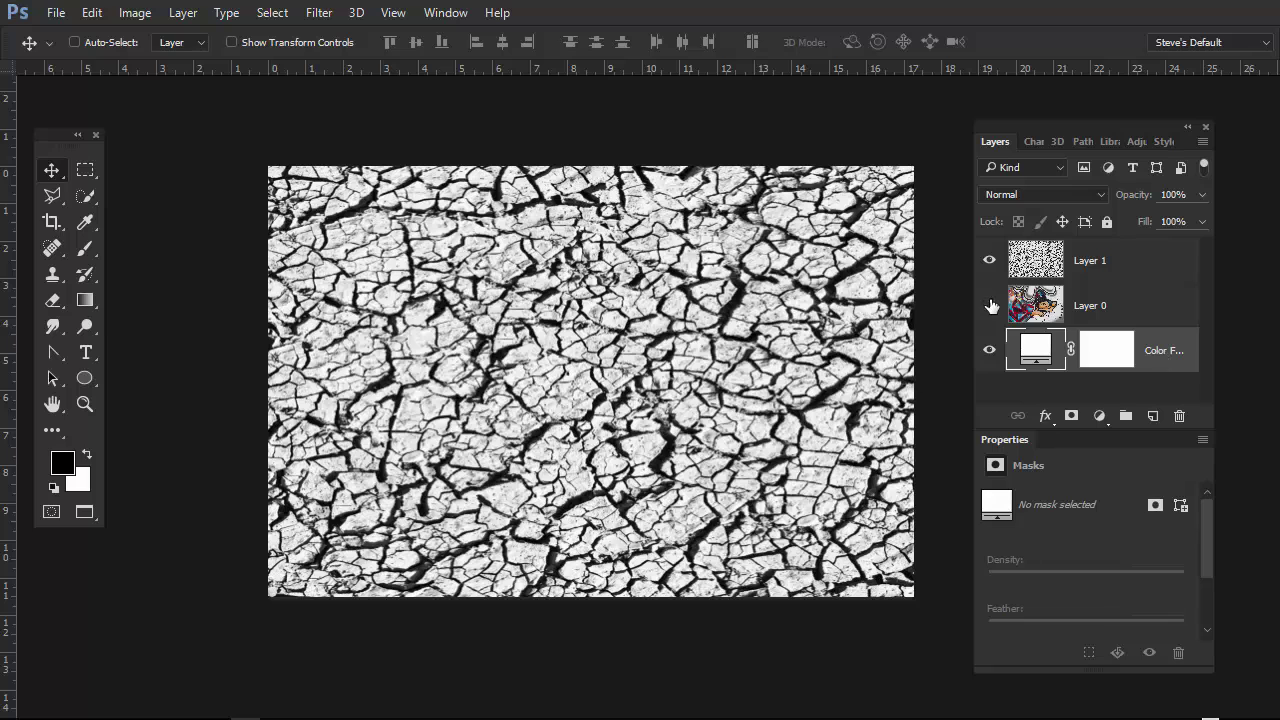
{"action": "left_click", "coordinate": [990, 260]}
{"action": "left_click", "coordinate": [990, 260]}
{"action": "left_click", "coordinate": [990, 260]}
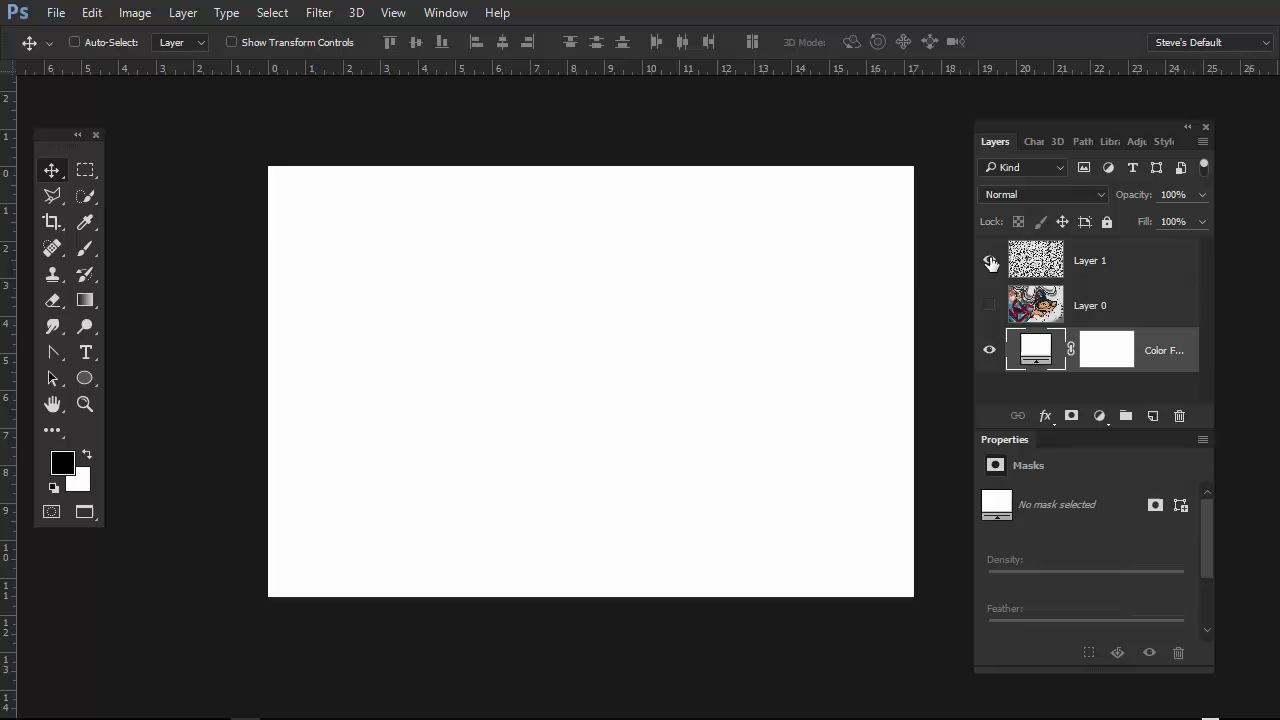
{"action": "left_click", "coordinate": [990, 260]}
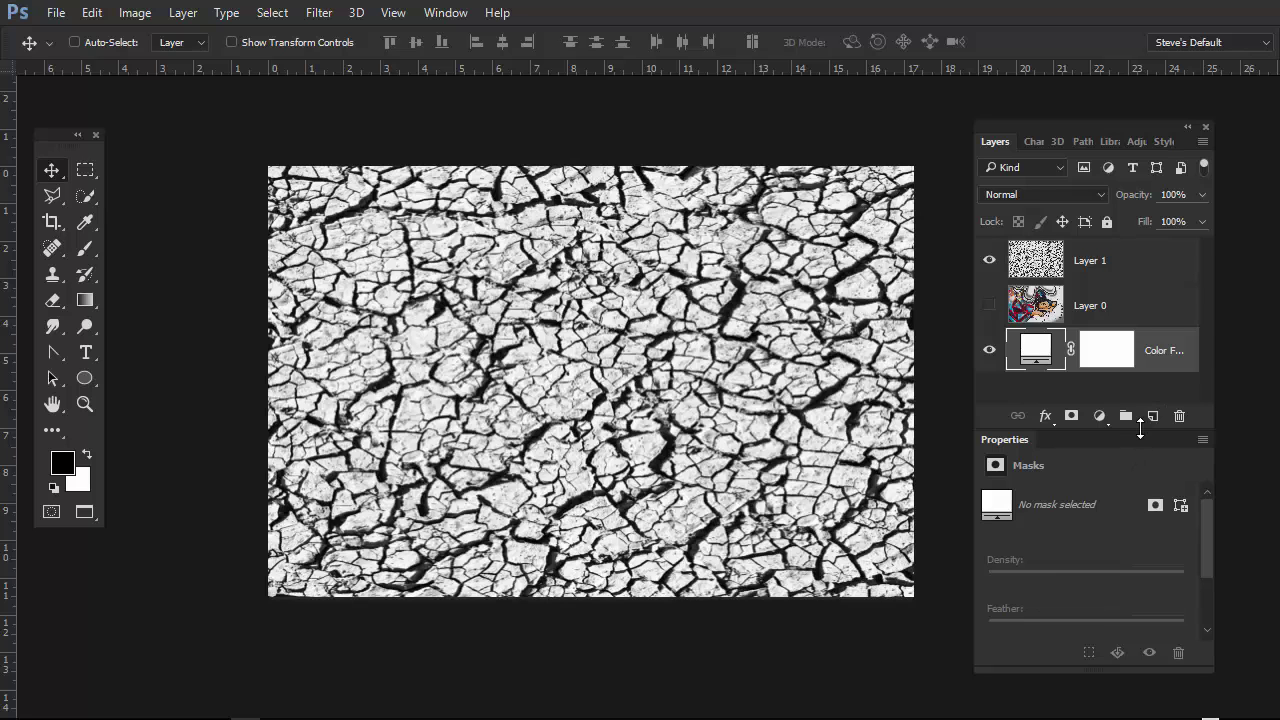
- Select the crack-texture Layer 1 and switch its blend mode to Multiply
{"action": "left_click", "coordinate": [1098, 262]}
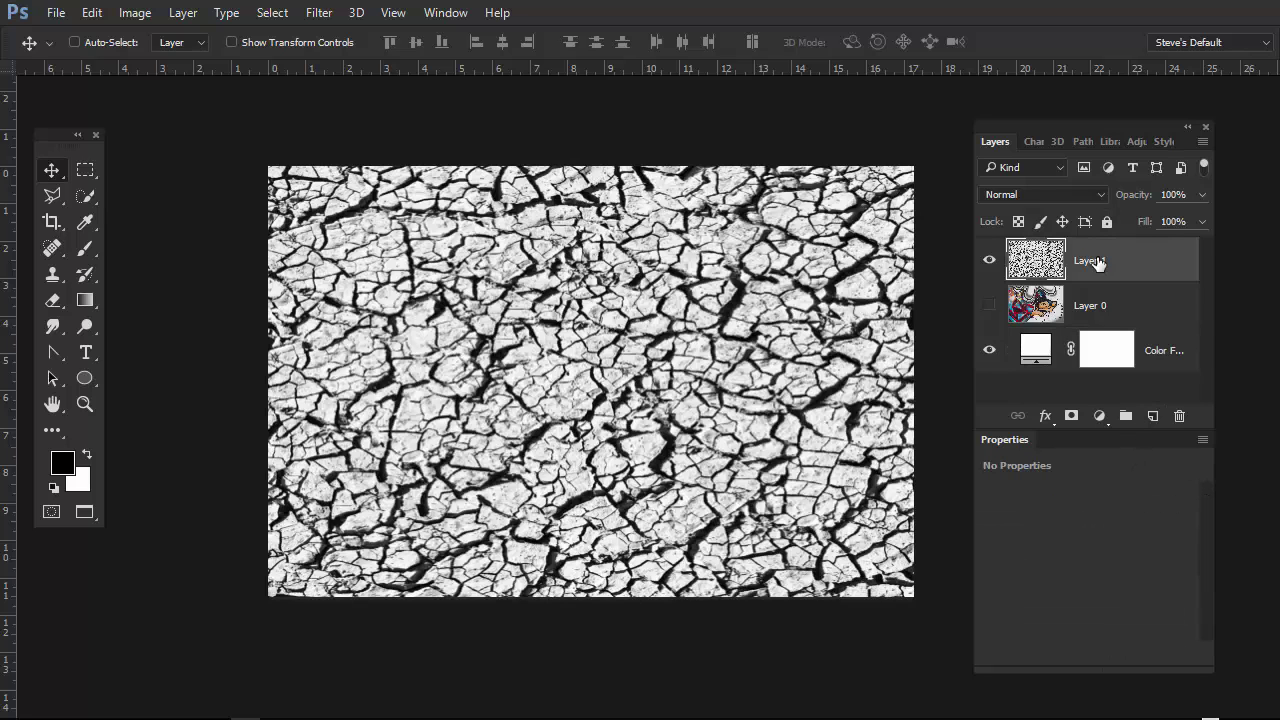
{"action": "left_click", "coordinate": [1097, 198]}
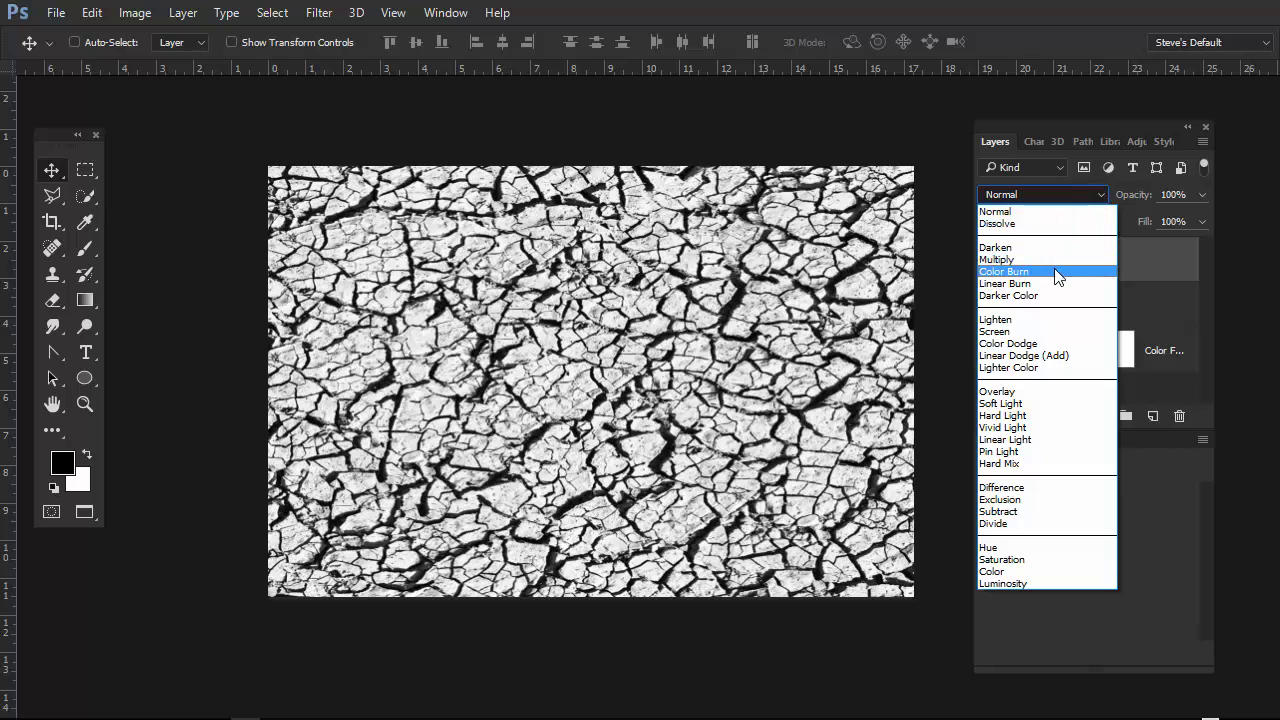
{"action": "left_click", "coordinate": [1055, 259]}
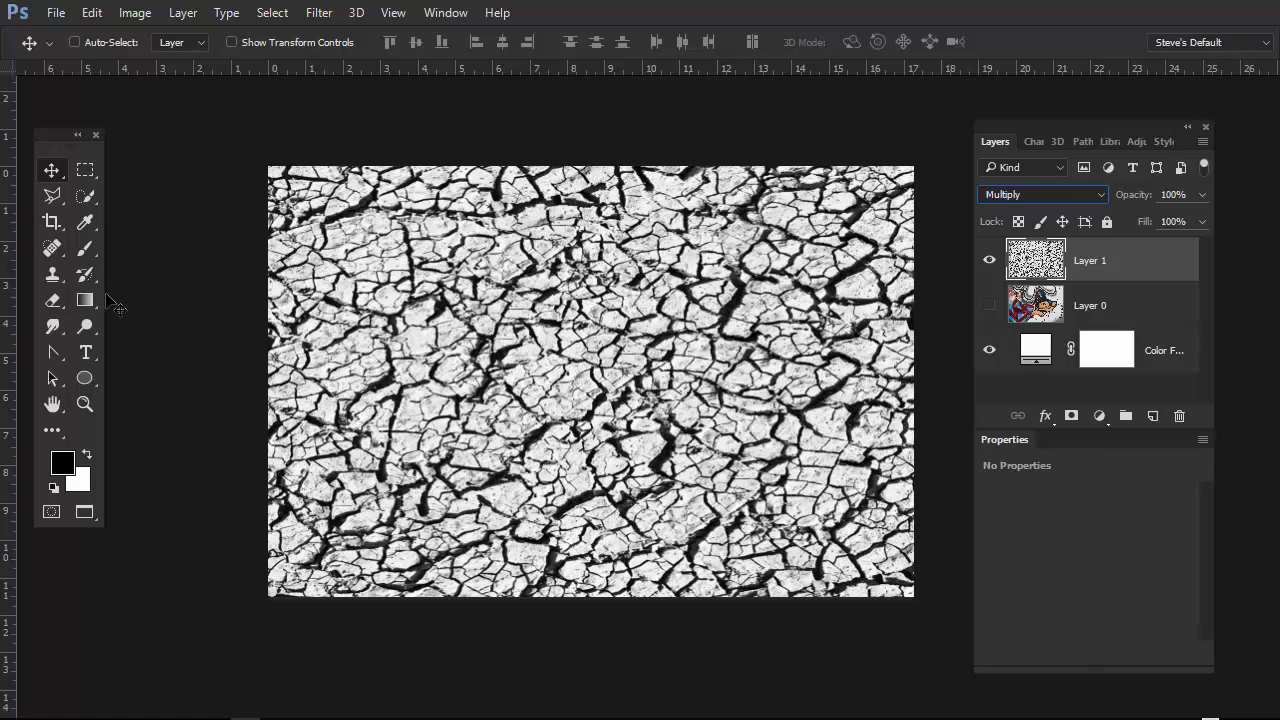
- Switch to the Brush tool and load the 22 px brush preset
{"action": "left_click", "coordinate": [88, 255]}
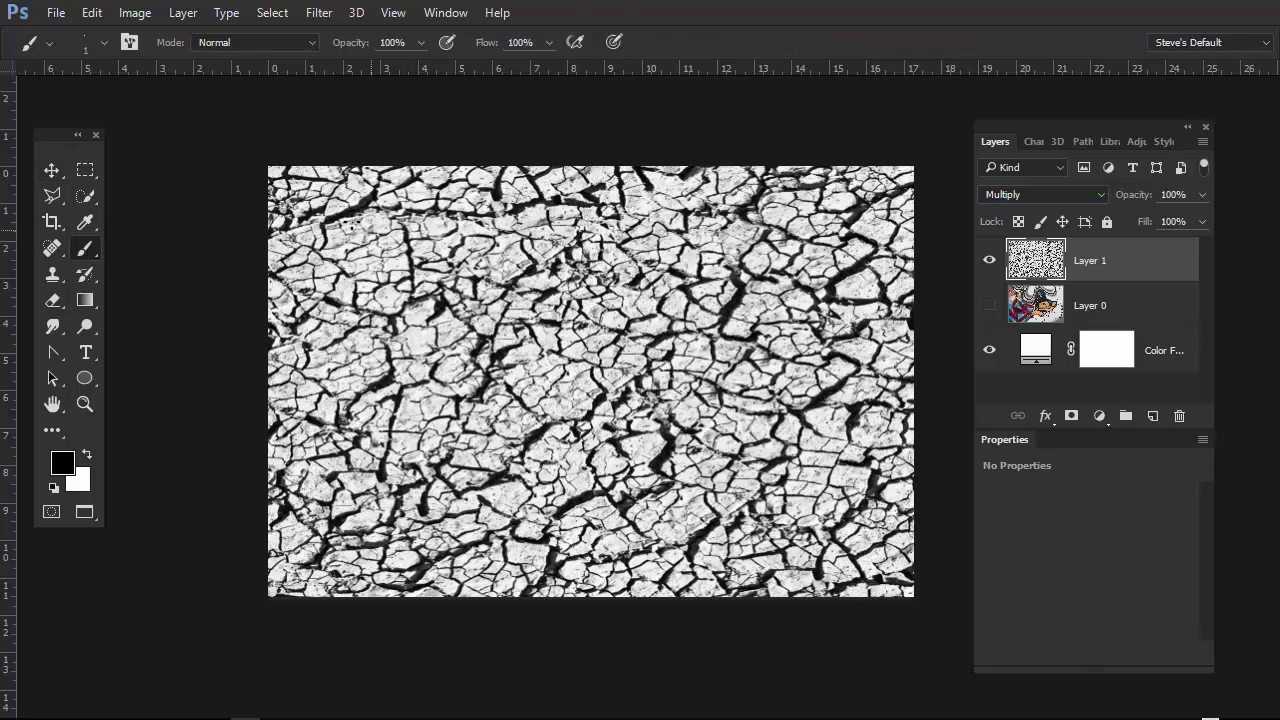
{"action": "right_click", "coordinate": [318, 214]}
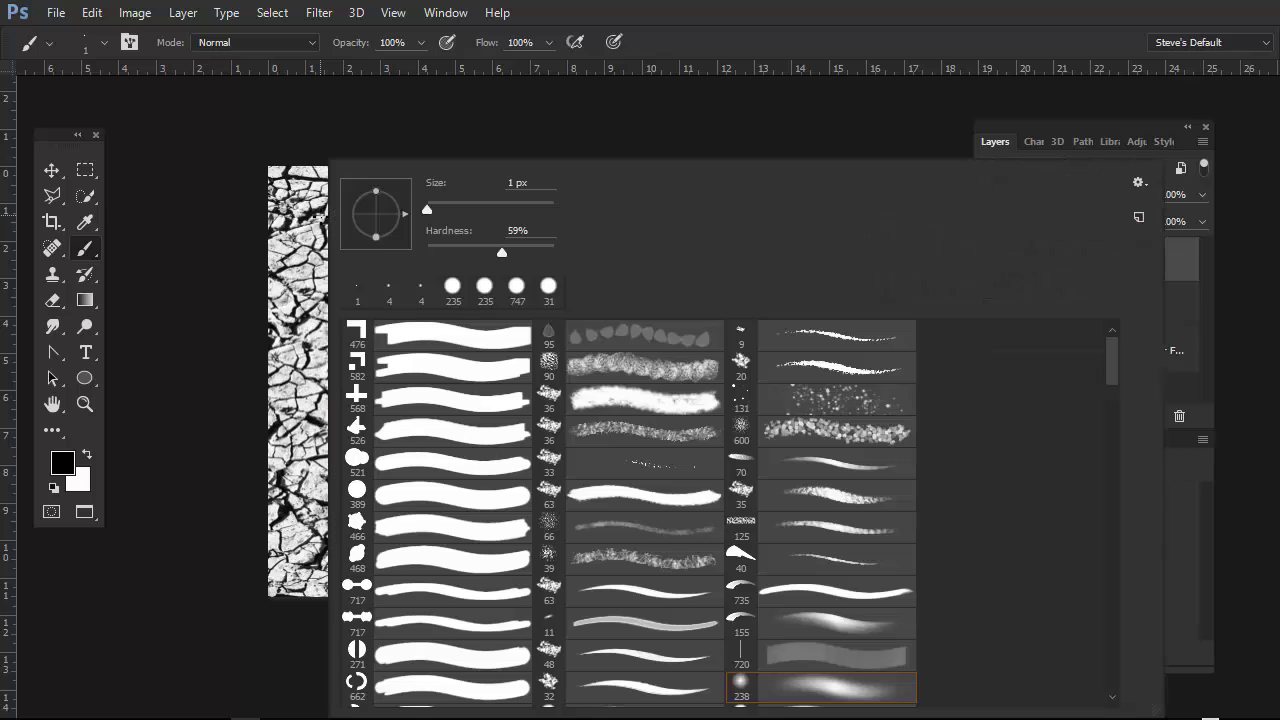
{"action": "mouse_move", "coordinate": [1120, 382]}
{"action": "left_mouse_down"}
{"action": "mouse_move", "coordinate": [1113, 560]}
{"action": "mouse_move", "coordinate": [1108, 523]}
{"action": "left_mouse_up"}
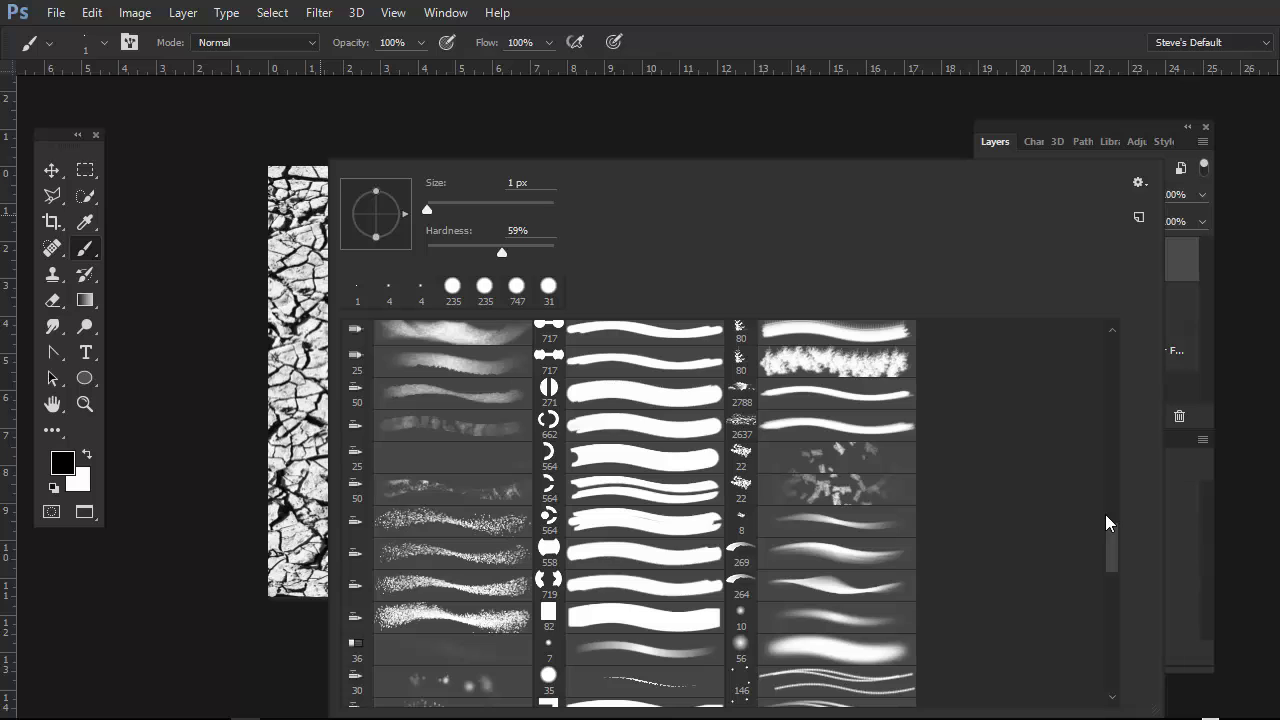
{"action": "left_click", "coordinate": [798, 492]}
- Open the Brush panel and set the brush tip spacing to 4%
{"action": "left_click", "coordinate": [598, 93]}
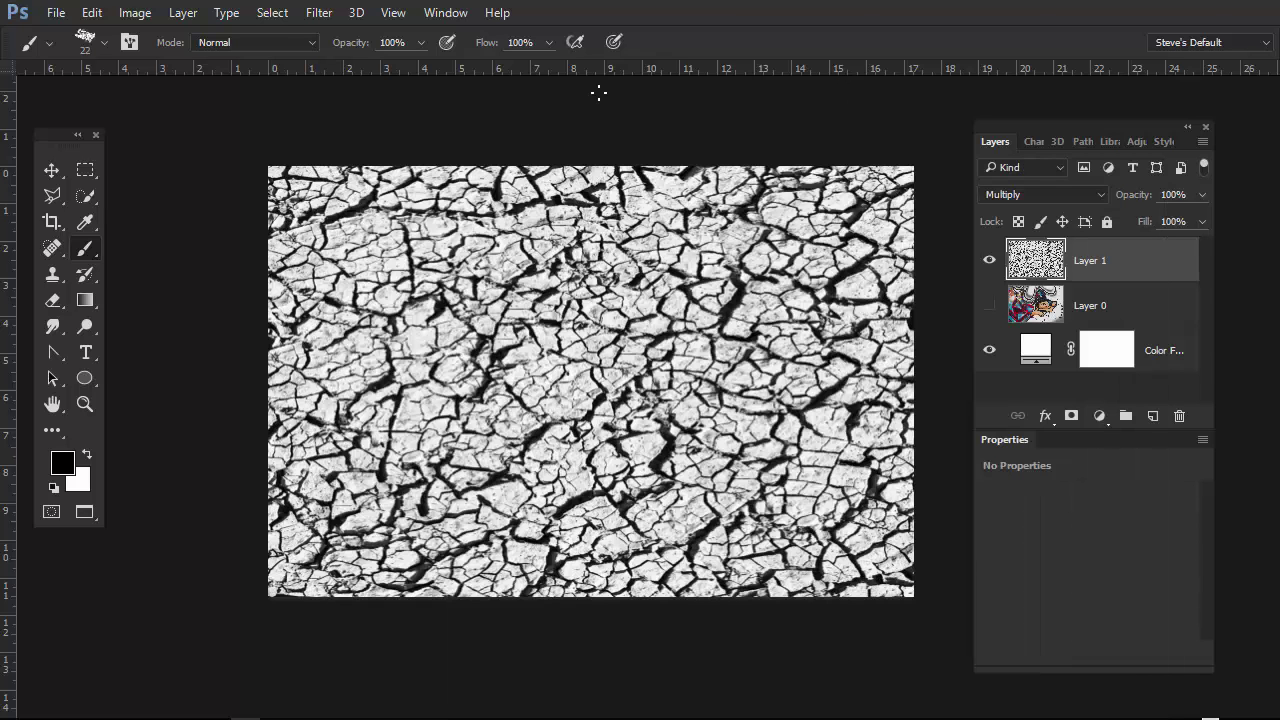
{"action": "left_click", "coordinate": [129, 42]}
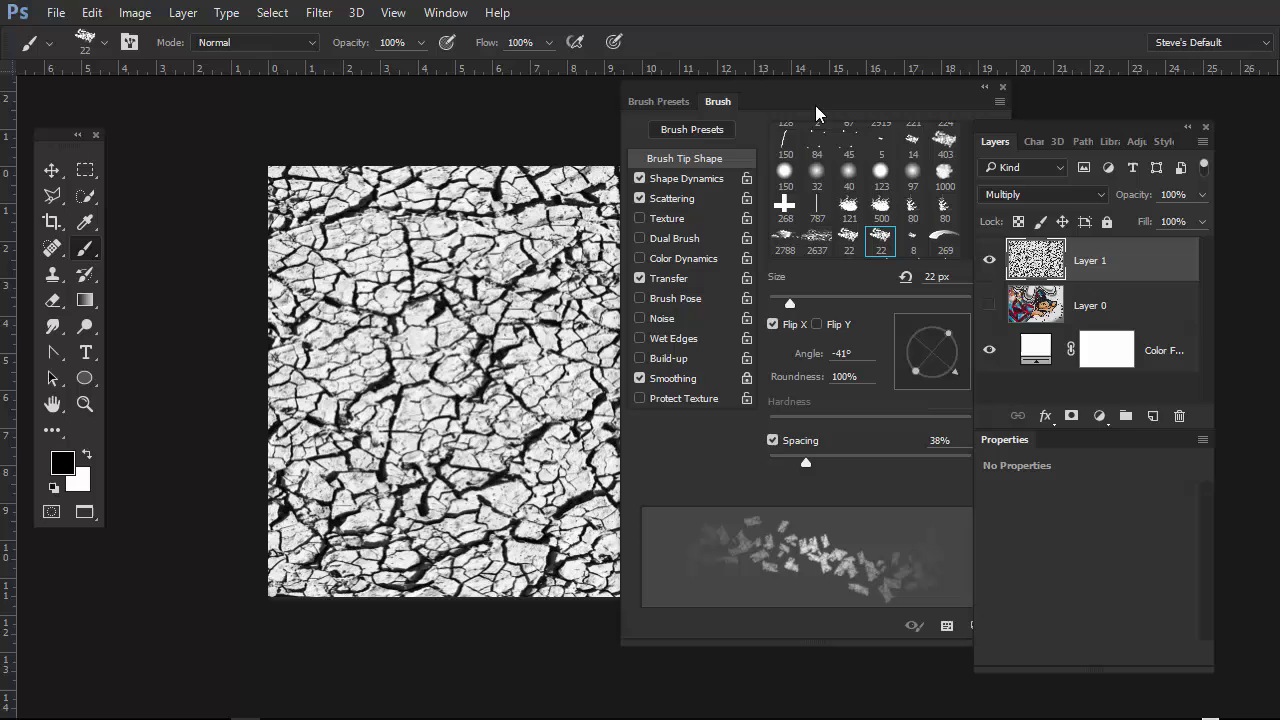
{"action": "left_click_drag", "start_coordinate": [823, 100], "coordinate": [784, 151]}
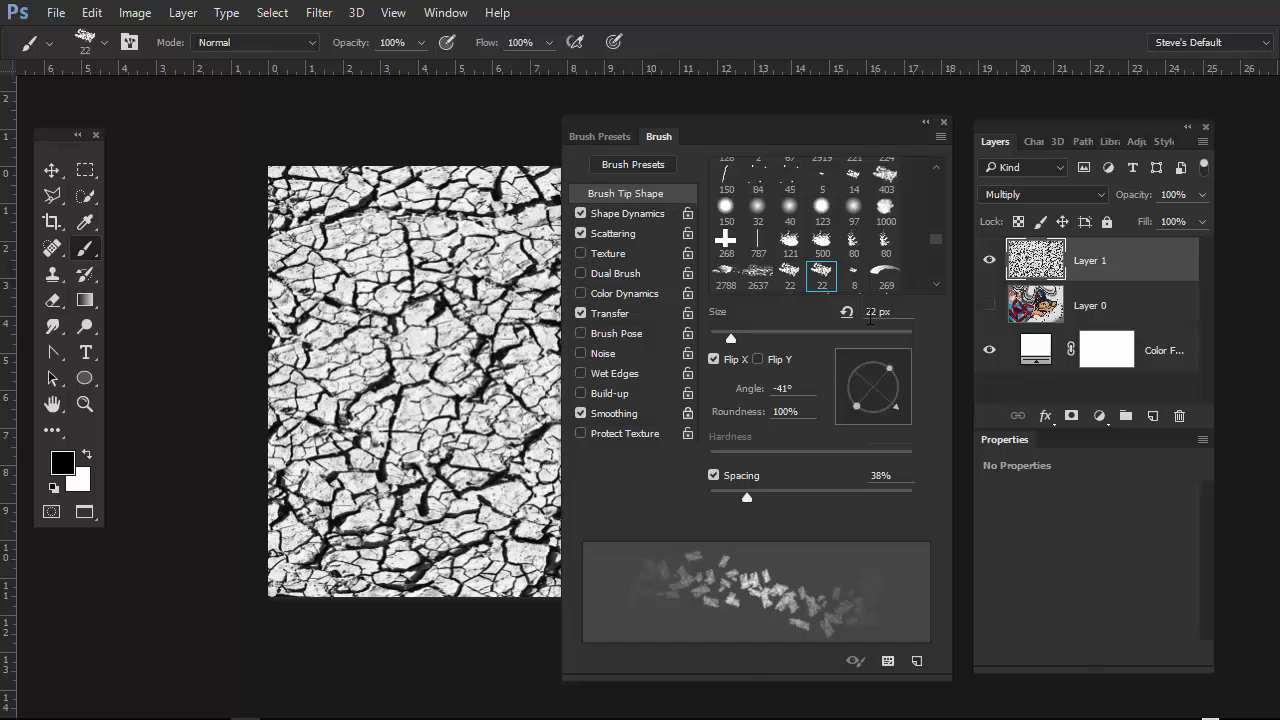
{"action": "left_click_drag", "start_coordinate": [747, 497], "coordinate": [709, 500]}
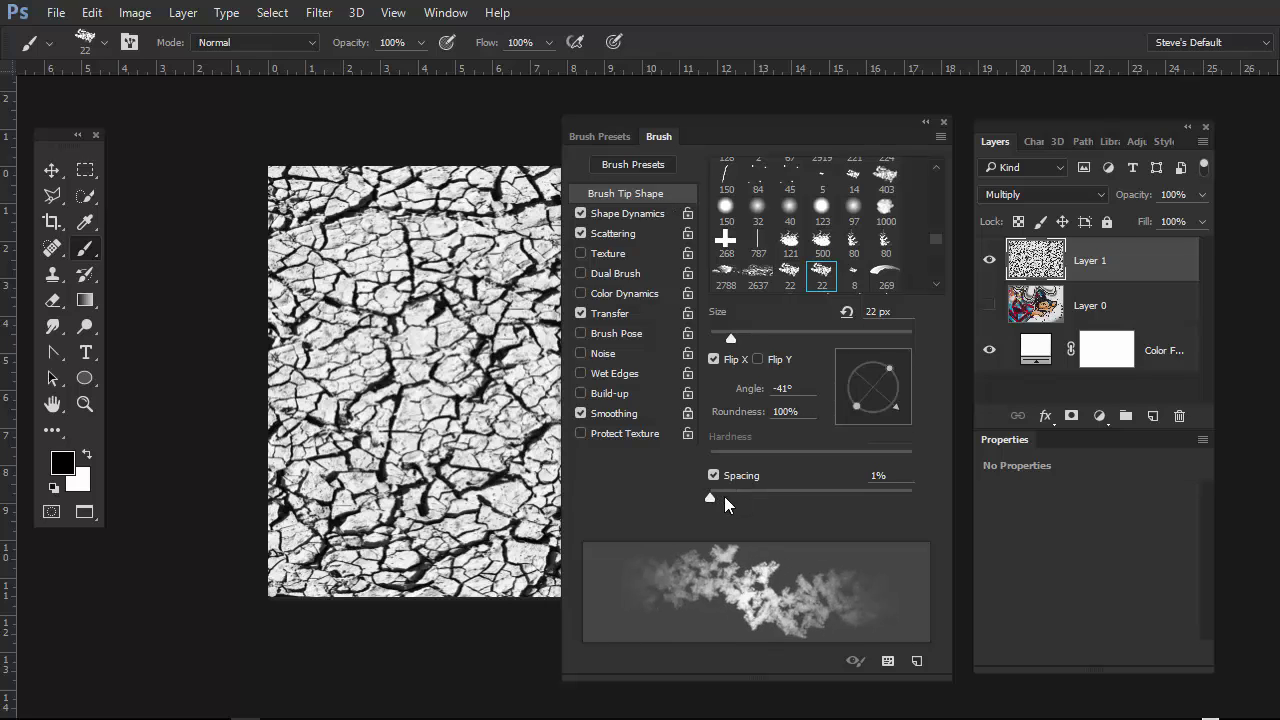
{"action": "left_click", "coordinate": [717, 499]}
- Adjust size and angle jitter in Shape Dynamics, then widen Scattering with a count of 2
{"action": "left_click", "coordinate": [648, 214]}
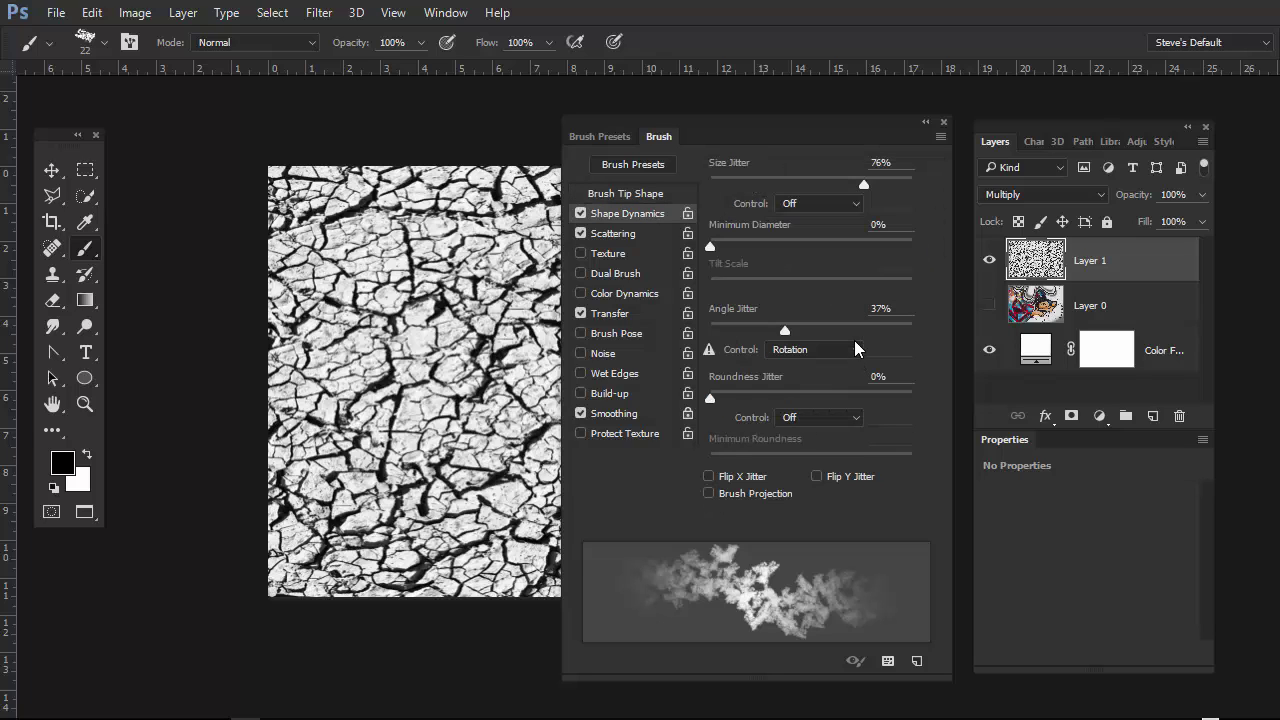
{"action": "mouse_move", "coordinate": [864, 185]}
{"action": "left_mouse_down"}
{"action": "mouse_move", "coordinate": [754, 186]}
{"action": "mouse_move", "coordinate": [890, 186]}
{"action": "mouse_move", "coordinate": [730, 182]}
{"action": "mouse_move", "coordinate": [894, 186]}
{"action": "mouse_move", "coordinate": [850, 187]}
{"action": "mouse_move", "coordinate": [864, 192]}
{"action": "left_mouse_up"}
{"action": "mouse_move", "coordinate": [786, 331]}
{"action": "left_mouse_down"}
{"action": "mouse_move", "coordinate": [829, 330]}
{"action": "mouse_move", "coordinate": [769, 331]}
{"action": "mouse_move", "coordinate": [806, 329]}
{"action": "left_mouse_up"}
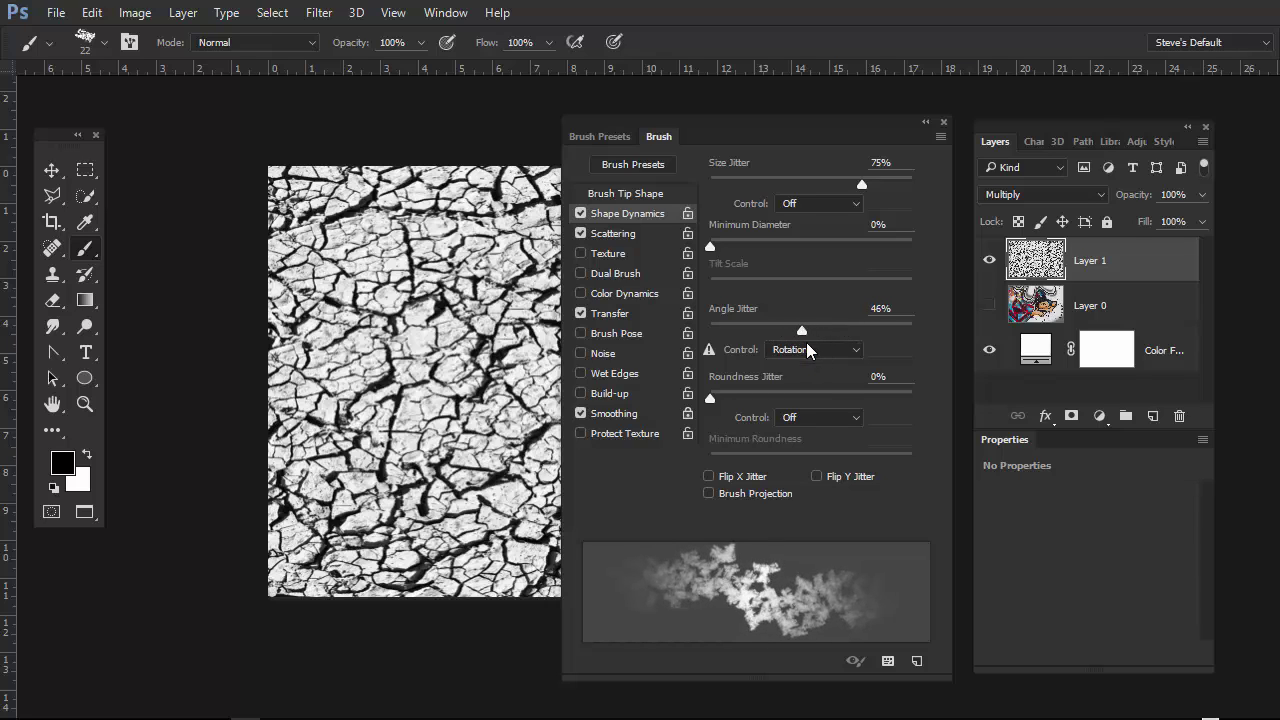
{"action": "left_click", "coordinate": [637, 234]}
{"action": "mouse_move", "coordinate": [761, 184]}
{"action": "left_mouse_down"}
{"action": "mouse_move", "coordinate": [774, 193]}
{"action": "mouse_move", "coordinate": [760, 204]}
{"action": "left_mouse_up"}
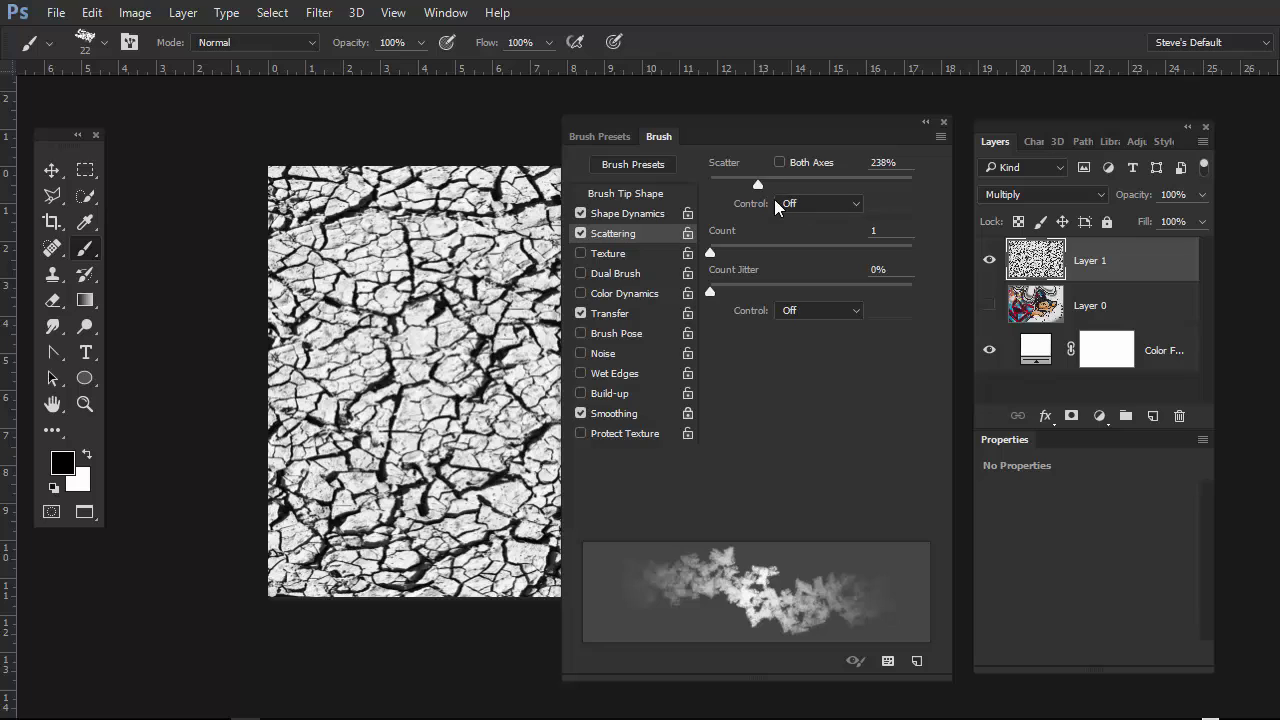
{"action": "mouse_move", "coordinate": [711, 252]}
{"action": "left_mouse_down"}
{"action": "mouse_move", "coordinate": [722, 258]}
{"action": "mouse_move", "coordinate": [708, 256]}
{"action": "left_mouse_up"}
{"action": "left_click", "coordinate": [612, 313]}
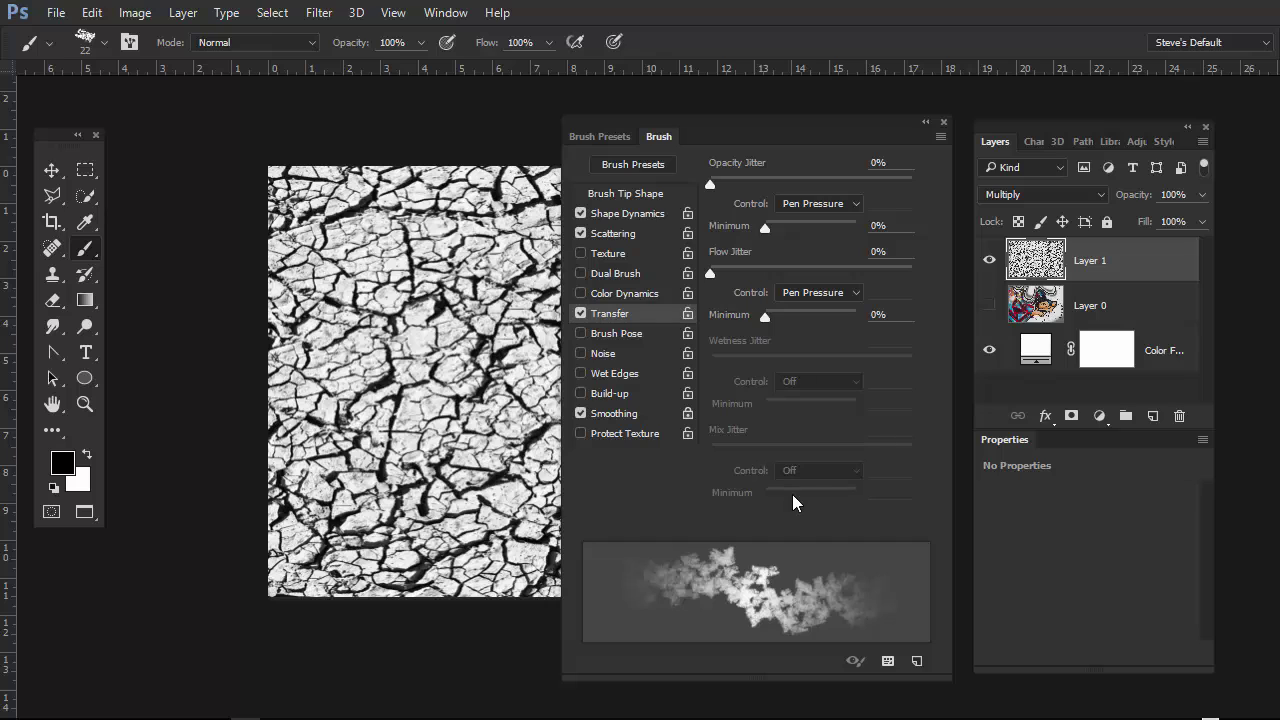
- Save the current brush settings as a new brush preset
{"action": "left_click", "coordinate": [940, 136]}
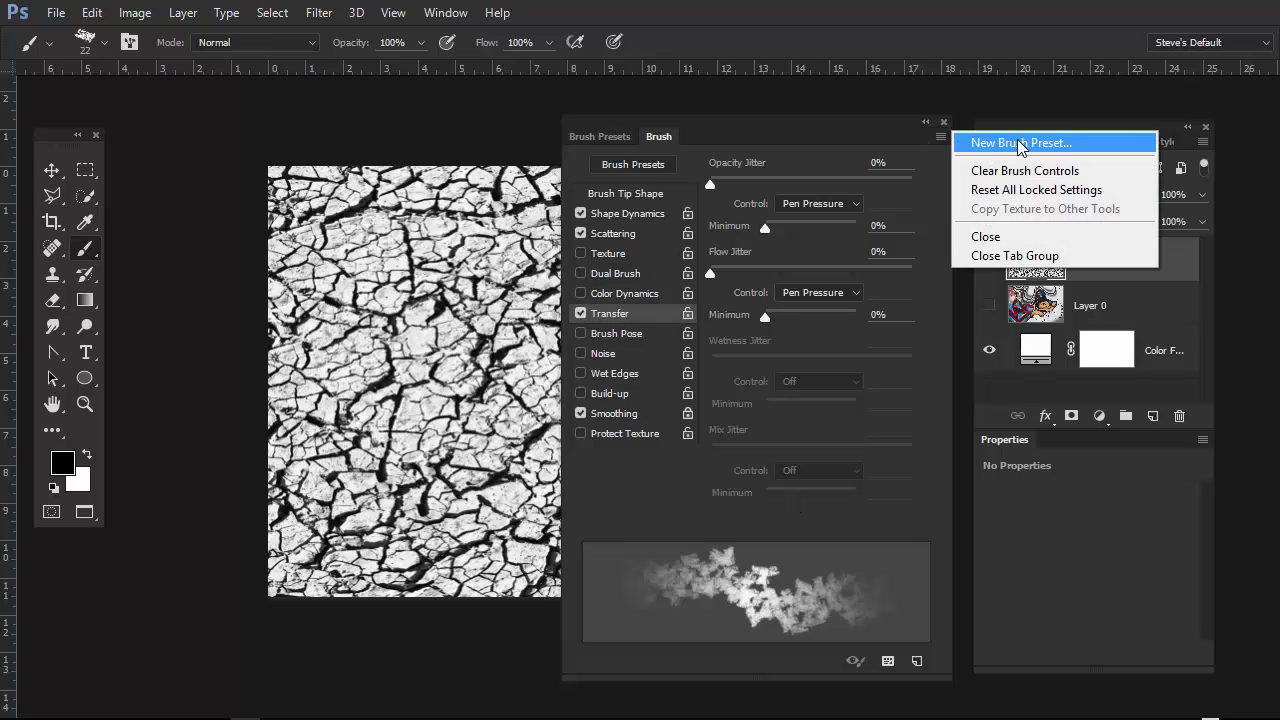
{"action": "left_click", "coordinate": [1020, 146]}
{"action": "left_click", "coordinate": [1164, 358]}
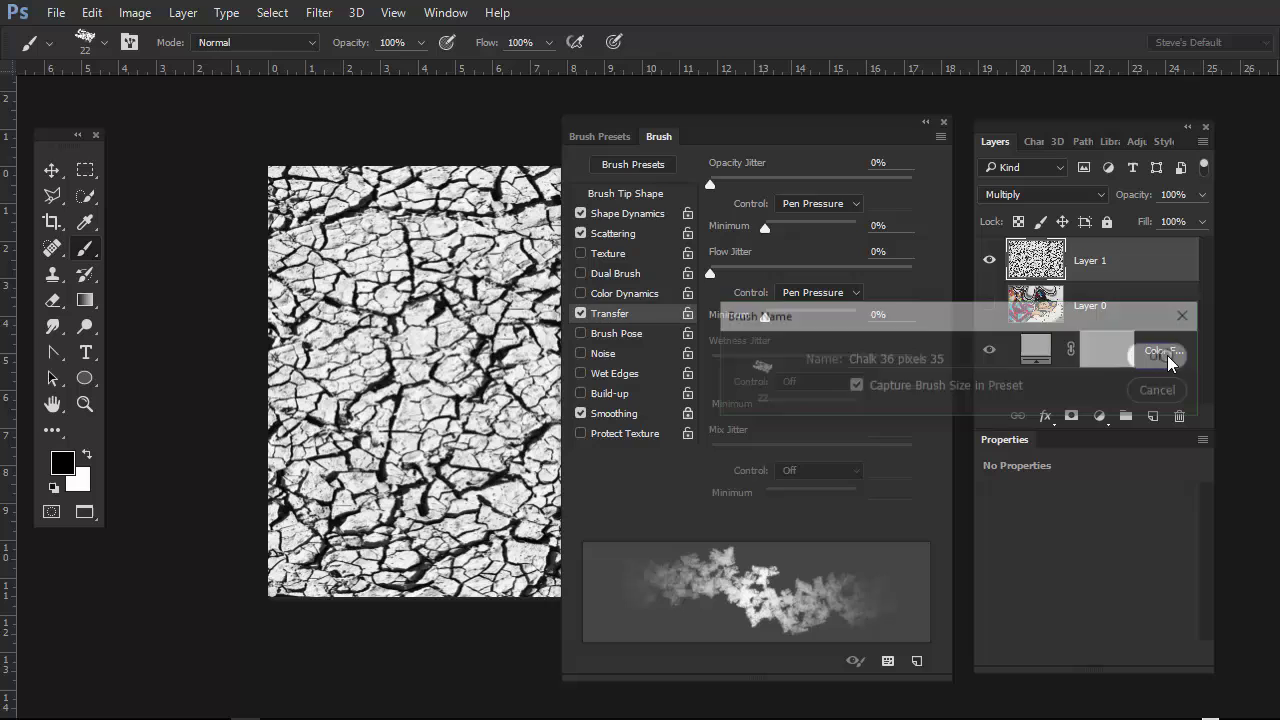
- Close the Brush panel and enlarge the brush to well over 1000 px
{"action": "left_click", "coordinate": [943, 122]}
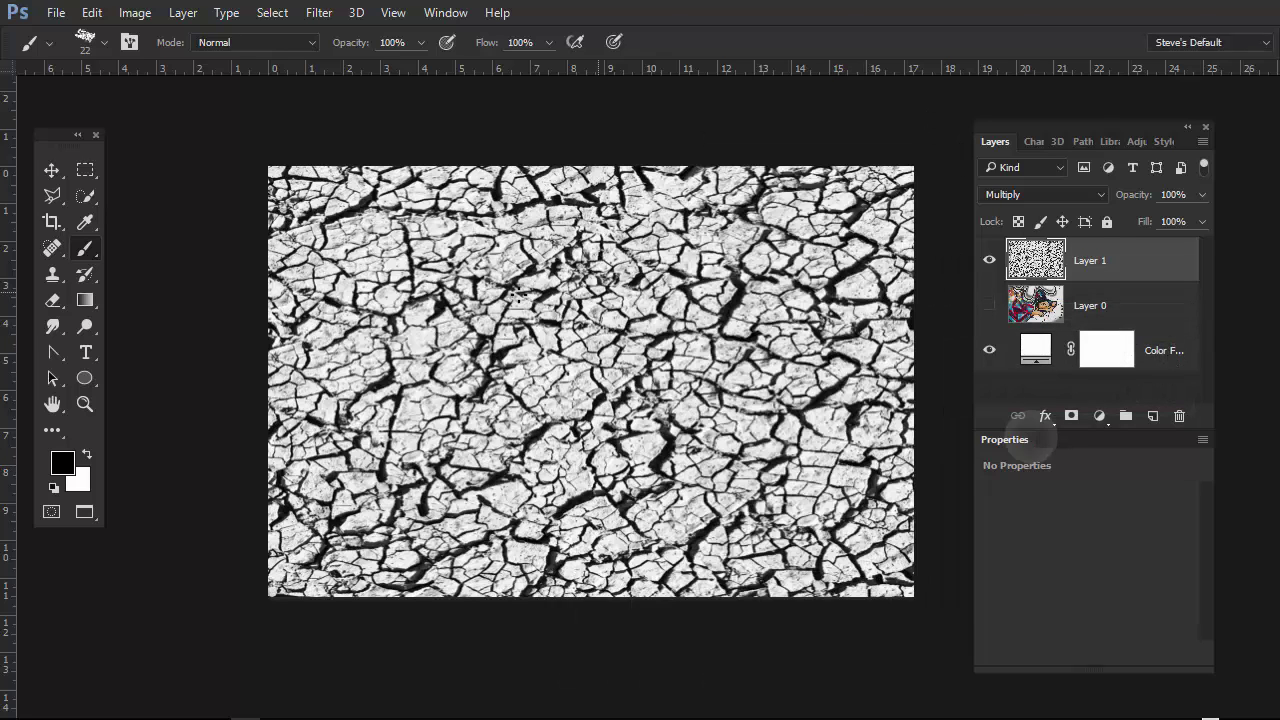
{"action": "right_click", "coordinate": [362, 234]}
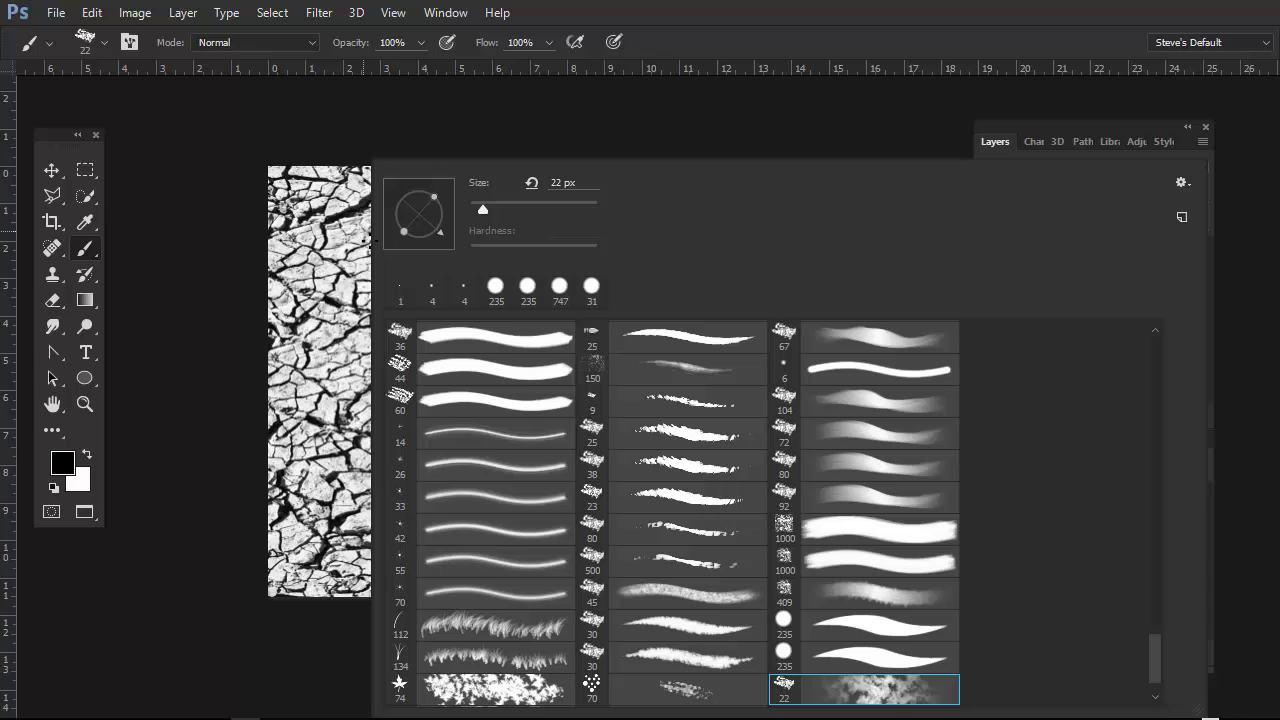
{"action": "key", "text": "Escape"}
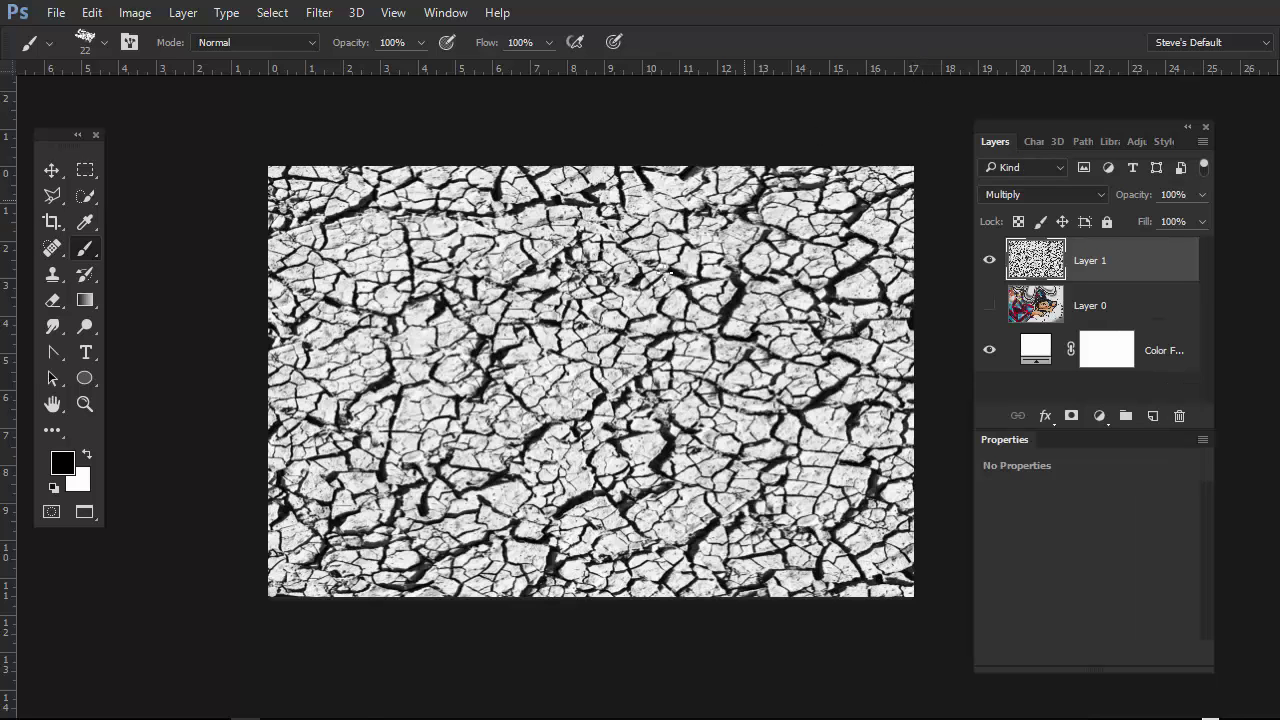
{"action": "mouse_move", "coordinate": [605, 375]}
{"action": "left_mouse_down"}
{"action": "mouse_move", "coordinate": [672, 380]}
{"action": "mouse_move", "coordinate": [651, 375]}
{"action": "left_mouse_up"}
- Add a white layer mask to Layer 1, test a black stroke on it, then undo it
{"action": "left_click", "coordinate": [1071, 415]}
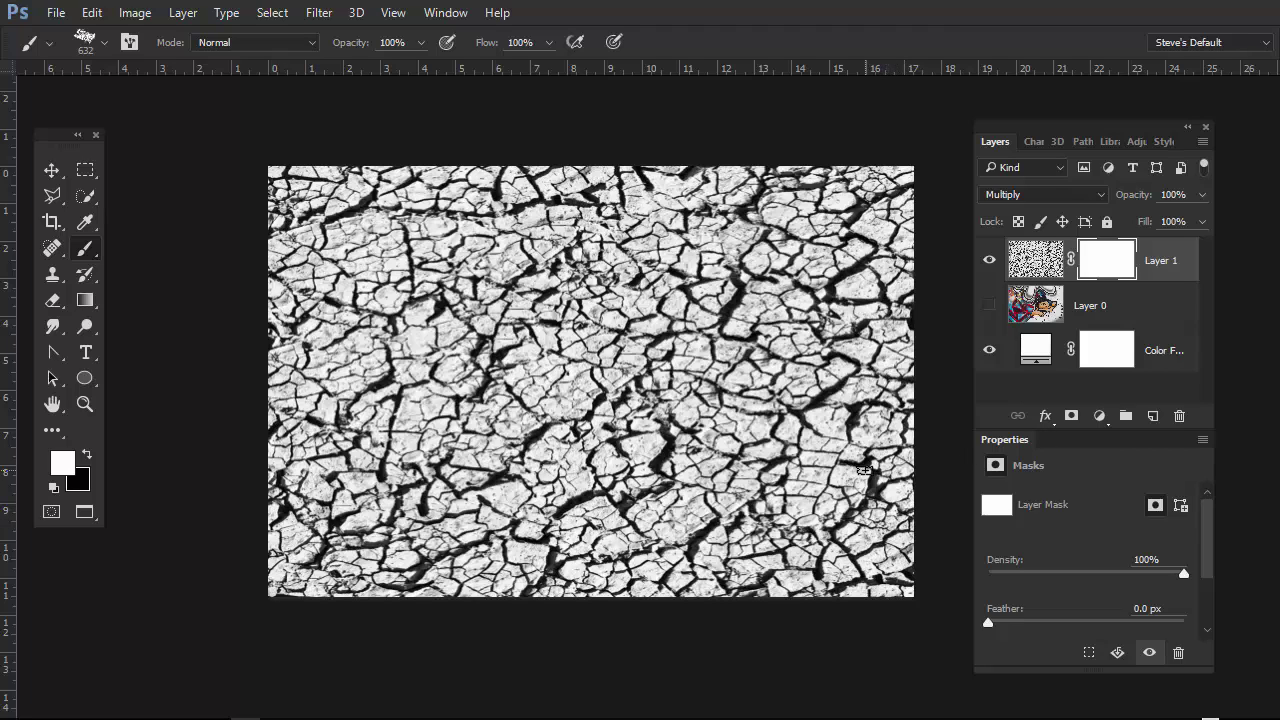
{"action": "left_click", "coordinate": [86, 454]}
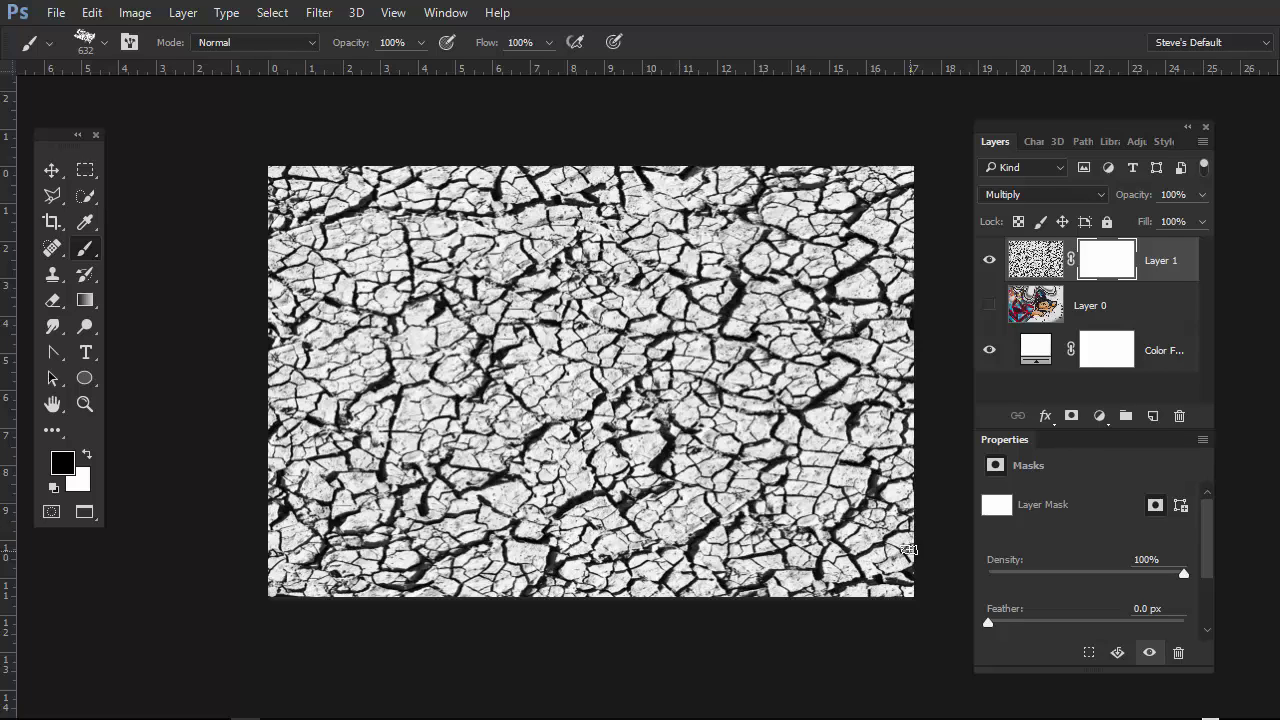
{"action": "mouse_move", "coordinate": [908, 550]}
{"action": "left_mouse_down"}
{"action": "mouse_move", "coordinate": [878, 600]}
{"action": "mouse_move", "coordinate": [928, 552]}
{"action": "mouse_move", "coordinate": [916, 520]}
{"action": "mouse_move", "coordinate": [924, 352]}
{"action": "mouse_move", "coordinate": [901, 317]}
{"action": "mouse_move", "coordinate": [887, 230]}
{"action": "mouse_move", "coordinate": [907, 267]}
{"action": "mouse_move", "coordinate": [920, 455]}
{"action": "mouse_move", "coordinate": [890, 613]}
{"action": "mouse_move", "coordinate": [872, 641]}
{"action": "left_mouse_up"}
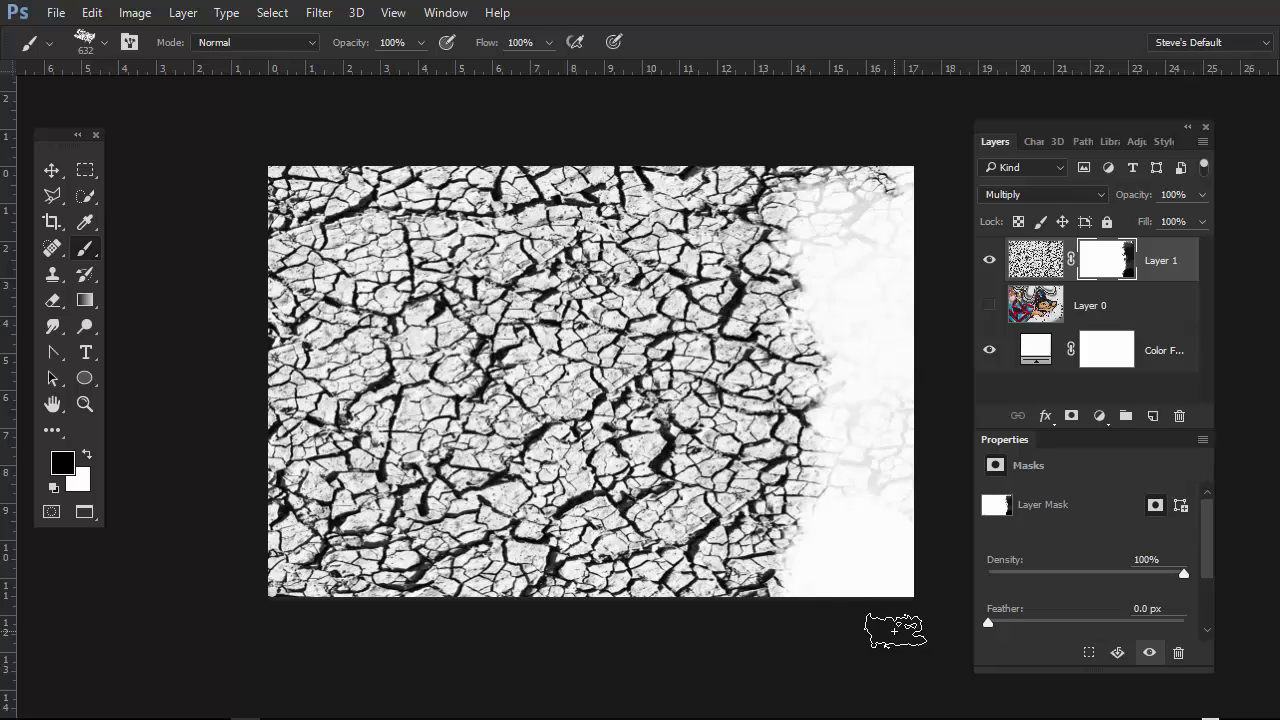
{"action": "key", "text": "ctrl+alt+z"}
{"action": "key", "text": "ctrl+alt+z"}
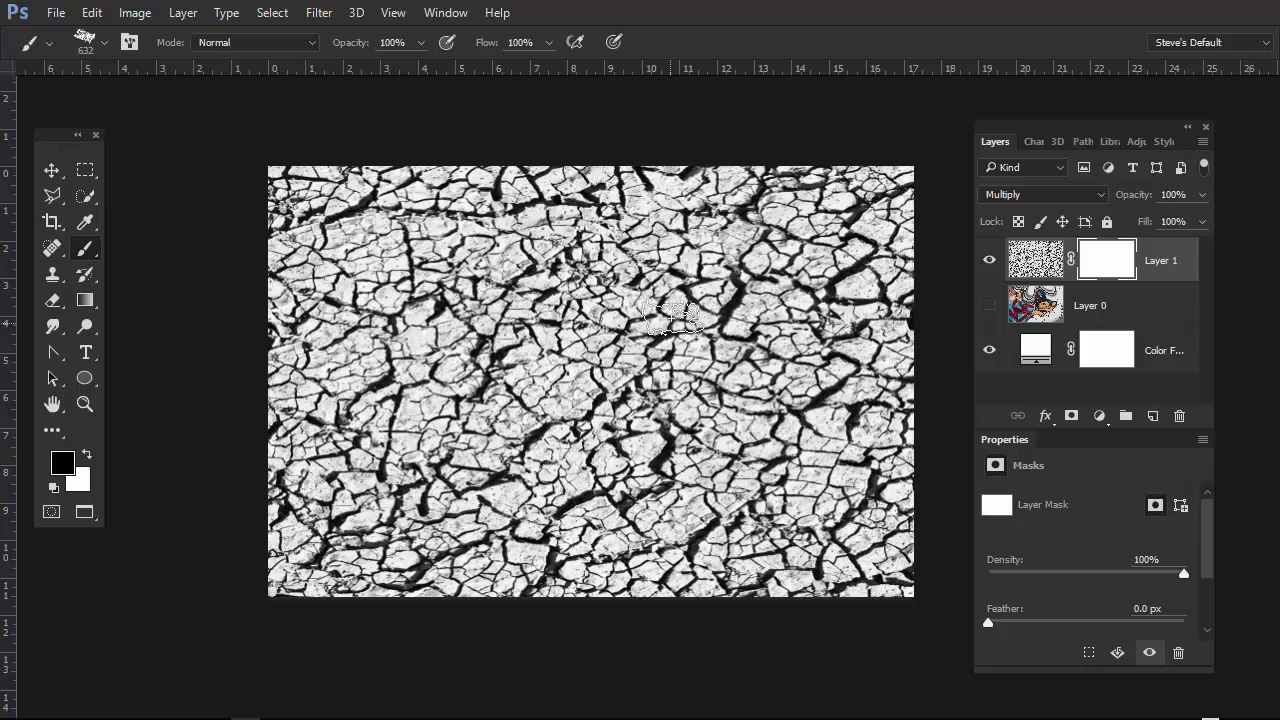
- Reopen the Brush panel and resize the brush from 1 px back to a large size
{"action": "left_click", "coordinate": [129, 43]}
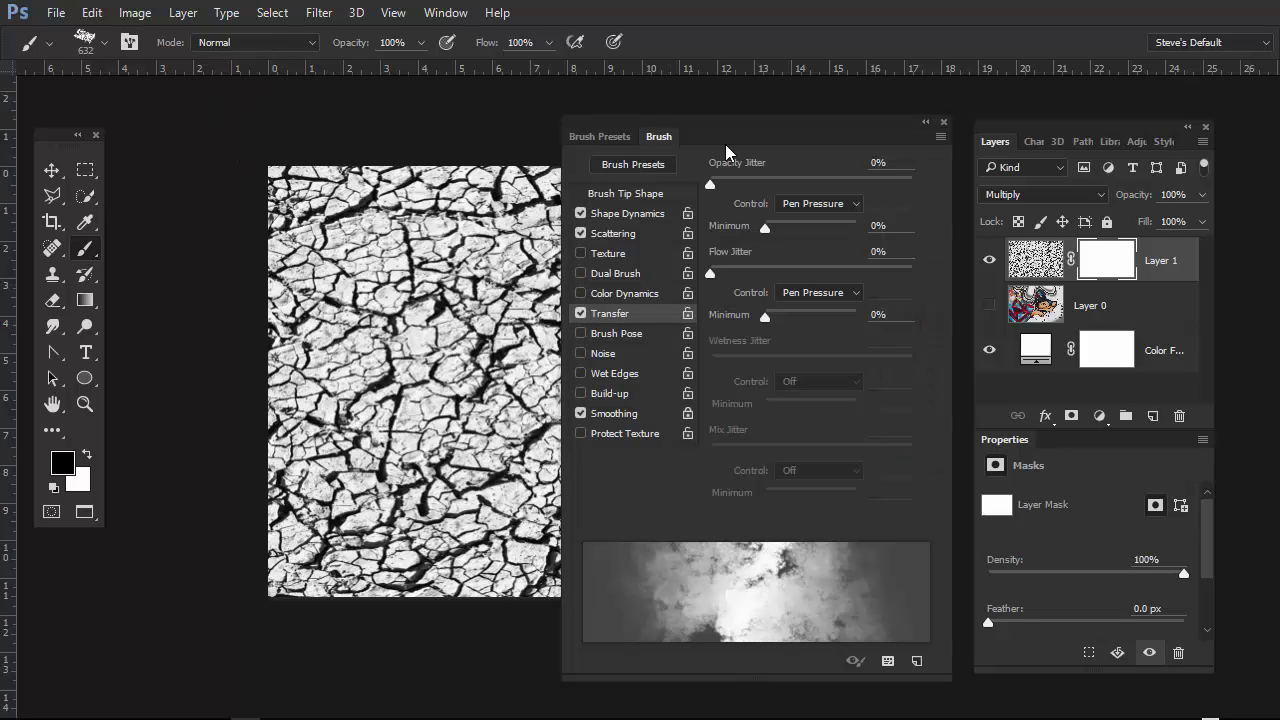
{"action": "mouse_move", "coordinate": [826, 148]}
{"action": "left_mouse_down"}
{"action": "mouse_move", "coordinate": [798, 169]}
{"action": "mouse_move", "coordinate": [764, 170]}
{"action": "left_mouse_up"}
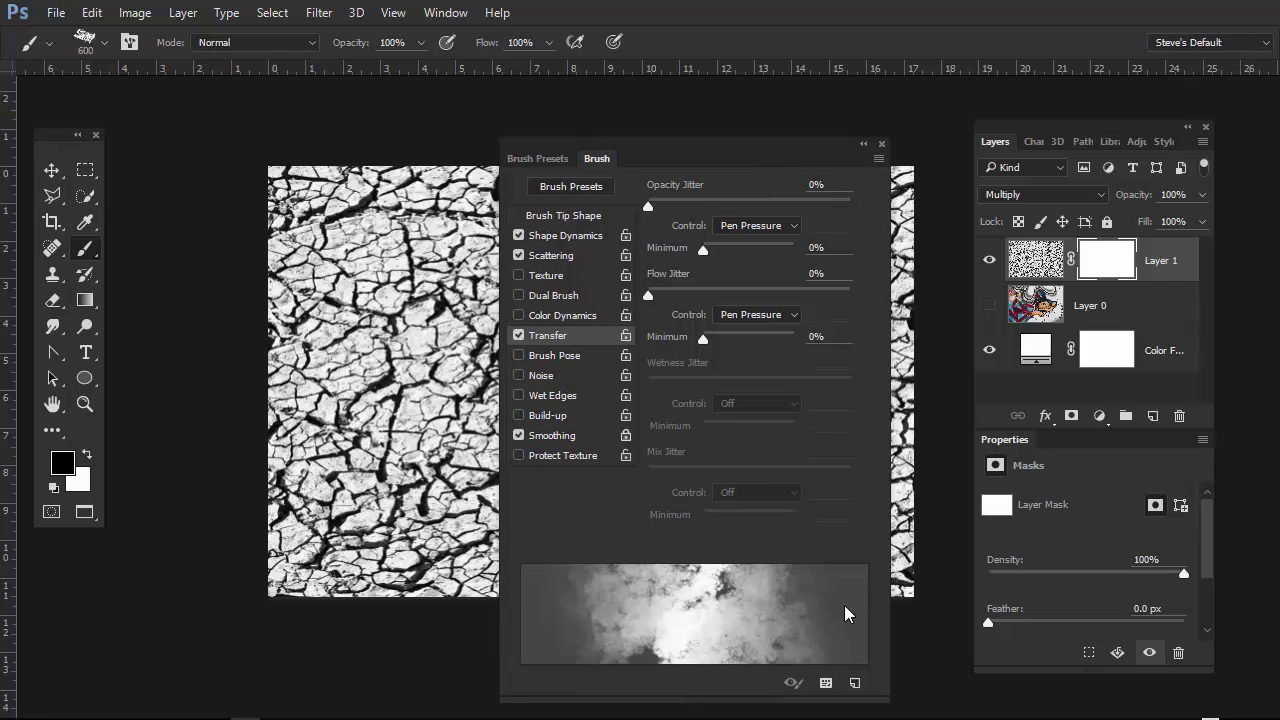
{"action": "mouse_move", "coordinate": [450, 435]}
{"action": "left_mouse_down"}
{"action": "mouse_move", "coordinate": [397, 440]}
{"action": "mouse_move", "coordinate": [405, 432]}
{"action": "left_mouse_up"}
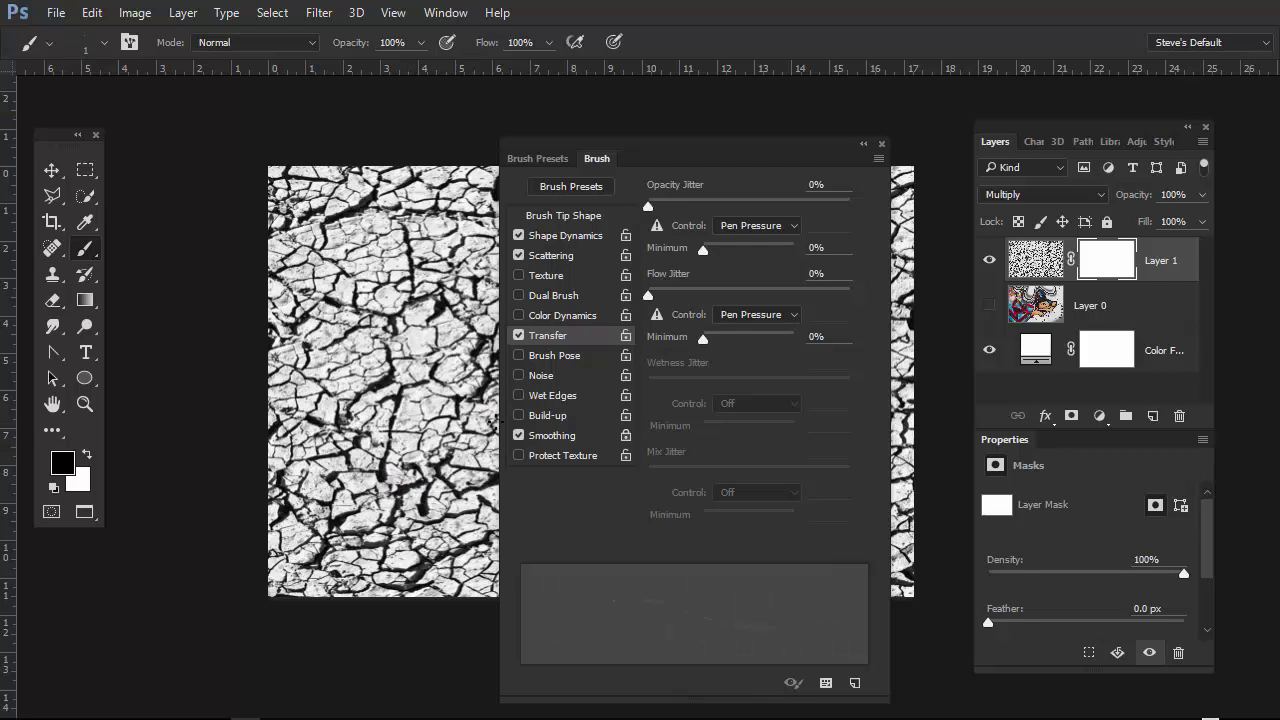
{"action": "left_click", "coordinate": [584, 236]}
{"action": "left_click", "coordinate": [585, 217]}
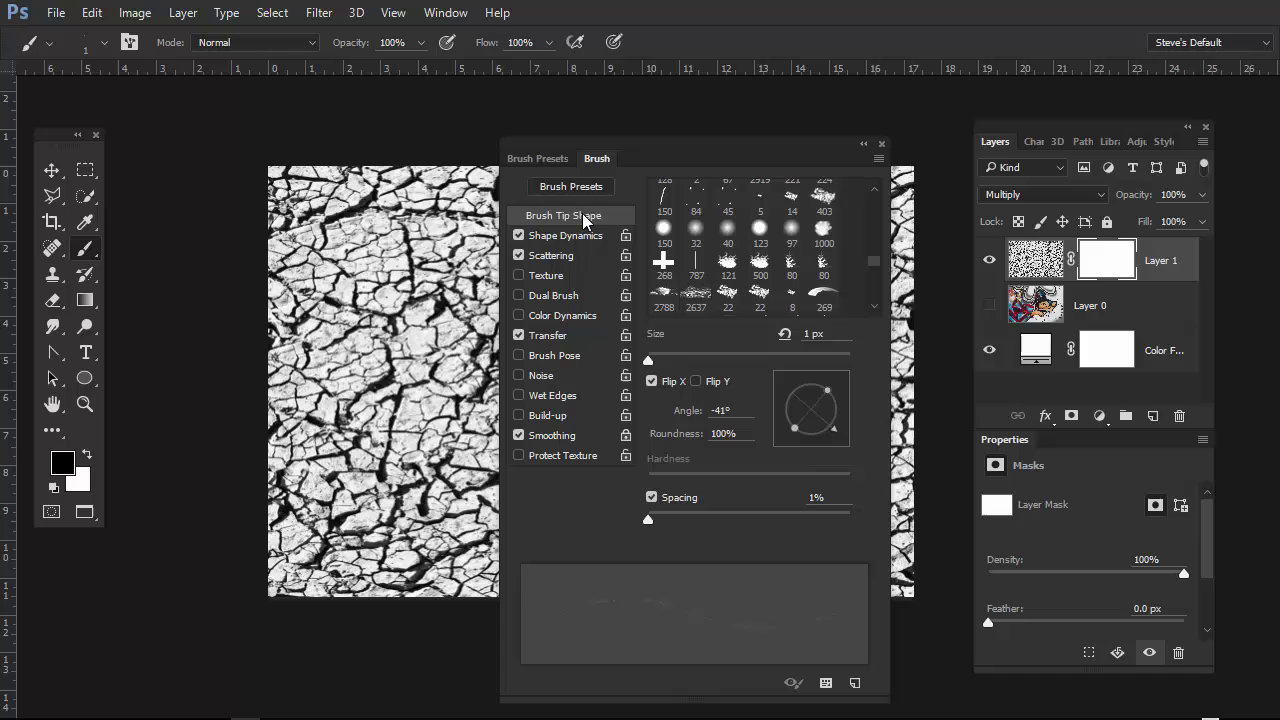
{"action": "left_click", "coordinate": [577, 237]}
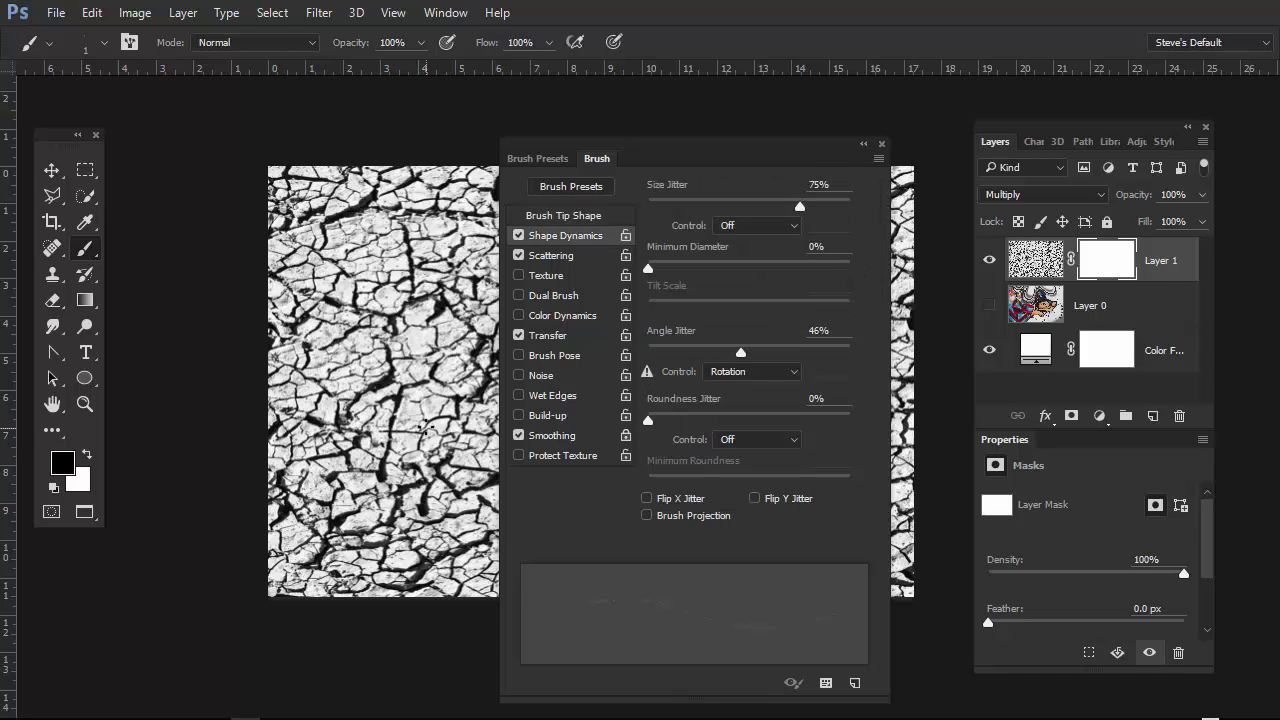
{"action": "mouse_move", "coordinate": [425, 430]}
{"action": "left_mouse_down"}
{"action": "mouse_move", "coordinate": [451, 418]}
{"action": "mouse_move", "coordinate": [437, 425]}
{"action": "left_mouse_up"}
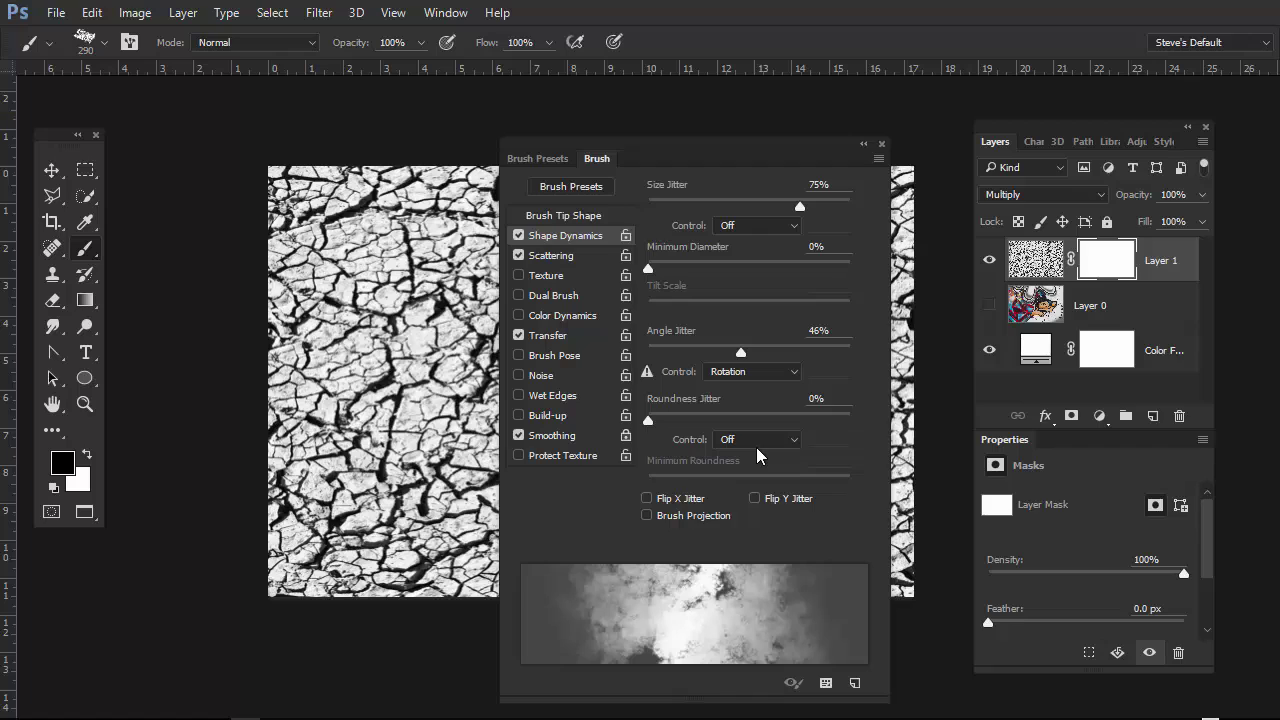
- Experiment with tip spacing and scatter amount while toggling Scattering on and off
{"action": "left_click", "coordinate": [519, 255]}
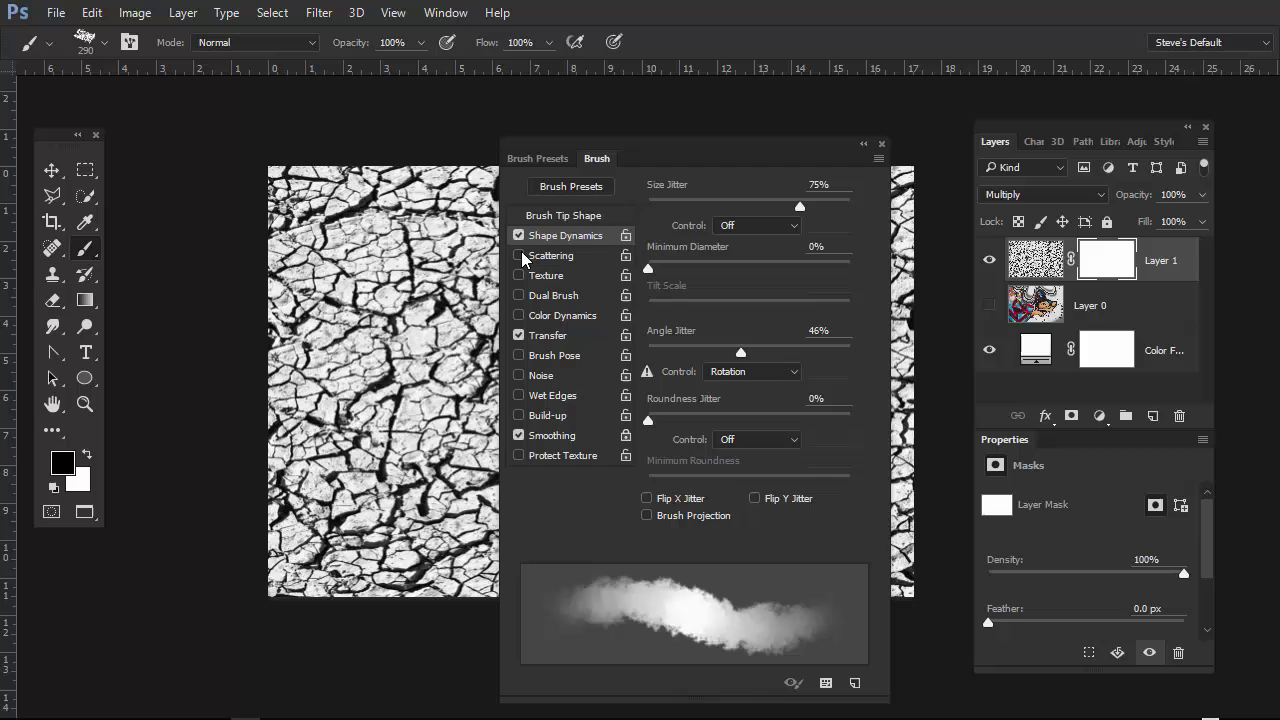
{"action": "left_click", "coordinate": [586, 217]}
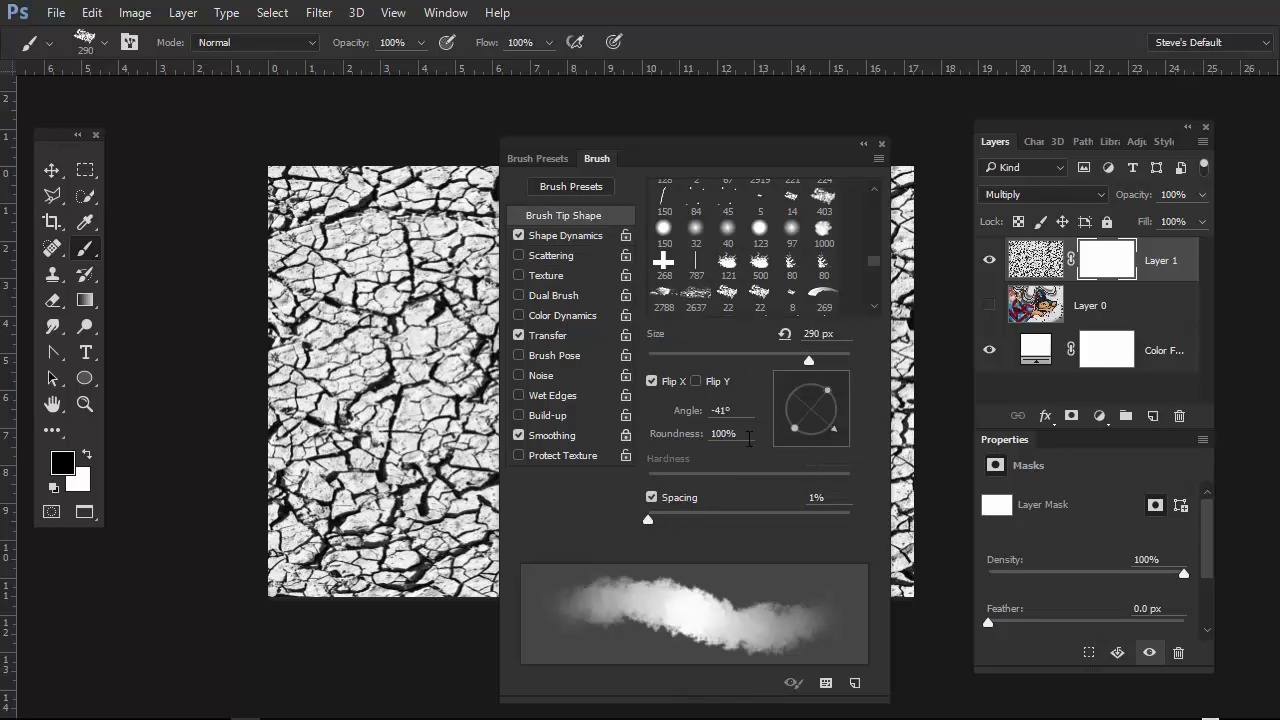
{"action": "left_click_drag", "start_coordinate": [648, 519], "coordinate": [693, 526]}
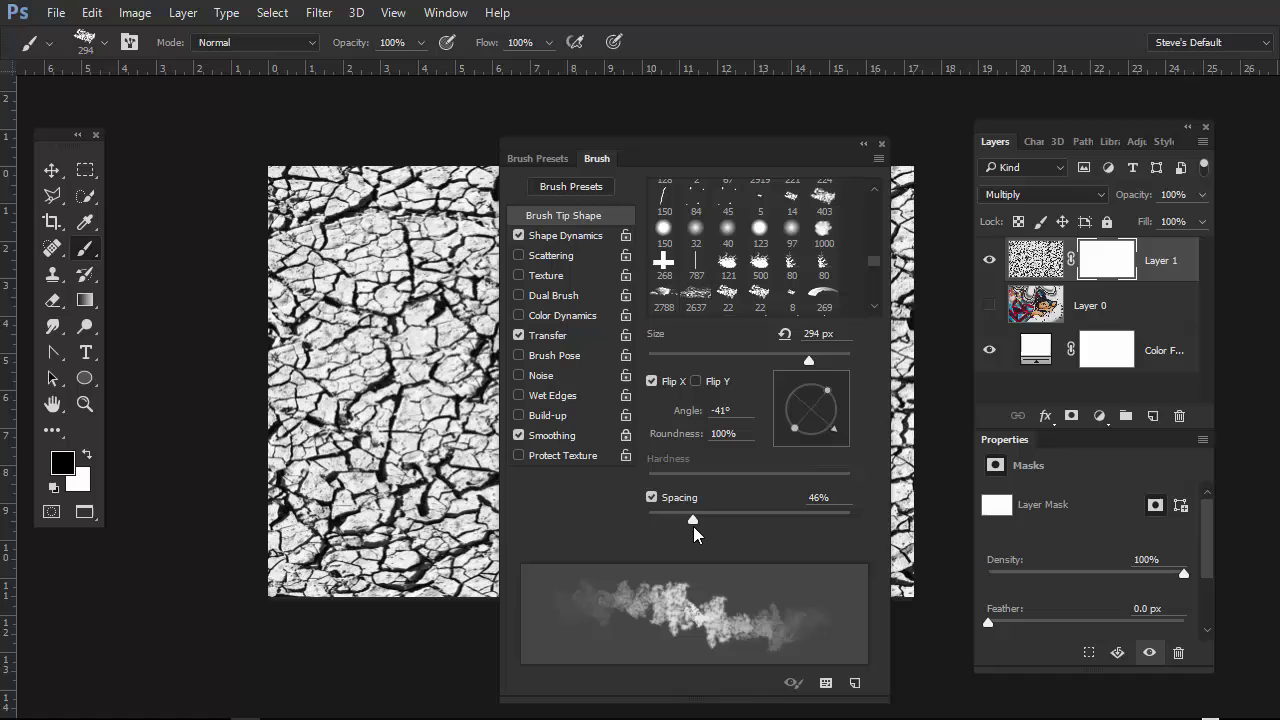
{"action": "left_click", "coordinate": [551, 258]}
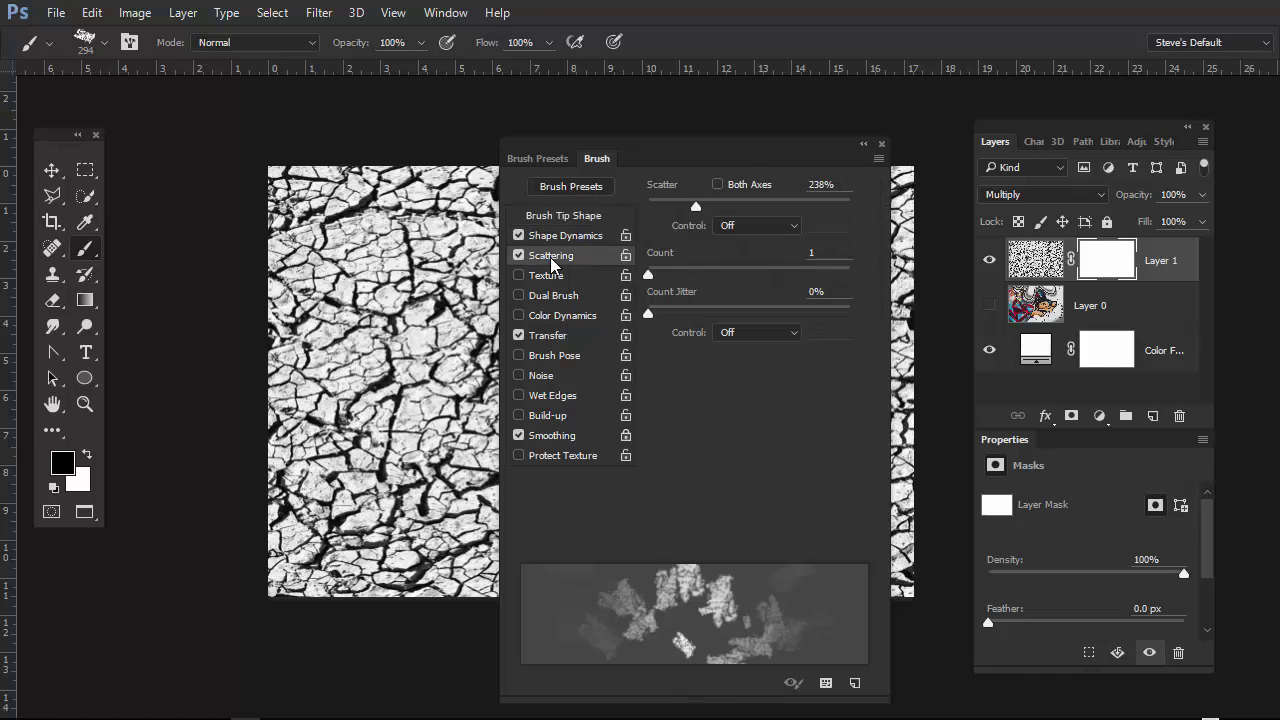
{"action": "mouse_move", "coordinate": [696, 206]}
{"action": "left_mouse_down"}
{"action": "mouse_move", "coordinate": [655, 209]}
{"action": "mouse_move", "coordinate": [698, 213]}
{"action": "left_mouse_up"}
{"action": "left_click", "coordinate": [519, 252]}
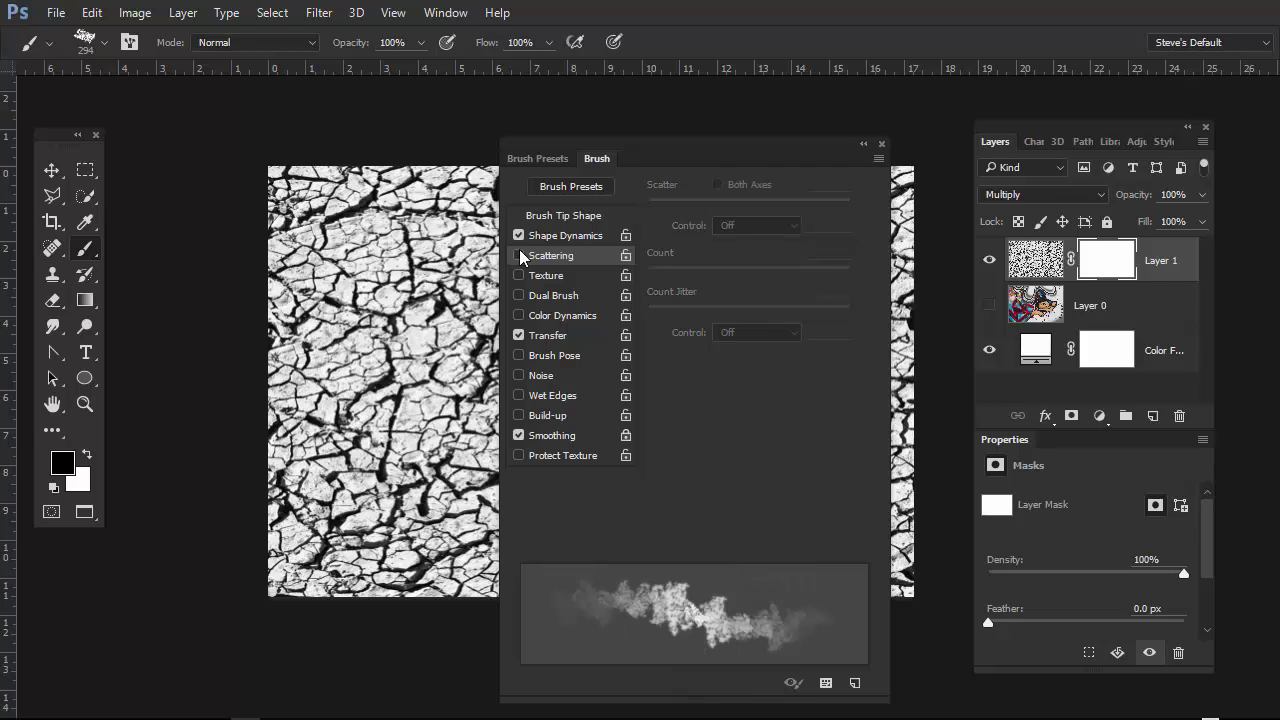
{"action": "left_click", "coordinate": [589, 215]}
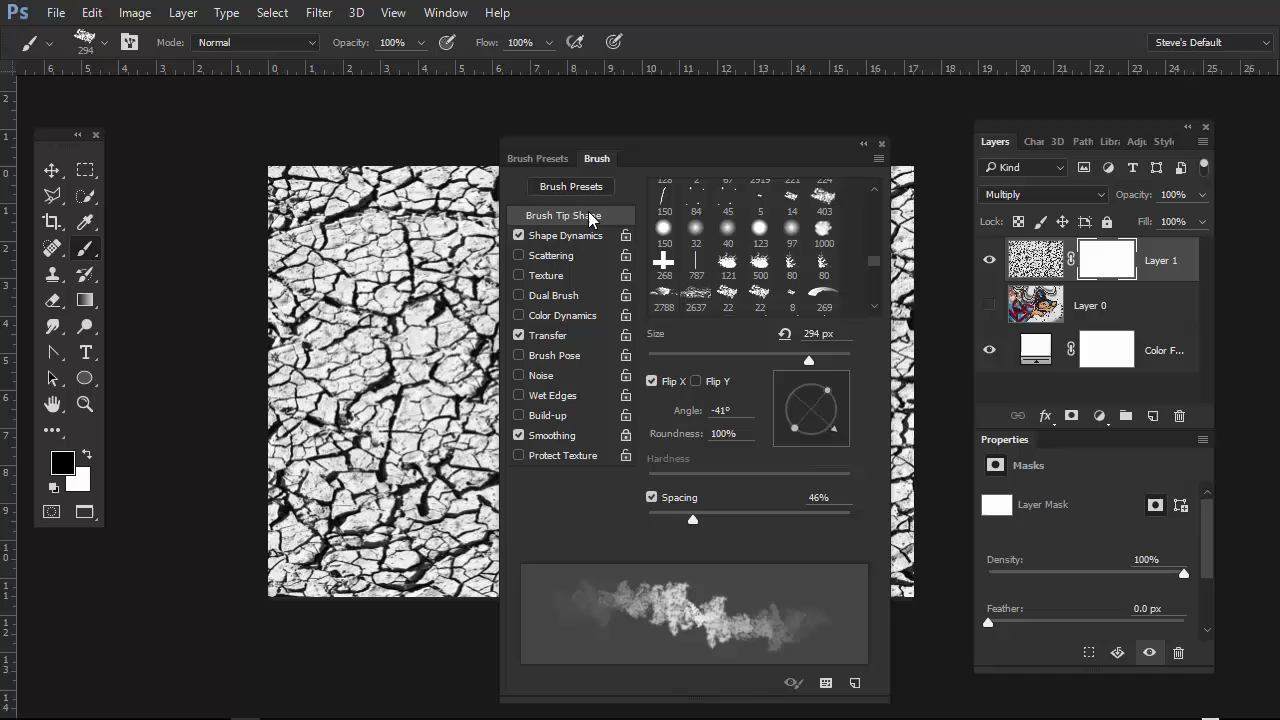
{"action": "left_click_drag", "start_coordinate": [692, 519], "coordinate": [684, 521]}
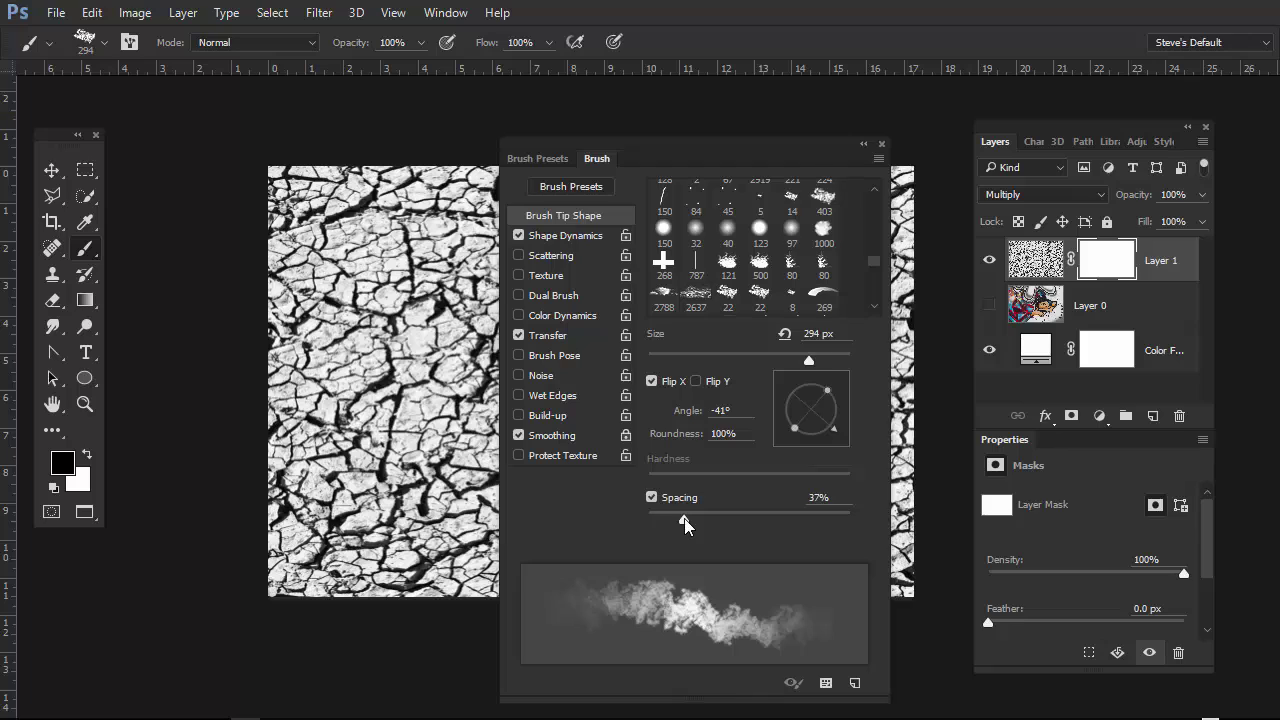
{"action": "left_click", "coordinate": [540, 258]}
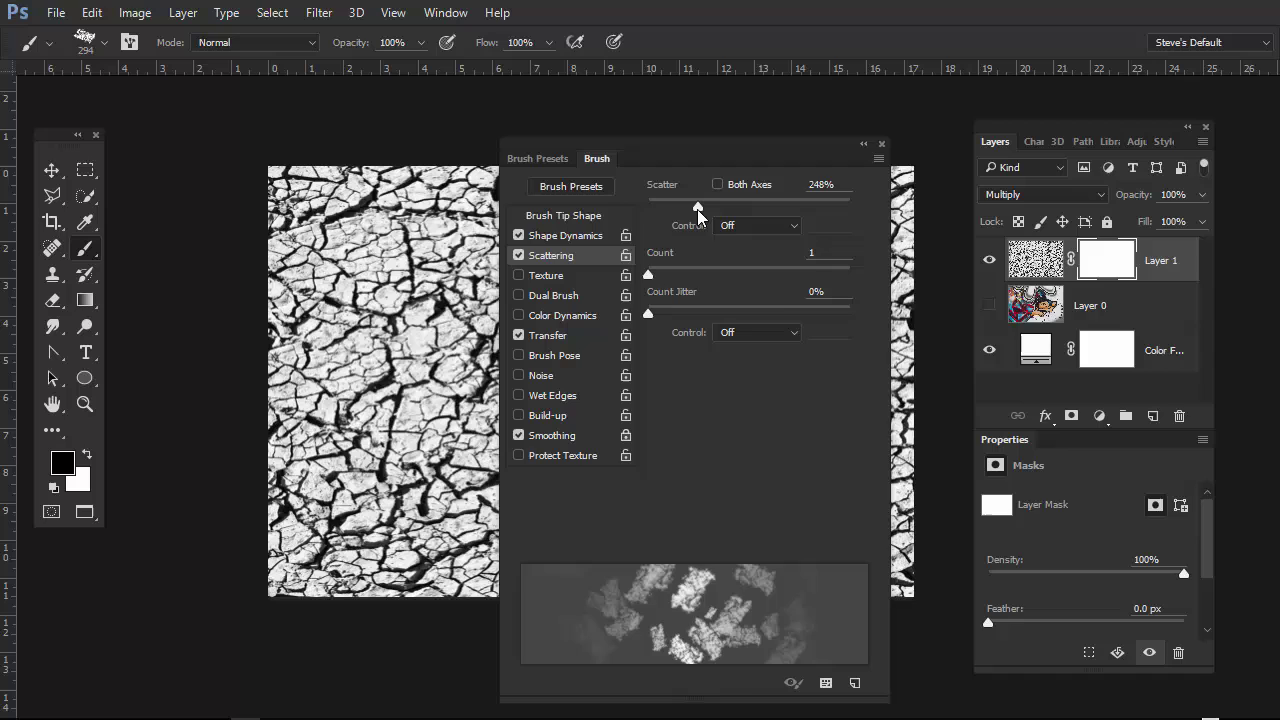
{"action": "mouse_move", "coordinate": [697, 209]}
{"action": "left_mouse_down"}
{"action": "mouse_move", "coordinate": [657, 218]}
{"action": "mouse_move", "coordinate": [669, 219]}
{"action": "left_mouse_up"}
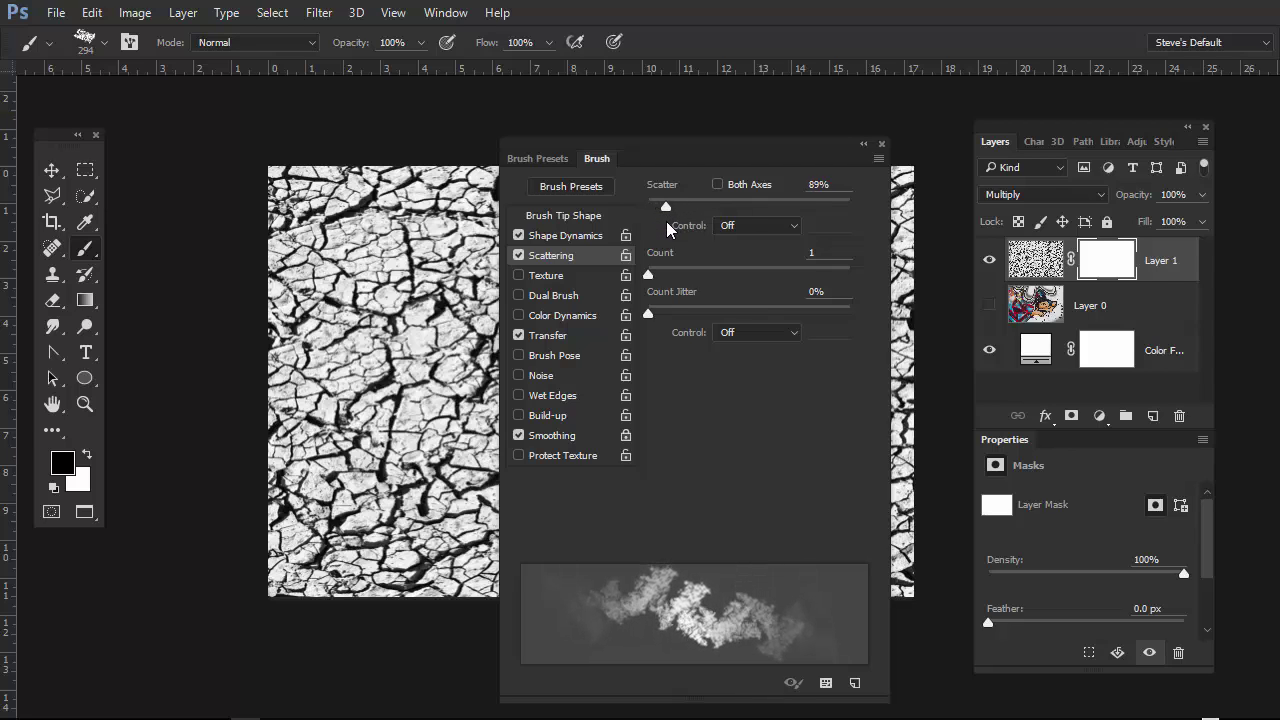
{"action": "left_click", "coordinate": [574, 218]}
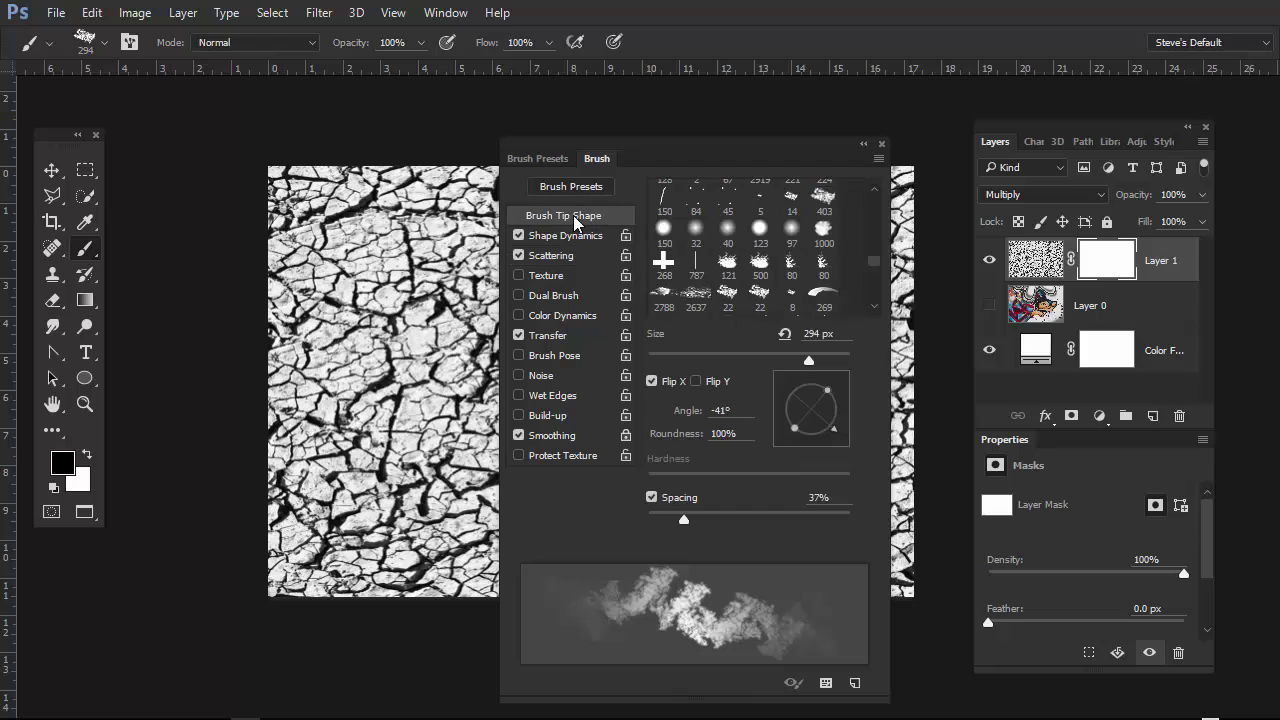
{"action": "left_click_drag", "start_coordinate": [683, 519], "coordinate": [659, 520]}
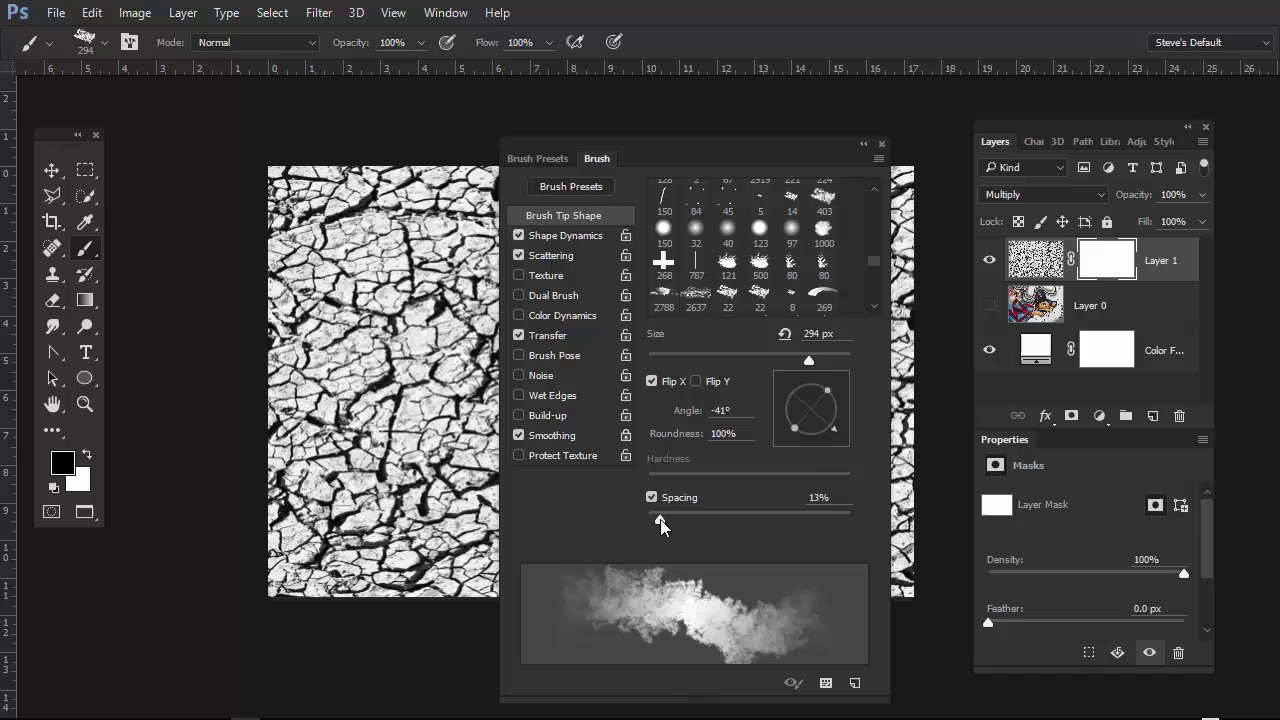
- Raise Scatter to 124% and set Angle Jitter to 53%
{"action": "left_click", "coordinate": [578, 255]}
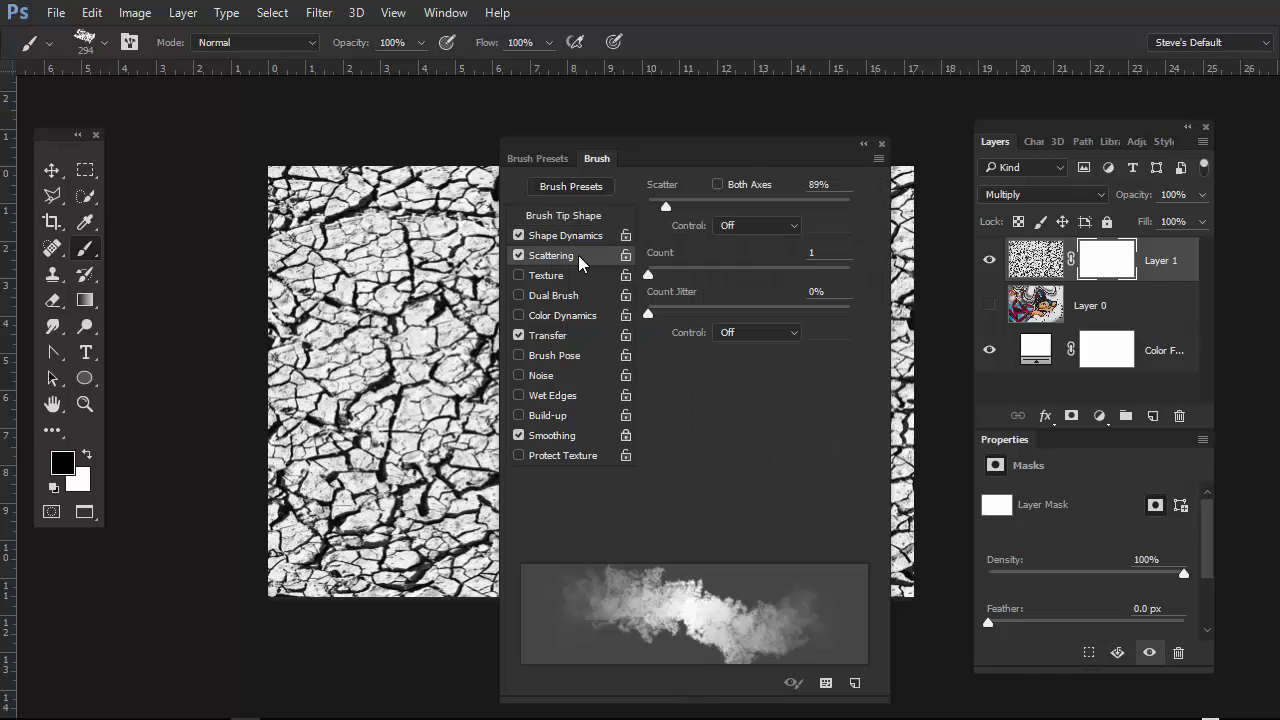
{"action": "left_click_drag", "start_coordinate": [656, 206], "coordinate": [673, 212]}
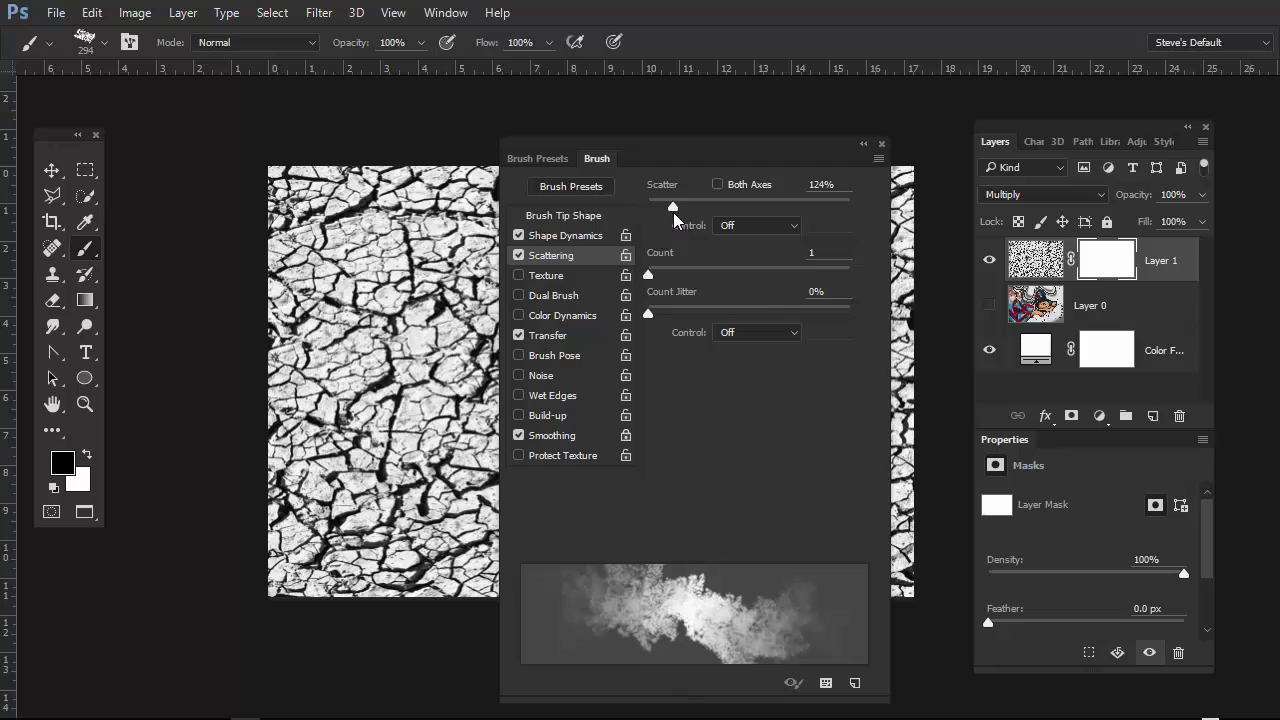
{"action": "left_click", "coordinate": [587, 236]}
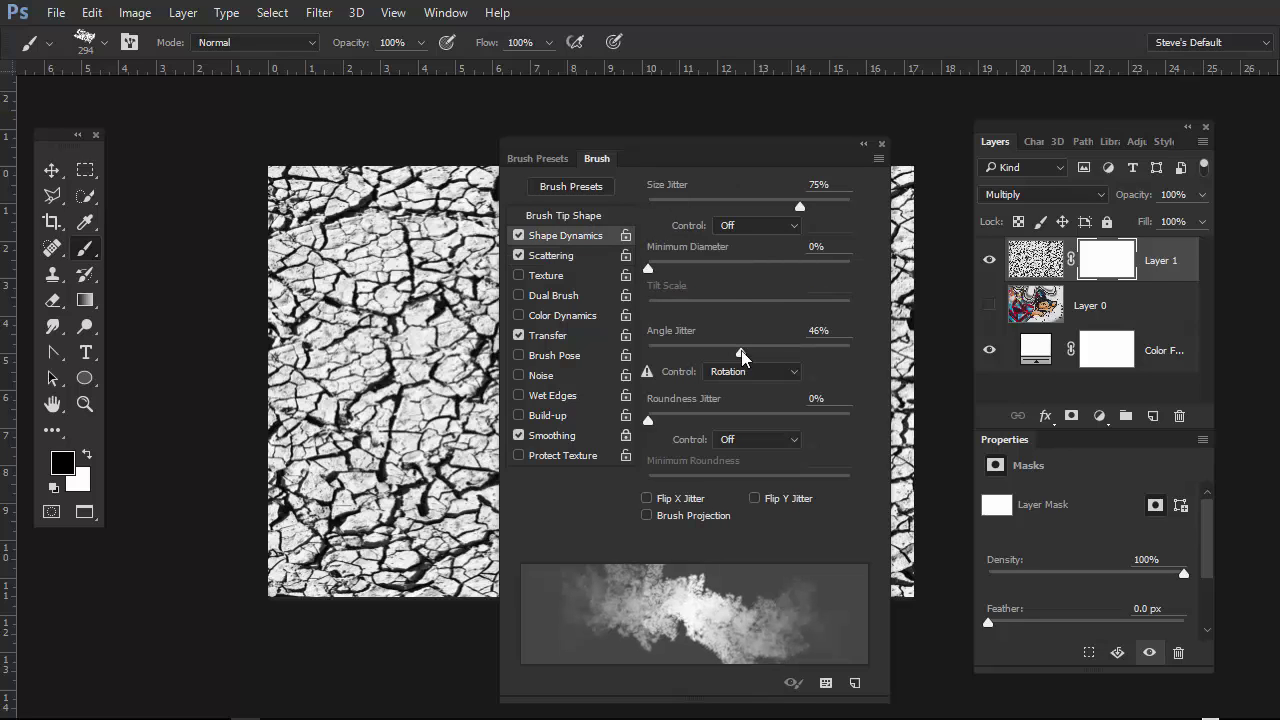
{"action": "mouse_move", "coordinate": [741, 355]}
{"action": "left_mouse_down"}
{"action": "mouse_move", "coordinate": [772, 355]}
{"action": "mouse_move", "coordinate": [738, 353]}
{"action": "mouse_move", "coordinate": [757, 352]}
{"action": "left_mouse_up"}
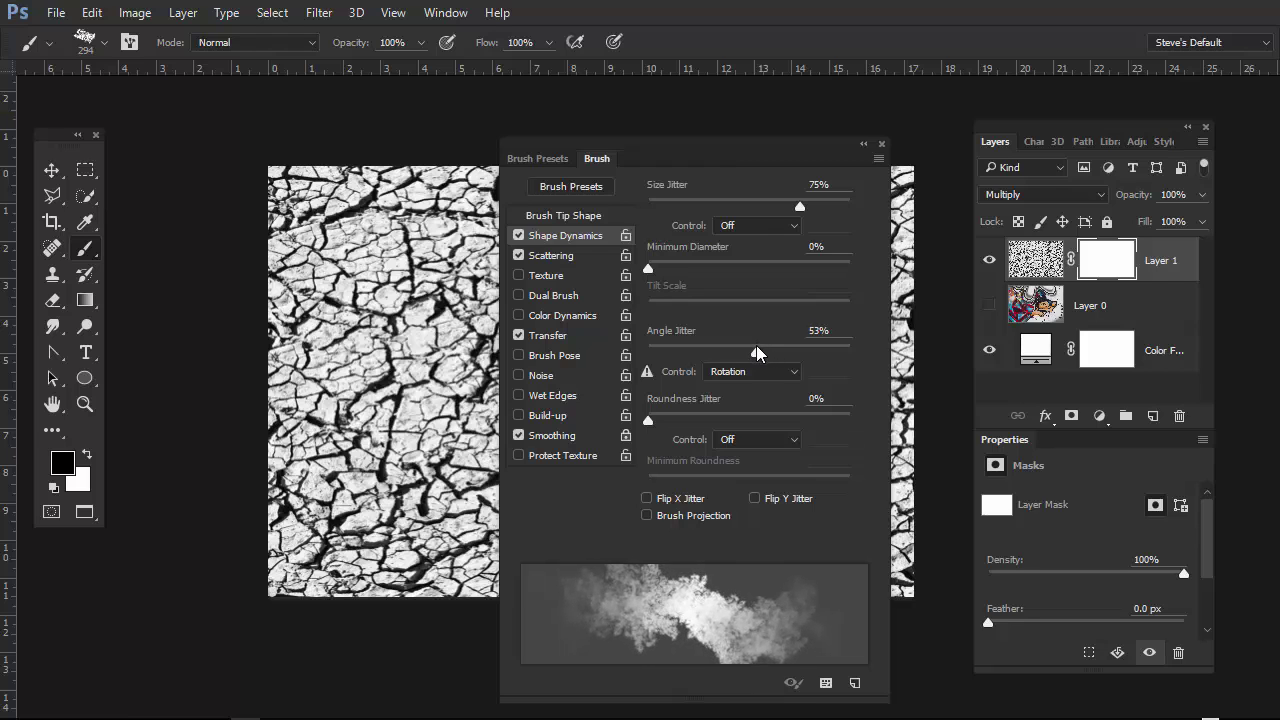
- Save the tuned crackle brush as a new brush preset
{"action": "left_click", "coordinate": [878, 159]}
{"action": "left_click", "coordinate": [955, 164]}
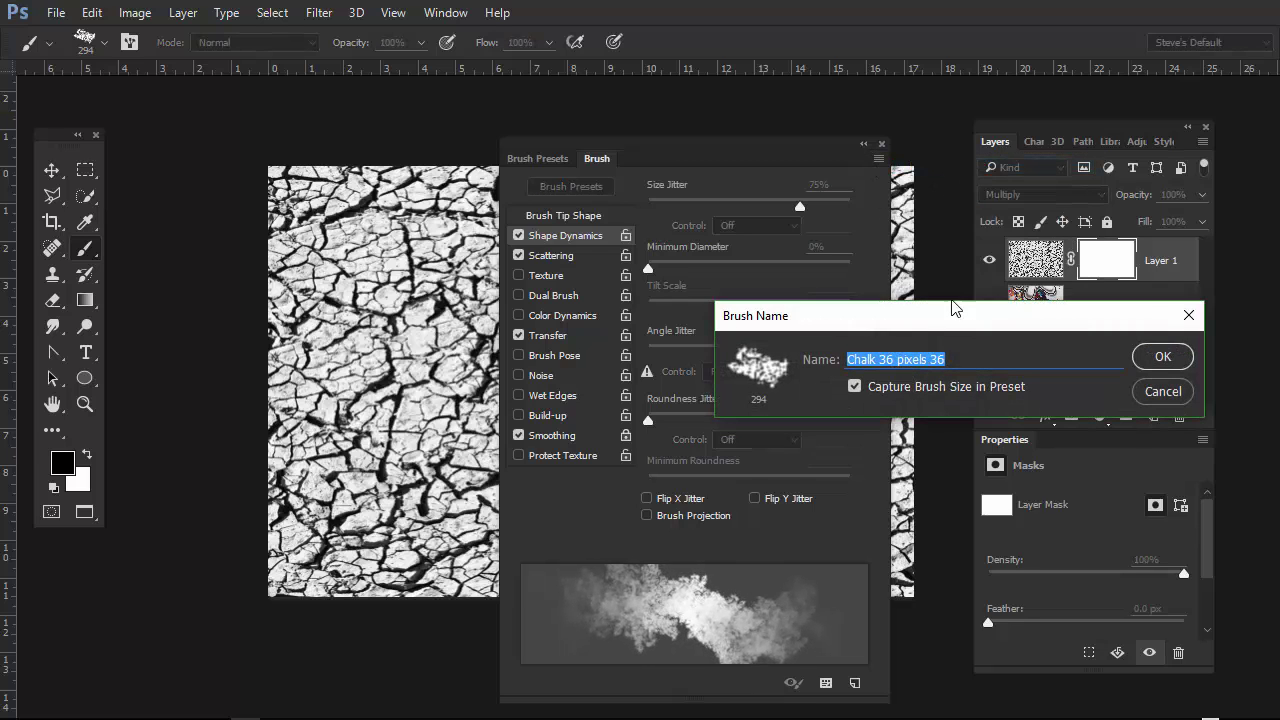
{"action": "left_click", "coordinate": [1162, 358]}
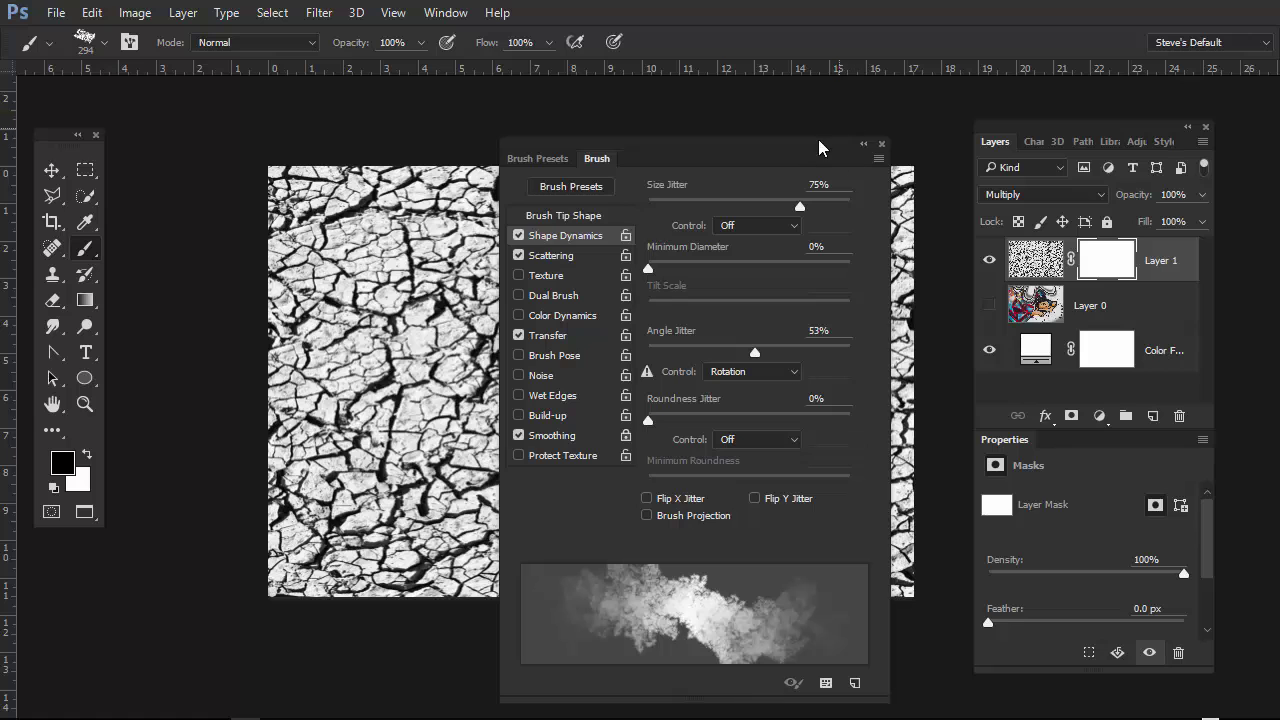
- Paint black on the mask to hide the lower-right cracks, save another preset, and close the Brush panel
{"action": "mouse_move", "coordinate": [799, 147]}
{"action": "left_mouse_down"}
{"action": "mouse_move", "coordinate": [691, 172]}
{"action": "mouse_move", "coordinate": [226, 357]}
{"action": "mouse_move", "coordinate": [280, 420]}
{"action": "mouse_move", "coordinate": [321, 514]}
{"action": "mouse_move", "coordinate": [330, 509]}
{"action": "mouse_move", "coordinate": [335, 562]}
{"action": "mouse_move", "coordinate": [323, 480]}
{"action": "left_mouse_up"}
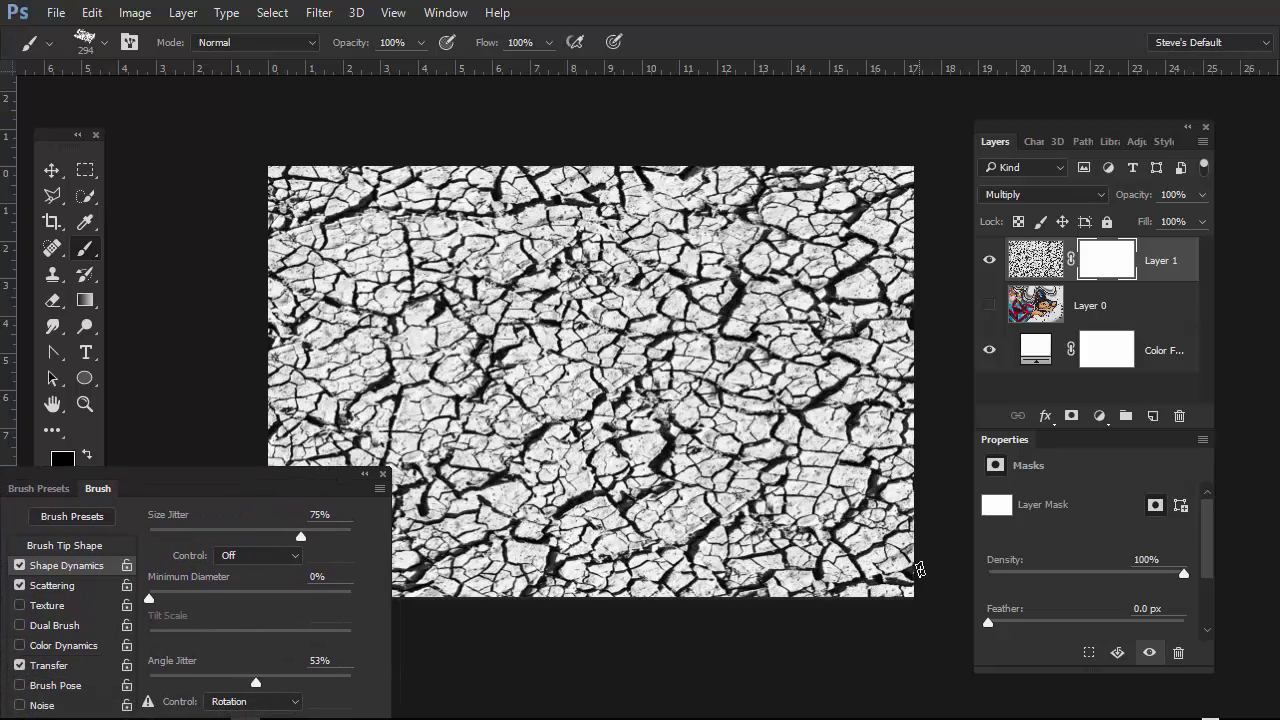
{"action": "mouse_move", "coordinate": [919, 569]}
{"action": "left_mouse_down"}
{"action": "mouse_move", "coordinate": [890, 580]}
{"action": "mouse_move", "coordinate": [905, 555]}
{"action": "mouse_move", "coordinate": [874, 594]}
{"action": "mouse_move", "coordinate": [920, 554]}
{"action": "mouse_move", "coordinate": [925, 490]}
{"action": "left_mouse_up"}
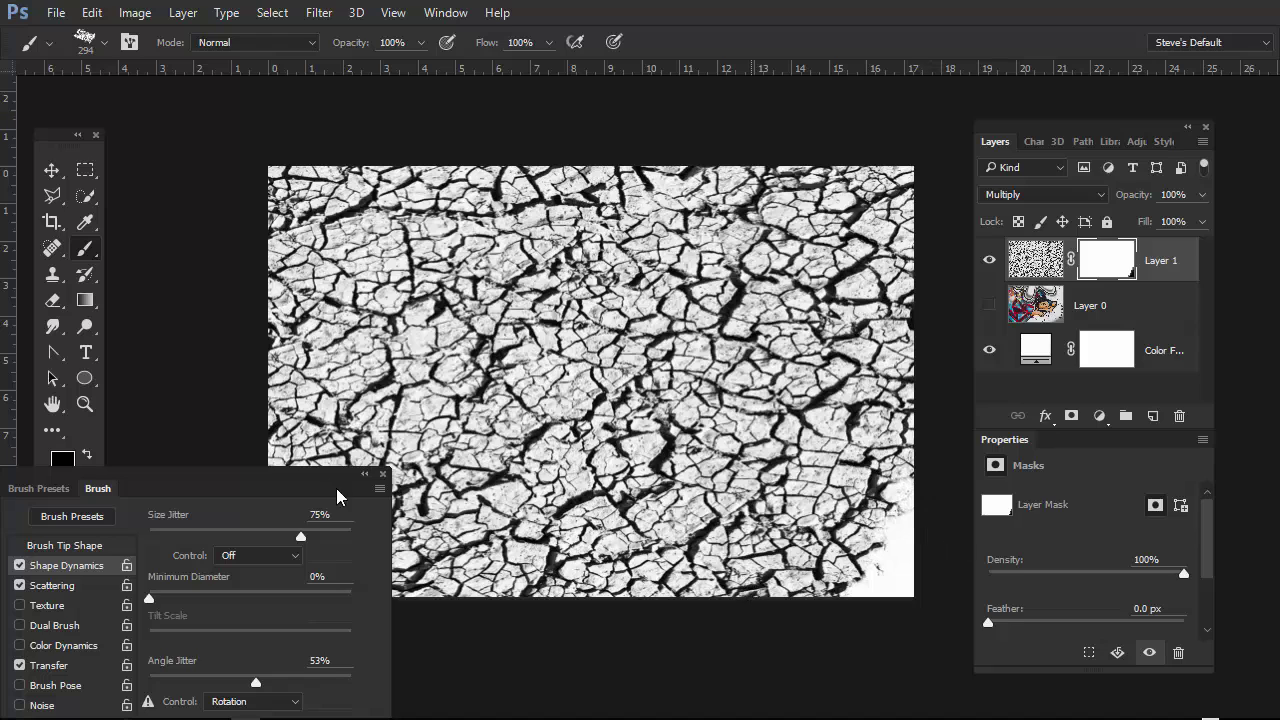
{"action": "left_click", "coordinate": [380, 488]}
{"action": "left_click", "coordinate": [528, 495]}
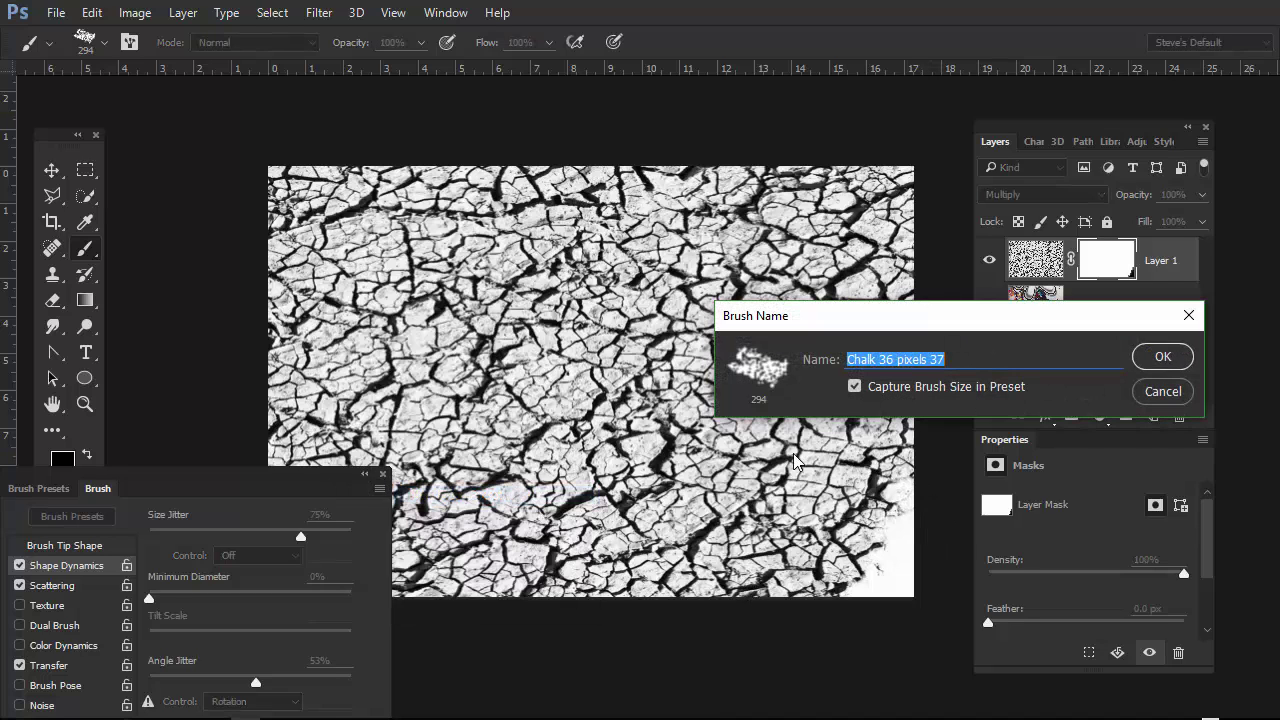
{"action": "left_click", "coordinate": [1165, 358]}
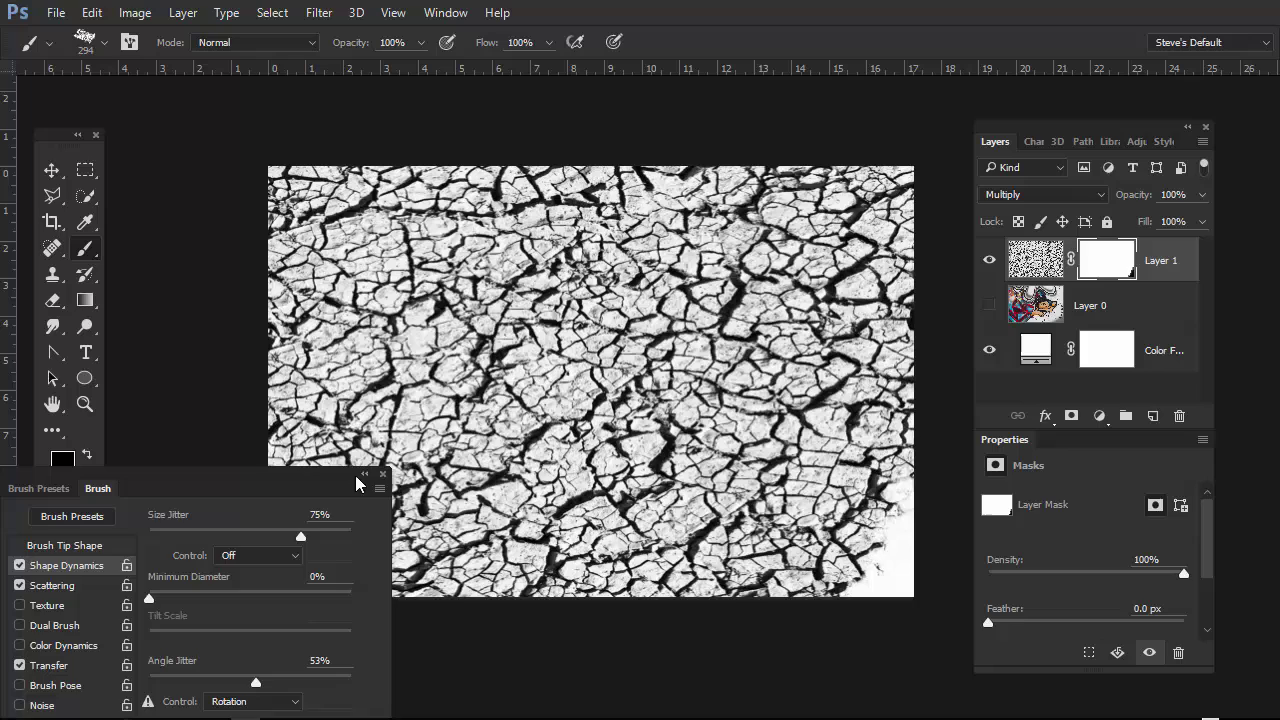
{"action": "left_click", "coordinate": [383, 474]}
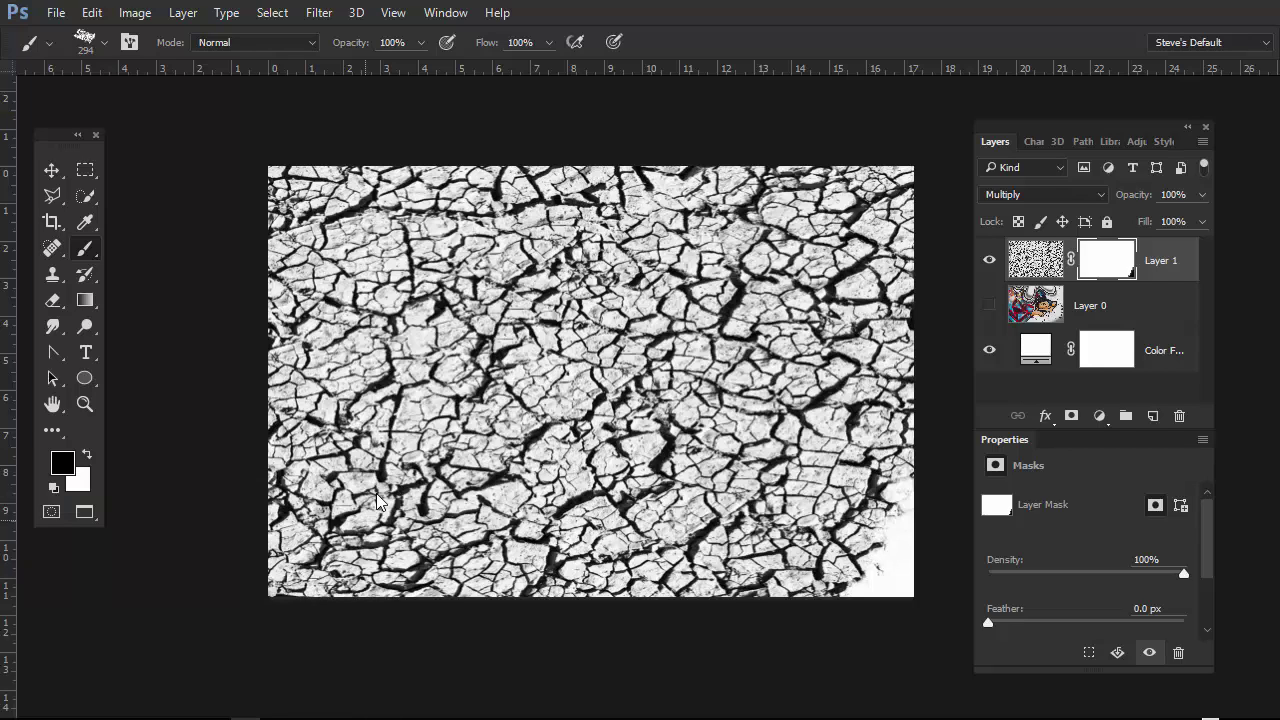
- Enlarge the brush to 519 px and mask out cracks along the bottom edge and lower corners
{"action": "mouse_move", "coordinate": [884, 443]}
{"action": "left_mouse_down"}
{"action": "mouse_move", "coordinate": [878, 550]}
{"action": "mouse_move", "coordinate": [867, 544]}
{"action": "mouse_move", "coordinate": [850, 578]}
{"action": "mouse_move", "coordinate": [890, 528]}
{"action": "mouse_move", "coordinate": [930, 515]}
{"action": "mouse_move", "coordinate": [905, 182]}
{"action": "mouse_move", "coordinate": [840, 180]}
{"action": "mouse_move", "coordinate": [908, 357]}
{"action": "mouse_move", "coordinate": [700, 150]}
{"action": "mouse_move", "coordinate": [657, 134]}
{"action": "mouse_move", "coordinate": [591, 149]}
{"action": "mouse_move", "coordinate": [320, 134]}
{"action": "mouse_move", "coordinate": [272, 200]}
{"action": "mouse_move", "coordinate": [285, 245]}
{"action": "mouse_move", "coordinate": [345, 252]}
{"action": "mouse_move", "coordinate": [390, 185]}
{"action": "mouse_move", "coordinate": [300, 275]}
{"action": "mouse_move", "coordinate": [285, 395]}
{"action": "mouse_move", "coordinate": [280, 312]}
{"action": "mouse_move", "coordinate": [300, 570]}
{"action": "mouse_move", "coordinate": [367, 632]}
{"action": "mouse_move", "coordinate": [500, 585]}
{"action": "mouse_move", "coordinate": [410, 565]}
{"action": "mouse_move", "coordinate": [295, 507]}
{"action": "mouse_move", "coordinate": [340, 519]}
{"action": "left_mouse_up"}
{"action": "right_click", "coordinate": [890, 528], "text": "alt"}
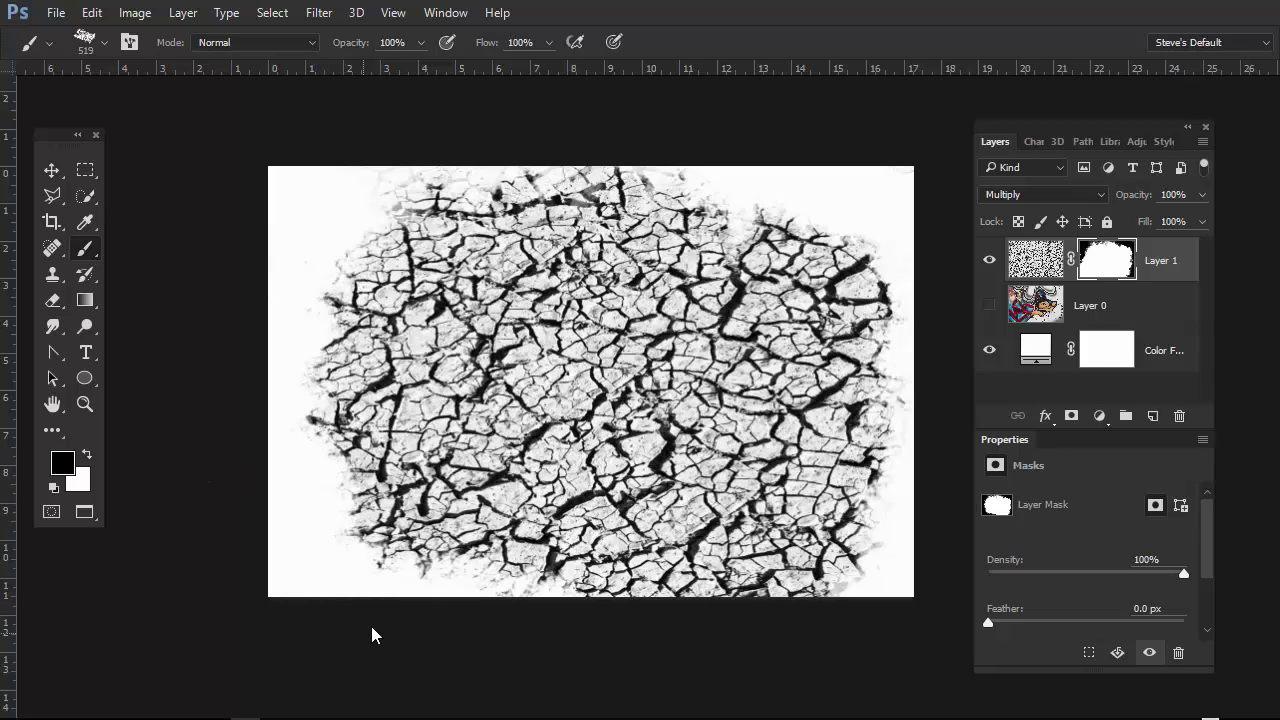
{"action": "mouse_move", "coordinate": [812, 605]}
{"action": "left_mouse_down"}
{"action": "mouse_move", "coordinate": [839, 575]}
{"action": "mouse_move", "coordinate": [816, 576]}
{"action": "mouse_move", "coordinate": [755, 622]}
{"action": "mouse_move", "coordinate": [709, 596]}
{"action": "mouse_move", "coordinate": [624, 591]}
{"action": "mouse_move", "coordinate": [371, 606]}
{"action": "left_mouse_up"}
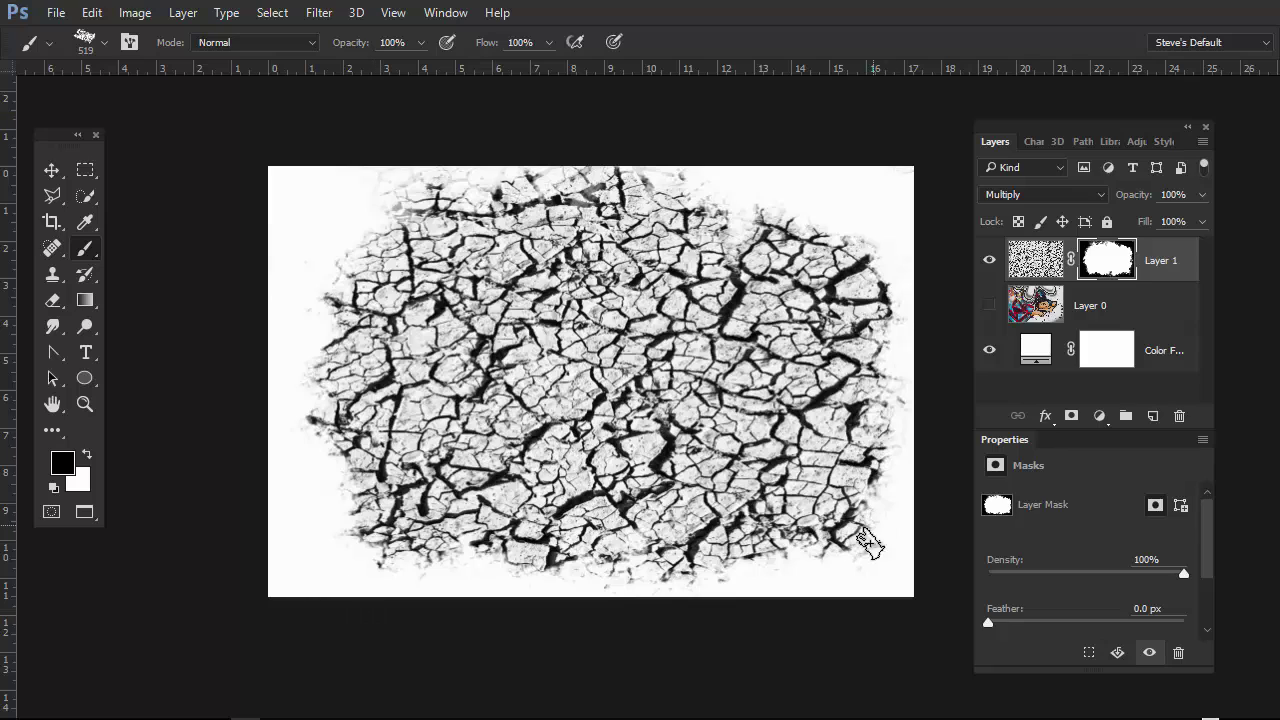
{"action": "mouse_move", "coordinate": [840, 534]}
{"action": "left_mouse_down"}
{"action": "mouse_move", "coordinate": [843, 545]}
{"action": "mouse_move", "coordinate": [890, 408]}
{"action": "mouse_move", "coordinate": [840, 505]}
{"action": "left_mouse_up"}
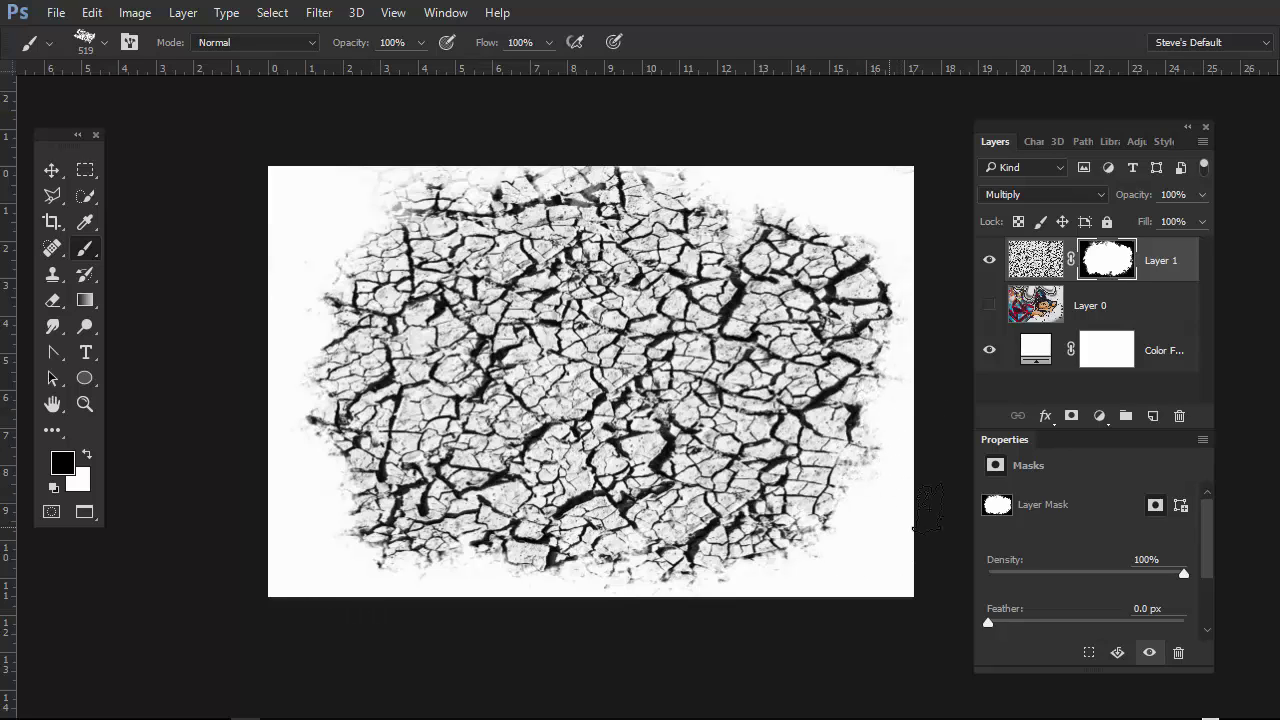
- Mask out the cracks along the top, right and left edges
{"action": "mouse_move", "coordinate": [672, 186]}
{"action": "left_mouse_down"}
{"action": "mouse_move", "coordinate": [608, 146]}
{"action": "mouse_move", "coordinate": [544, 192]}
{"action": "mouse_move", "coordinate": [476, 183]}
{"action": "mouse_move", "coordinate": [456, 203]}
{"action": "mouse_move", "coordinate": [369, 190]}
{"action": "mouse_move", "coordinate": [351, 252]}
{"action": "mouse_move", "coordinate": [391, 227]}
{"action": "mouse_move", "coordinate": [334, 238]}
{"action": "left_mouse_up"}
{"action": "right_click", "coordinate": [375, 238], "text": "alt"}
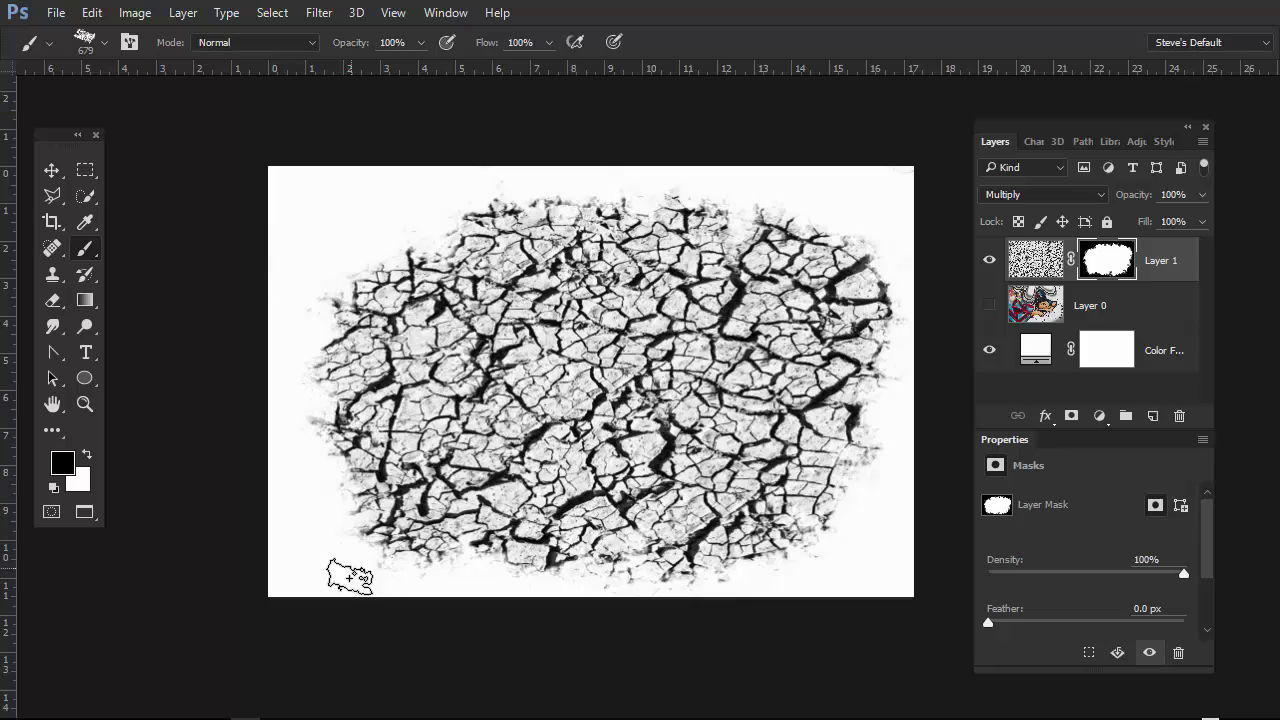
{"action": "mouse_move", "coordinate": [891, 251]}
{"action": "left_mouse_down"}
{"action": "mouse_move", "coordinate": [901, 303]}
{"action": "mouse_move", "coordinate": [903, 431]}
{"action": "mouse_move", "coordinate": [850, 547]}
{"action": "left_mouse_up"}
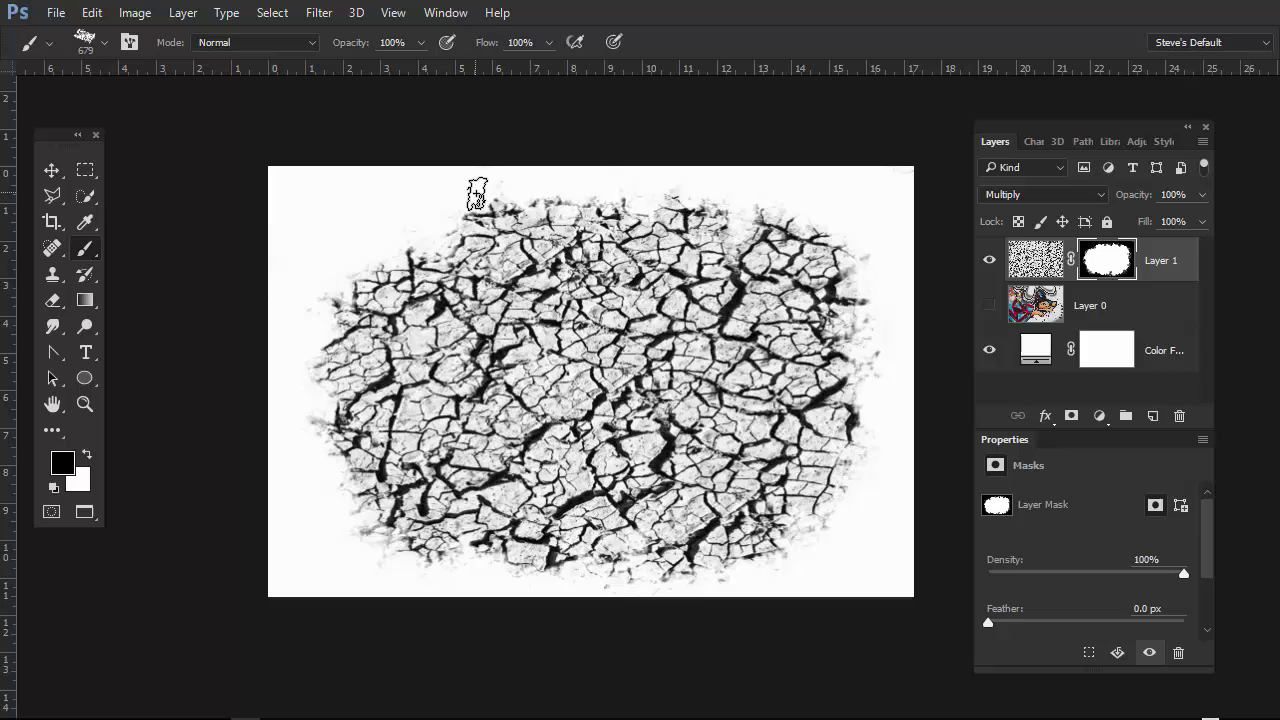
{"action": "mouse_move", "coordinate": [320, 290]}
{"action": "left_mouse_down"}
{"action": "mouse_move", "coordinate": [320, 488]}
{"action": "mouse_move", "coordinate": [441, 565]}
{"action": "mouse_move", "coordinate": [371, 557]}
{"action": "mouse_move", "coordinate": [296, 636]}
{"action": "left_mouse_up"}
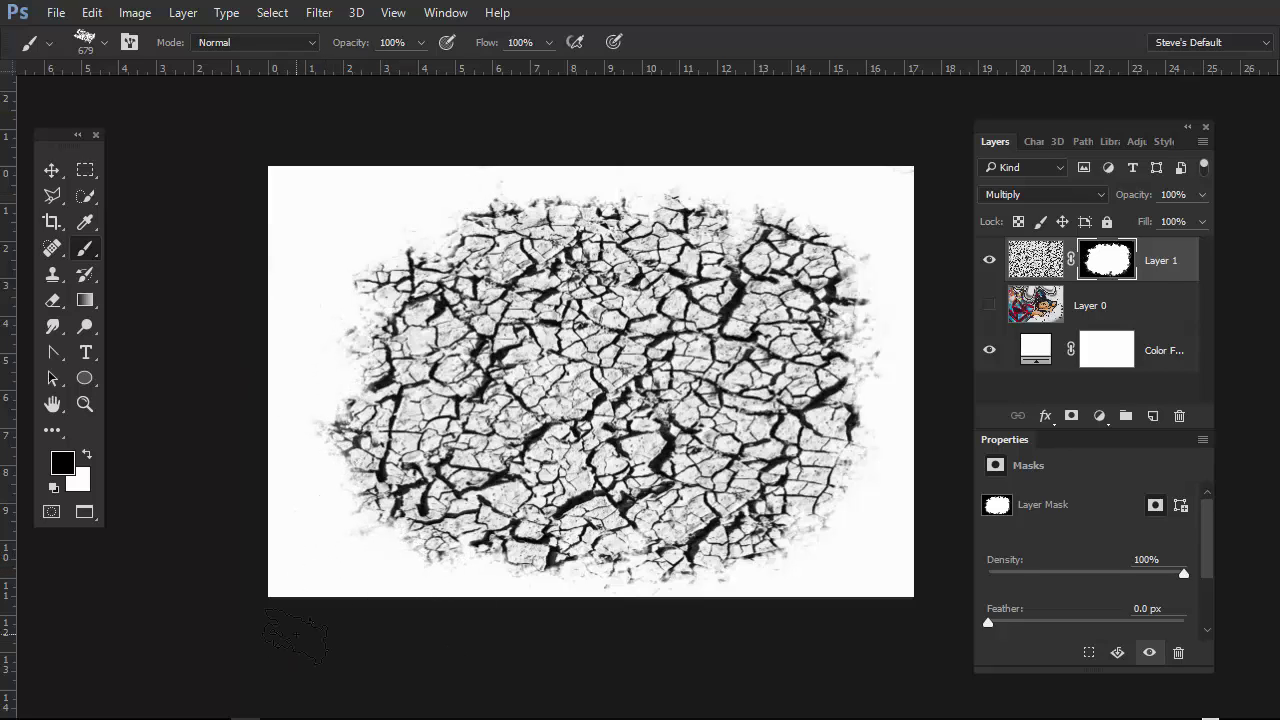
- Apply Levels to Layer 1's crack texture, moving the white input point to 215
{"action": "left_click", "coordinate": [1040, 260]}
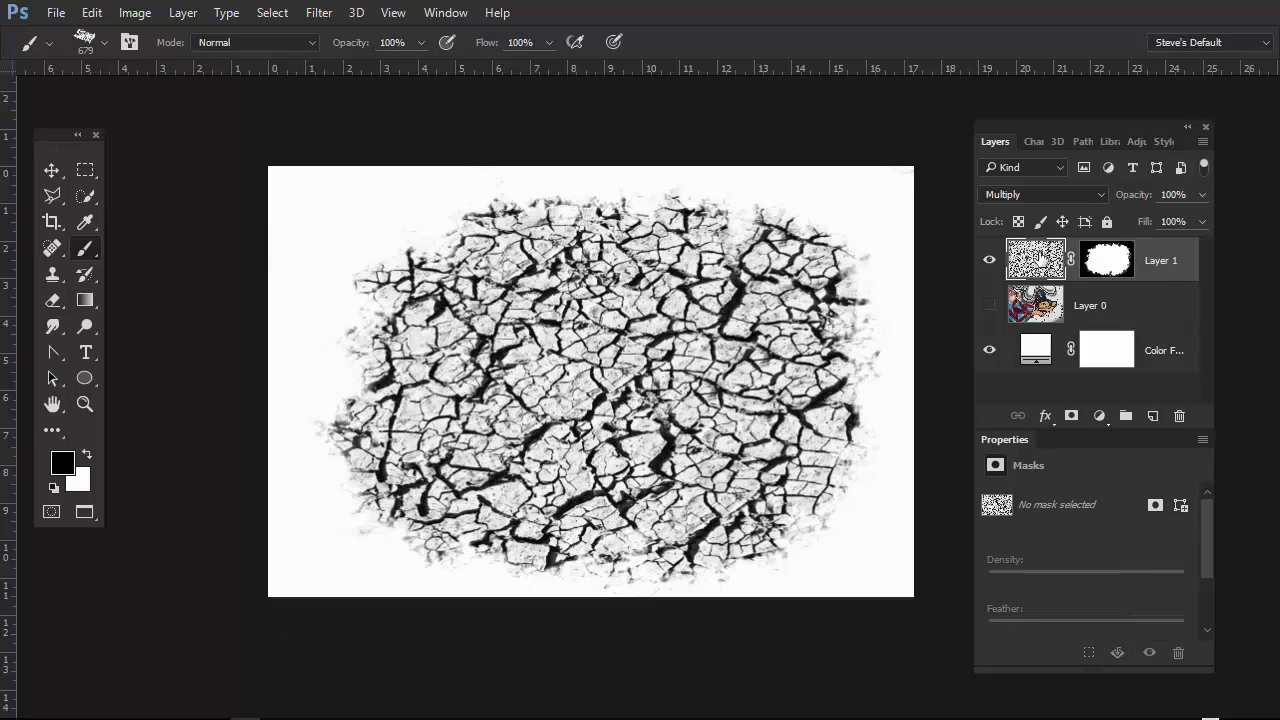
{"action": "key", "text": "i"}
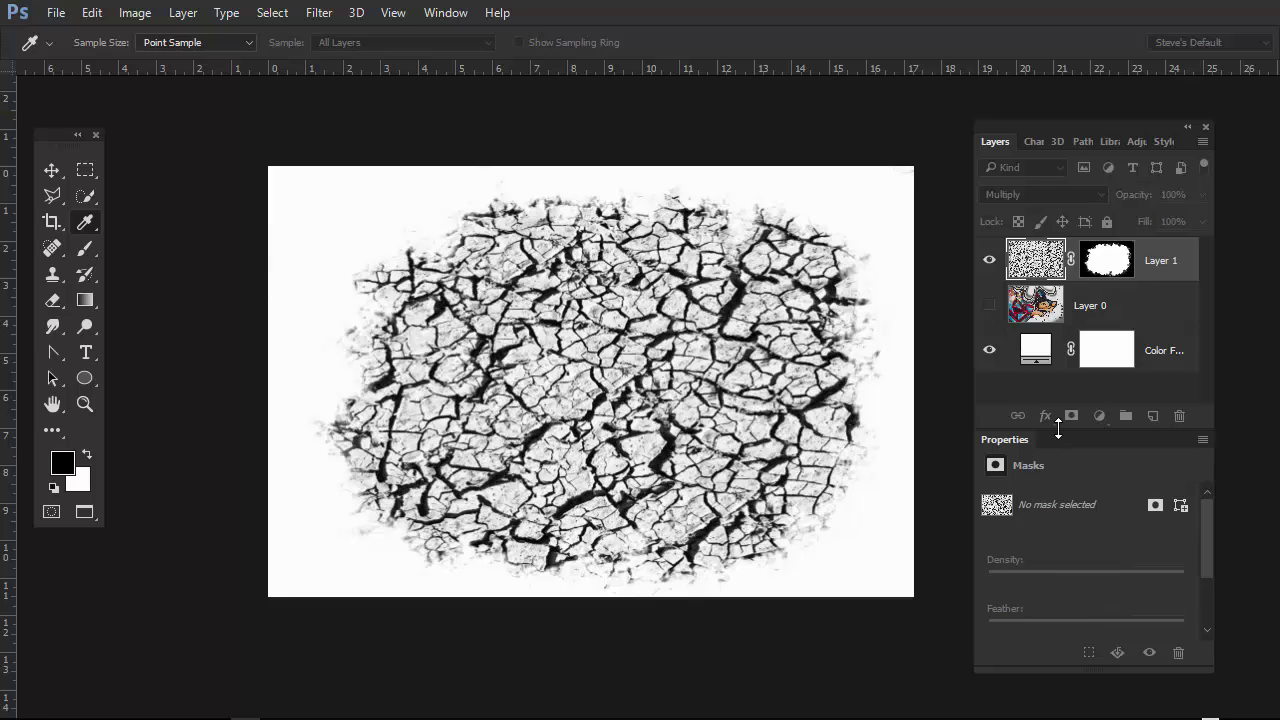
{"action": "key", "text": "ctrl+l"}
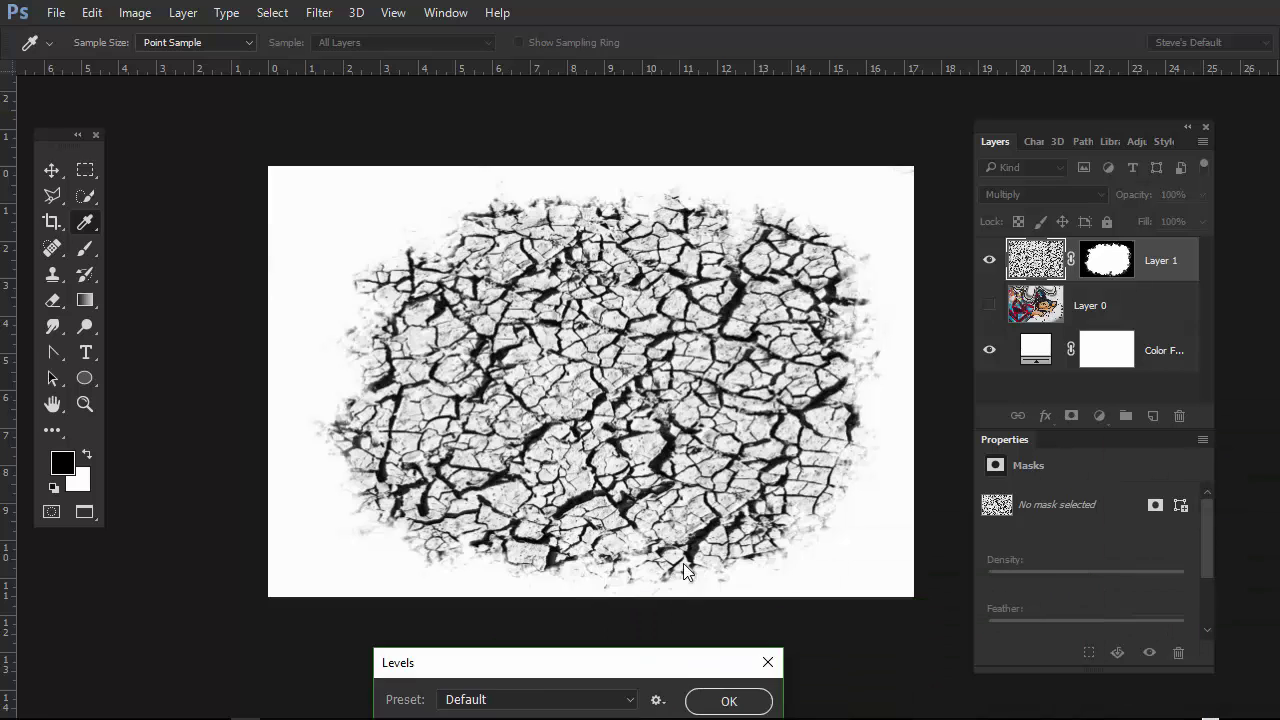
{"action": "left_click_drag", "start_coordinate": [676, 676], "coordinate": [1093, 172]}
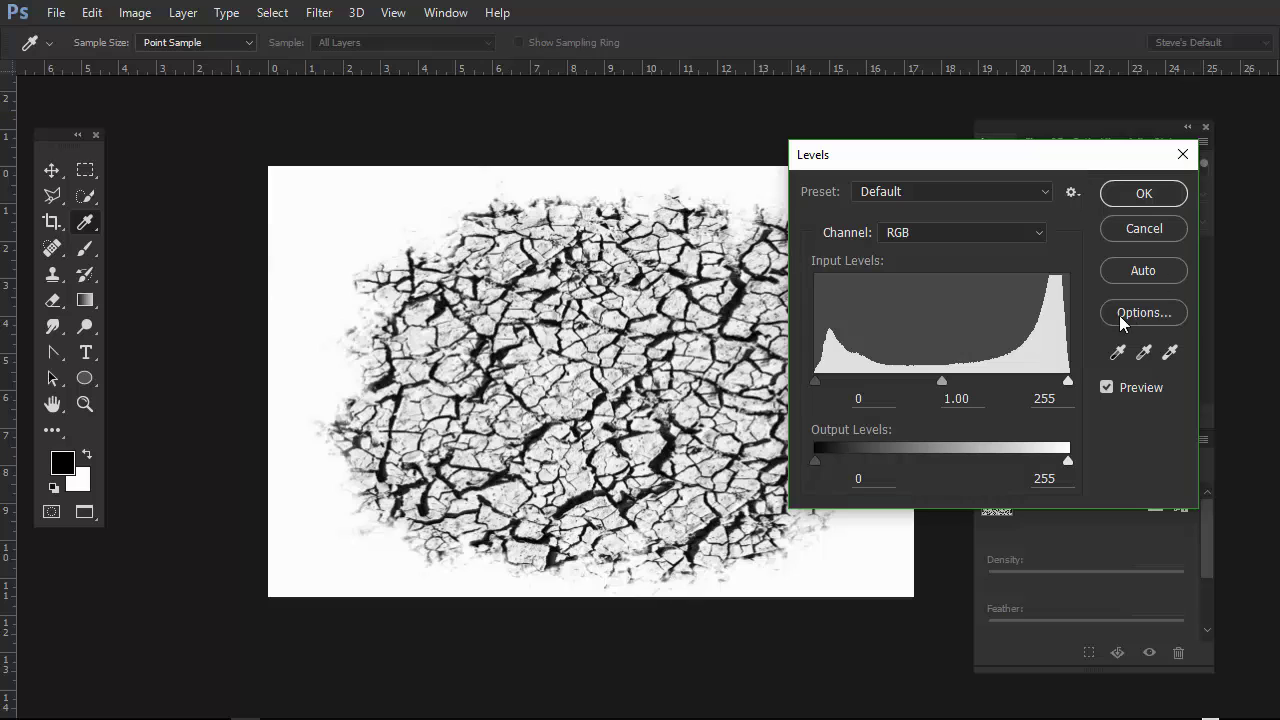
{"action": "left_click_drag", "start_coordinate": [1068, 381], "coordinate": [1018, 394]}
{"action": "left_click", "coordinate": [1146, 194]}
{"action": "key", "text": "b"}
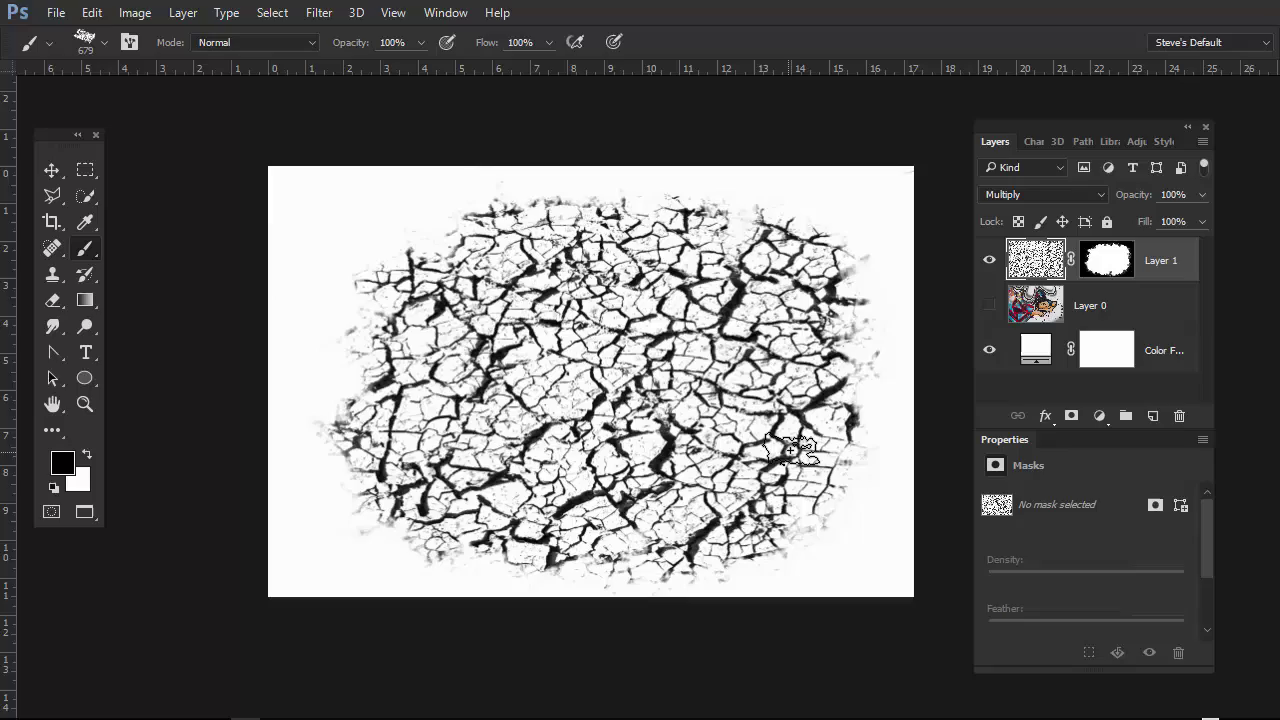
- Shrink the brush to 132 px, undo the dark blotch, and target Layer 1's mask
{"action": "scroll", "coordinate": [790, 452], "scroll_direction": "up", "scroll_amount": 3}
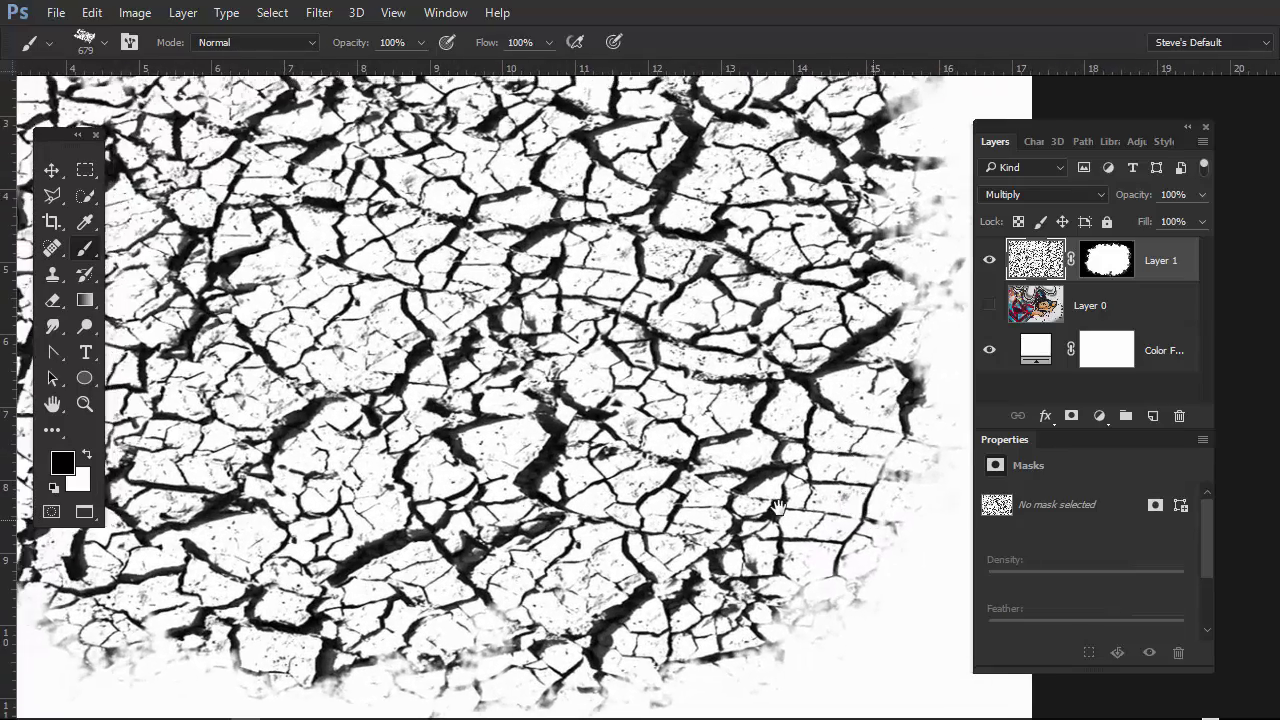
{"action": "left_click_drag", "start_coordinate": [778, 505], "coordinate": [594, 473]}
{"action": "mouse_move", "coordinate": [757, 429]}
{"action": "left_mouse_down"}
{"action": "mouse_move", "coordinate": [665, 437]}
{"action": "mouse_move", "coordinate": [711, 437]}
{"action": "mouse_move", "coordinate": [690, 437]}
{"action": "left_mouse_up"}
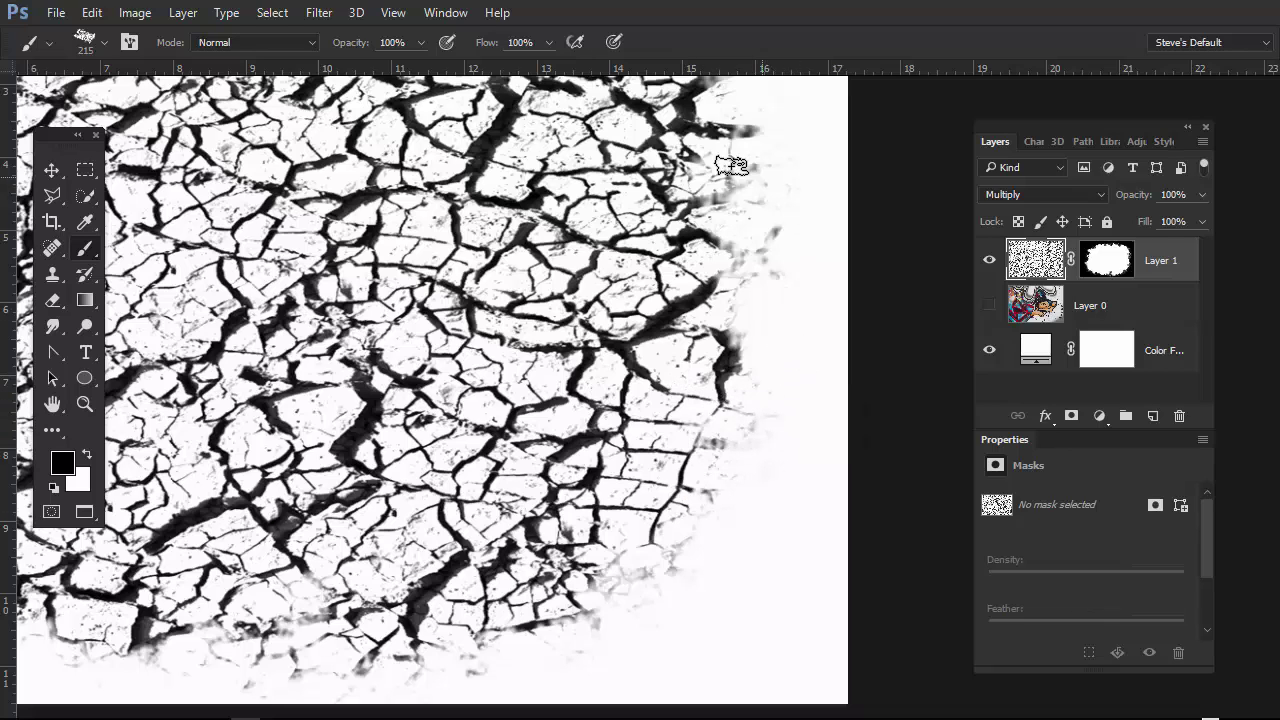
{"action": "mouse_move", "coordinate": [708, 466]}
{"action": "left_mouse_down"}
{"action": "mouse_move", "coordinate": [690, 470]}
{"action": "mouse_move", "coordinate": [730, 484]}
{"action": "left_mouse_up"}
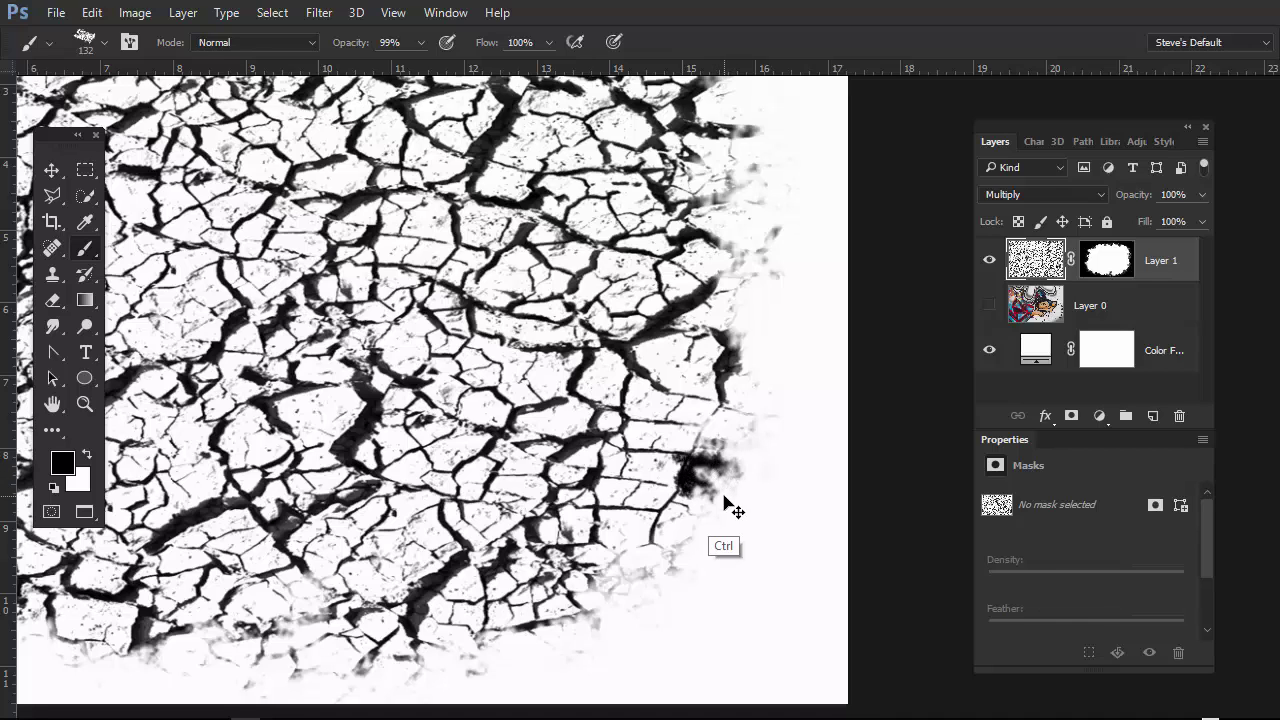
{"action": "key", "text": "ctrl+z"}
{"action": "key", "text": "x"}
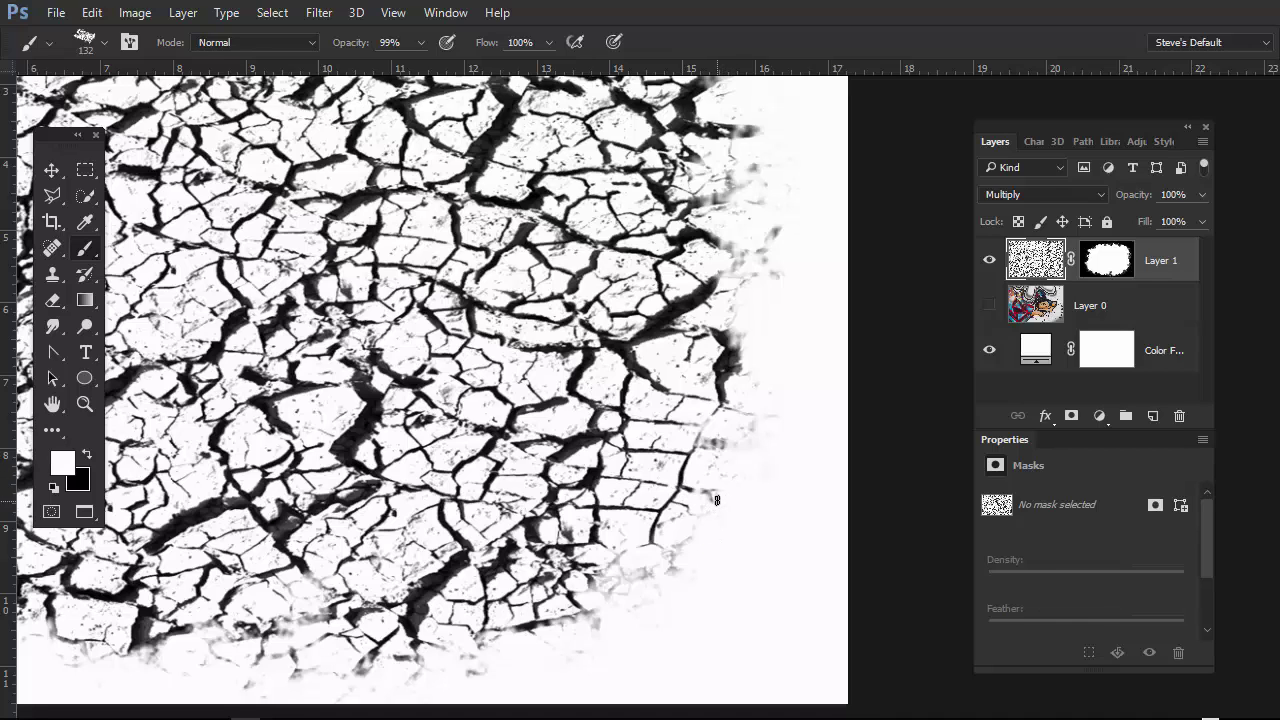
{"action": "left_click", "coordinate": [1105, 261]}
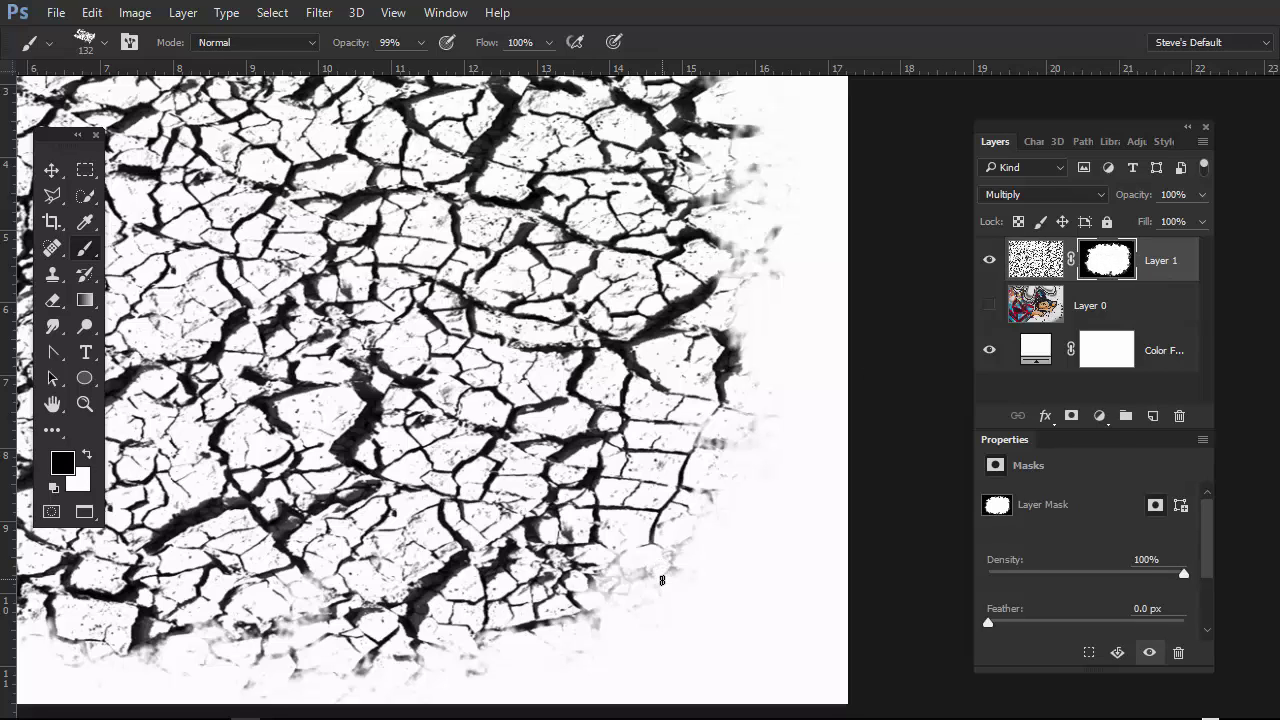
- Mask out the faint cracks along the texture's bottom and right edges
{"action": "mouse_move", "coordinate": [681, 591]}
{"action": "left_mouse_down"}
{"action": "mouse_move", "coordinate": [625, 530]}
{"action": "mouse_move", "coordinate": [584, 531]}
{"action": "mouse_move", "coordinate": [606, 531]}
{"action": "mouse_move", "coordinate": [661, 595]}
{"action": "mouse_move", "coordinate": [741, 564]}
{"action": "left_mouse_up"}
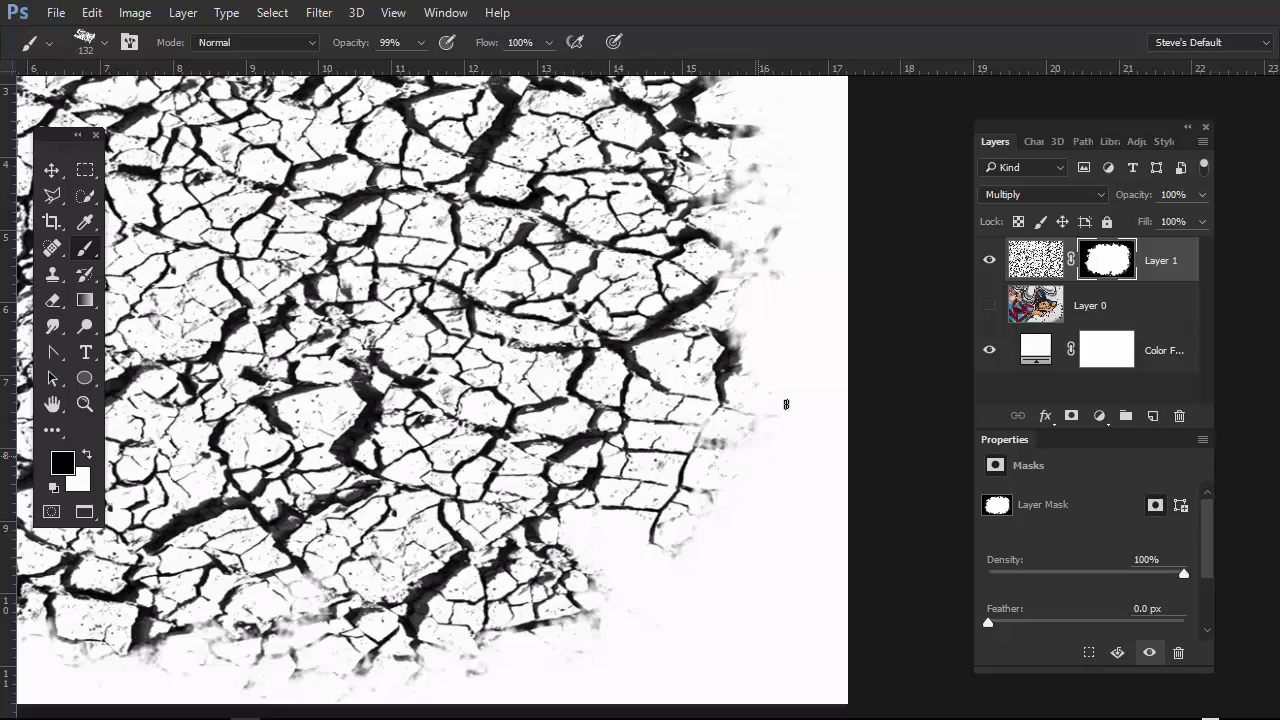
{"action": "mouse_move", "coordinate": [786, 404]}
{"action": "left_mouse_down"}
{"action": "mouse_move", "coordinate": [695, 432]}
{"action": "mouse_move", "coordinate": [706, 444]}
{"action": "mouse_move", "coordinate": [656, 414]}
{"action": "mouse_move", "coordinate": [636, 435]}
{"action": "mouse_move", "coordinate": [718, 457]}
{"action": "mouse_move", "coordinate": [697, 523]}
{"action": "mouse_move", "coordinate": [766, 528]}
{"action": "left_mouse_up"}
{"action": "mouse_move", "coordinate": [400, 612]}
{"action": "left_mouse_down"}
{"action": "mouse_move", "coordinate": [452, 617]}
{"action": "mouse_move", "coordinate": [428, 666]}
{"action": "mouse_move", "coordinate": [436, 639]}
{"action": "mouse_move", "coordinate": [464, 621]}
{"action": "mouse_move", "coordinate": [380, 638]}
{"action": "mouse_move", "coordinate": [369, 617]}
{"action": "mouse_move", "coordinate": [392, 576]}
{"action": "mouse_move", "coordinate": [336, 640]}
{"action": "left_mouse_up"}
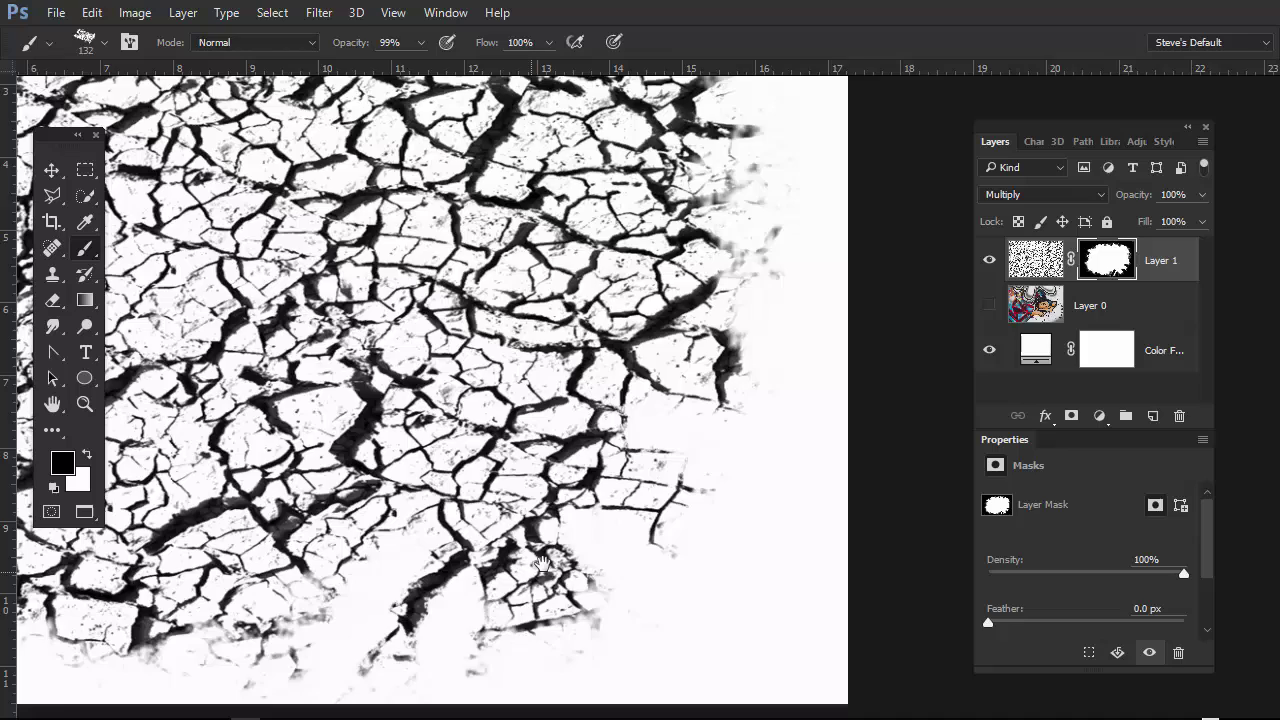
- Zoom out and mask away cracks at the lower-left, top-right, top, upper-left and left edges
{"action": "scroll", "coordinate": [545, 588], "scroll_direction": "down", "scroll_amount": 3}
{"action": "left_click_drag", "start_coordinate": [562, 588], "coordinate": [617, 546]}
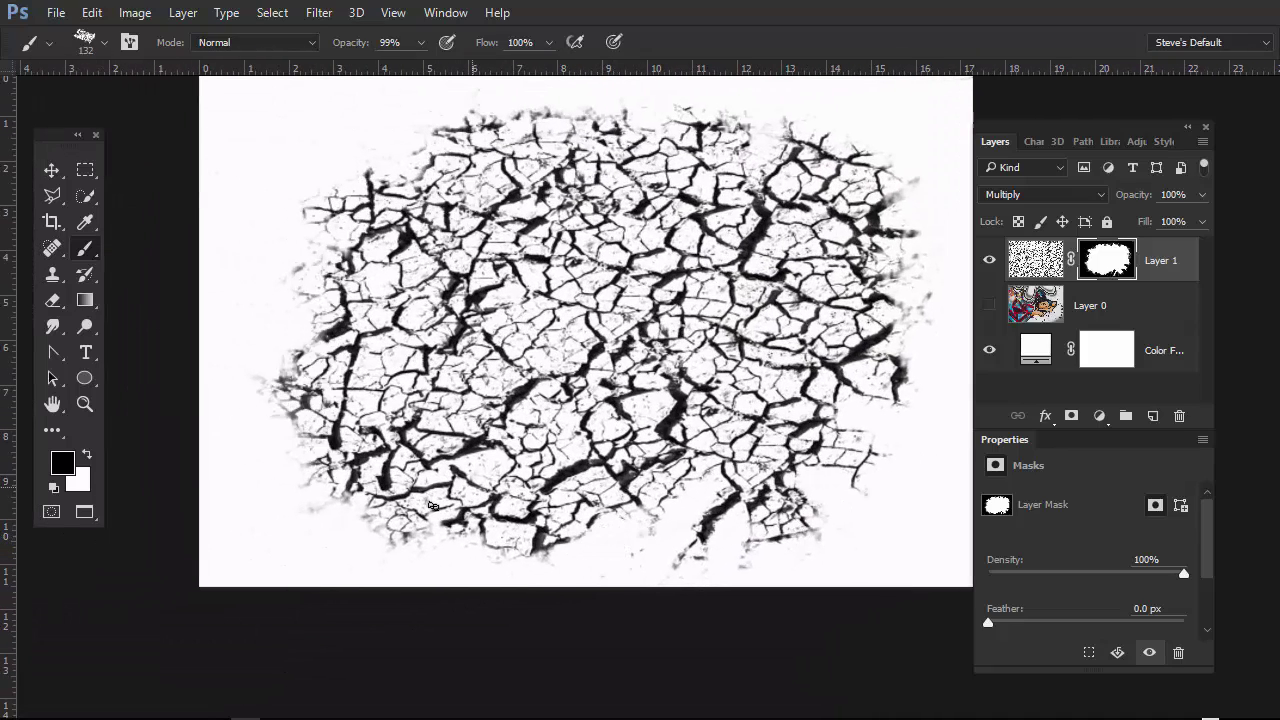
{"action": "mouse_move", "coordinate": [418, 518]}
{"action": "left_mouse_down"}
{"action": "mouse_move", "coordinate": [388, 524]}
{"action": "mouse_move", "coordinate": [420, 545]}
{"action": "mouse_move", "coordinate": [460, 530]}
{"action": "left_mouse_up"}
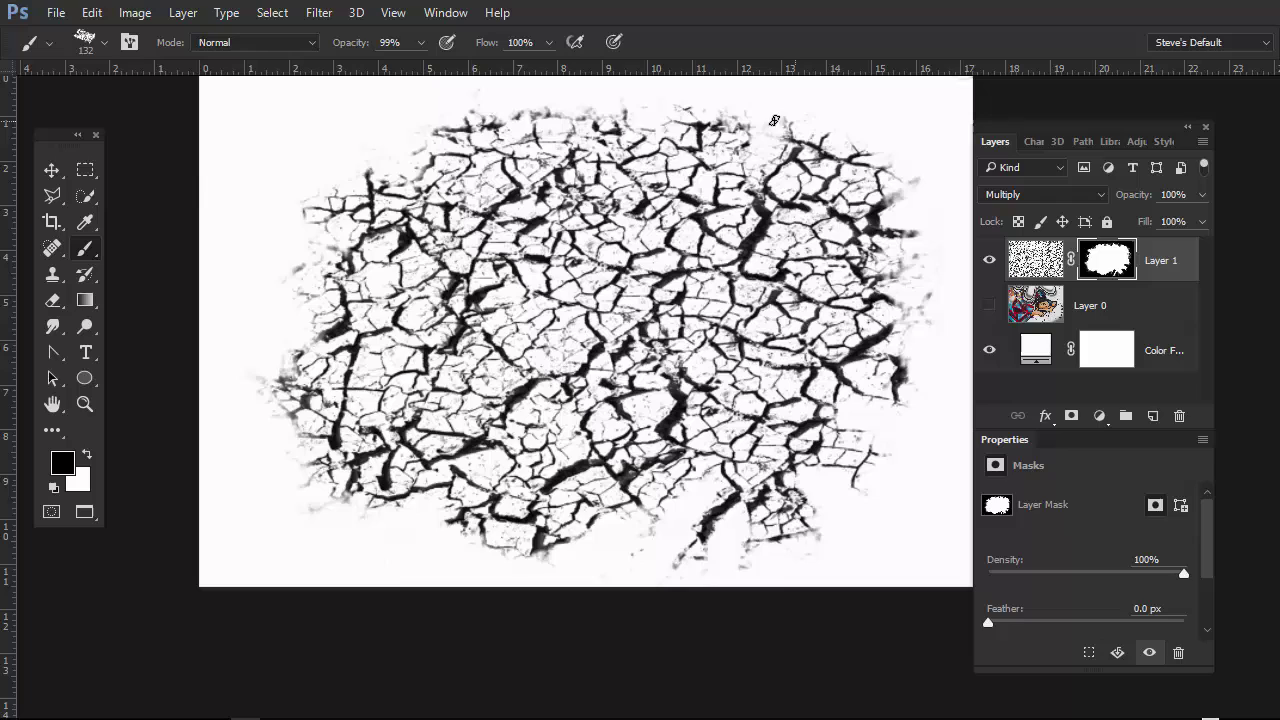
{"action": "mouse_move", "coordinate": [729, 109]}
{"action": "left_mouse_down"}
{"action": "mouse_move", "coordinate": [712, 140]}
{"action": "mouse_move", "coordinate": [748, 132]}
{"action": "left_mouse_up"}
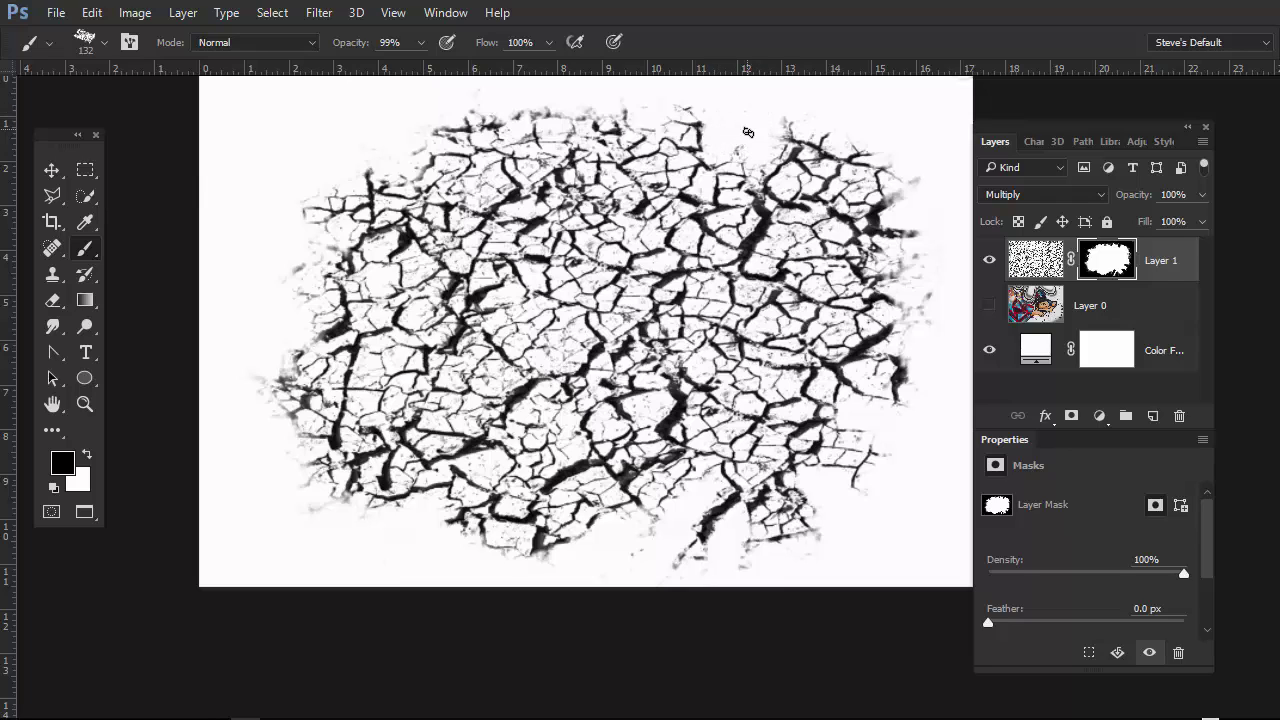
{"action": "mouse_move", "coordinate": [535, 115]}
{"action": "left_mouse_down"}
{"action": "mouse_move", "coordinate": [569, 114]}
{"action": "mouse_move", "coordinate": [578, 136]}
{"action": "mouse_move", "coordinate": [561, 144]}
{"action": "mouse_move", "coordinate": [540, 118]}
{"action": "left_mouse_up"}
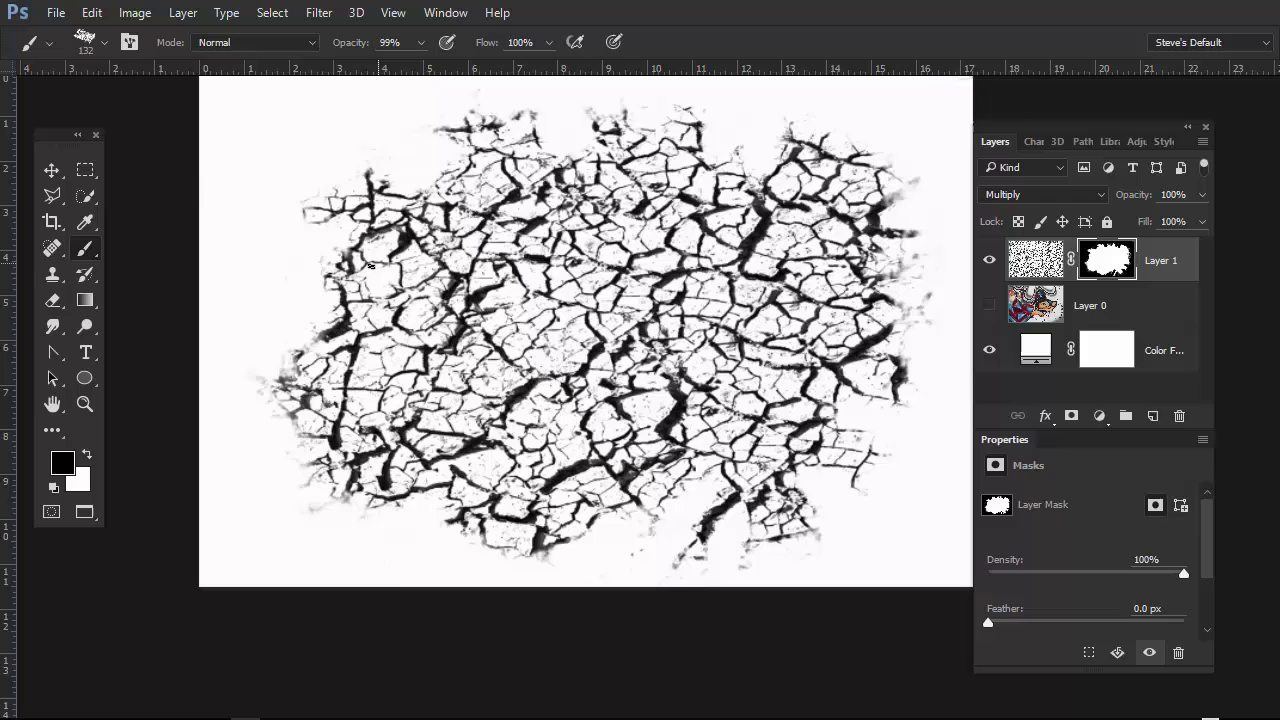
{"action": "left_click_drag", "start_coordinate": [370, 265], "coordinate": [323, 278]}
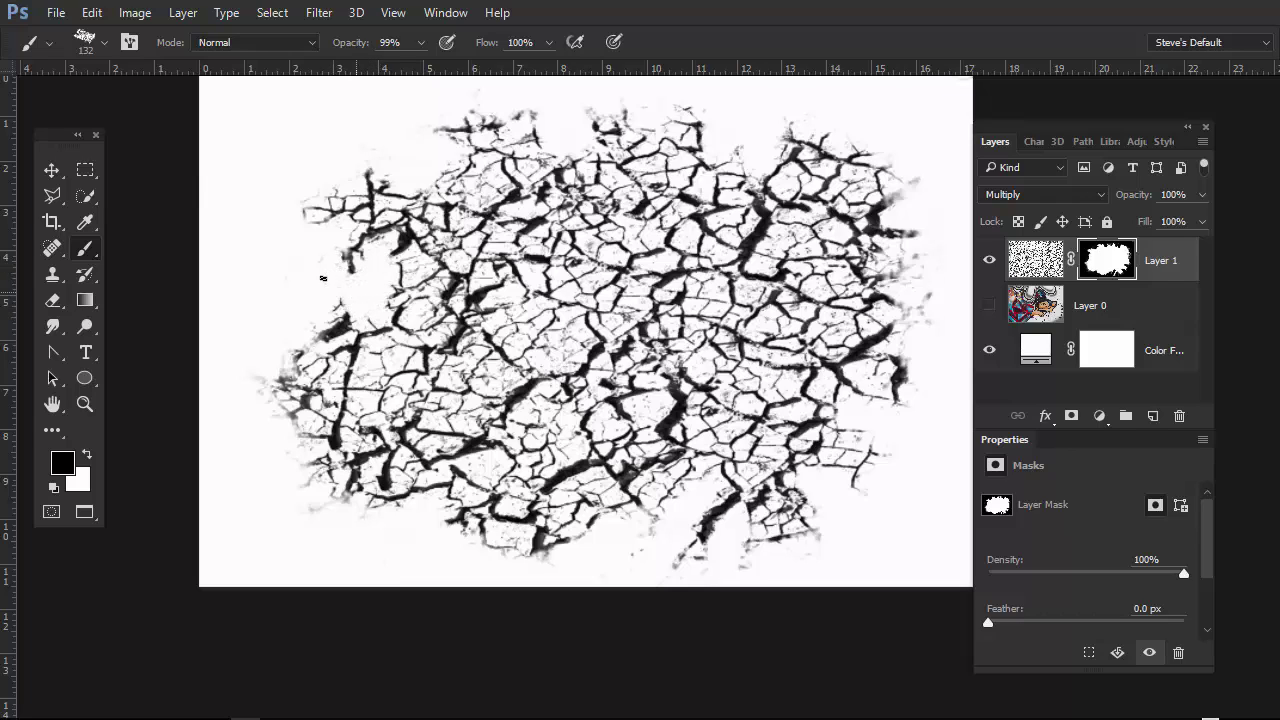
{"action": "mouse_move", "coordinate": [288, 454]}
{"action": "left_mouse_down"}
{"action": "mouse_move", "coordinate": [325, 405]}
{"action": "mouse_move", "coordinate": [350, 442]}
{"action": "mouse_move", "coordinate": [326, 472]}
{"action": "mouse_move", "coordinate": [354, 445]}
{"action": "mouse_move", "coordinate": [361, 406]}
{"action": "mouse_move", "coordinate": [306, 497]}
{"action": "left_mouse_up"}
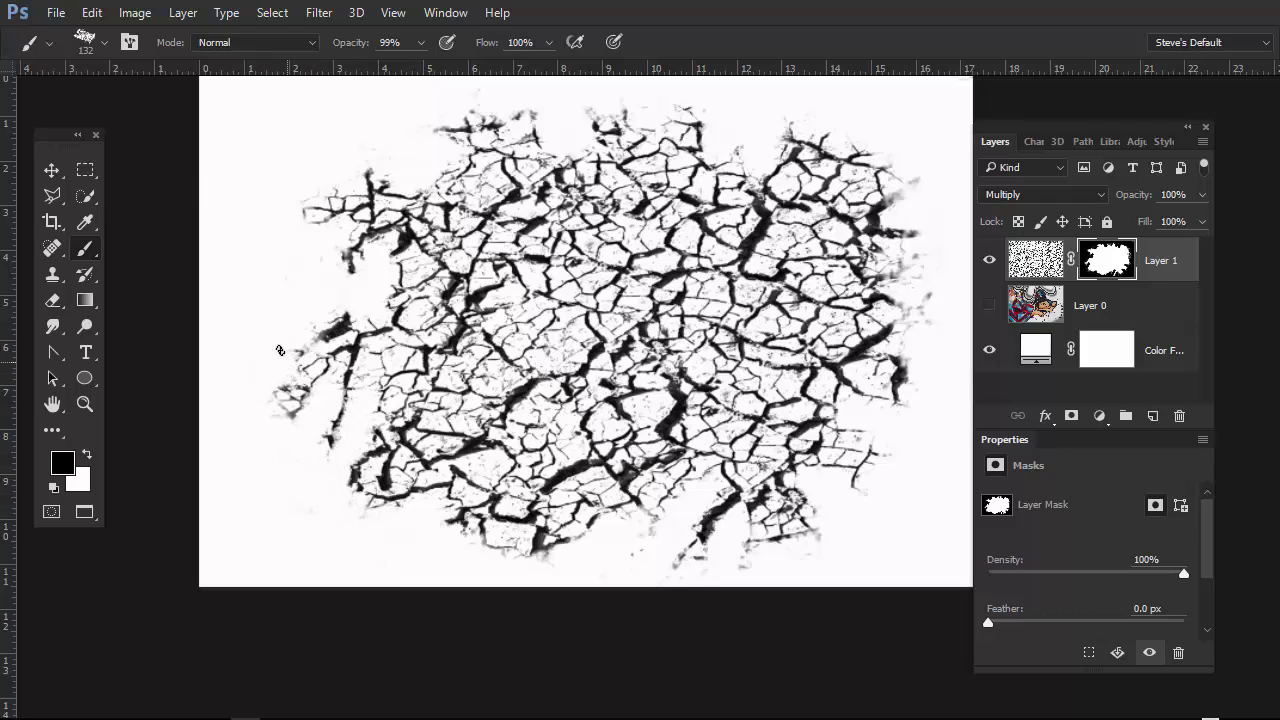
- Mask cracks along the right and upper-right edges and carve a gap at lower middle
{"action": "left_click_drag", "start_coordinate": [619, 533], "coordinate": [587, 491]}
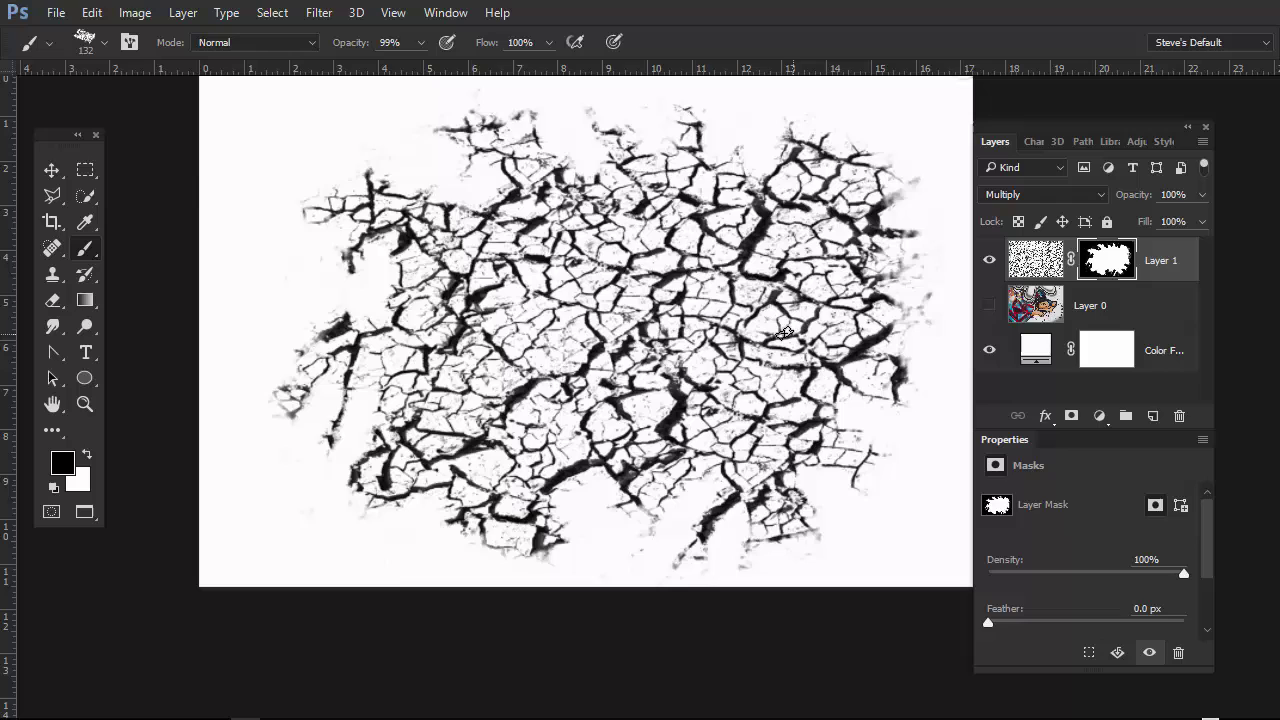
{"action": "mouse_move", "coordinate": [918, 283]}
{"action": "left_mouse_down"}
{"action": "mouse_move", "coordinate": [890, 287]}
{"action": "mouse_move", "coordinate": [920, 277]}
{"action": "mouse_move", "coordinate": [868, 255]}
{"action": "mouse_move", "coordinate": [886, 276]}
{"action": "left_mouse_up"}
{"action": "mouse_move", "coordinate": [909, 180]}
{"action": "left_mouse_down"}
{"action": "mouse_move", "coordinate": [852, 183]}
{"action": "mouse_move", "coordinate": [897, 147]}
{"action": "mouse_move", "coordinate": [886, 198]}
{"action": "left_mouse_up"}
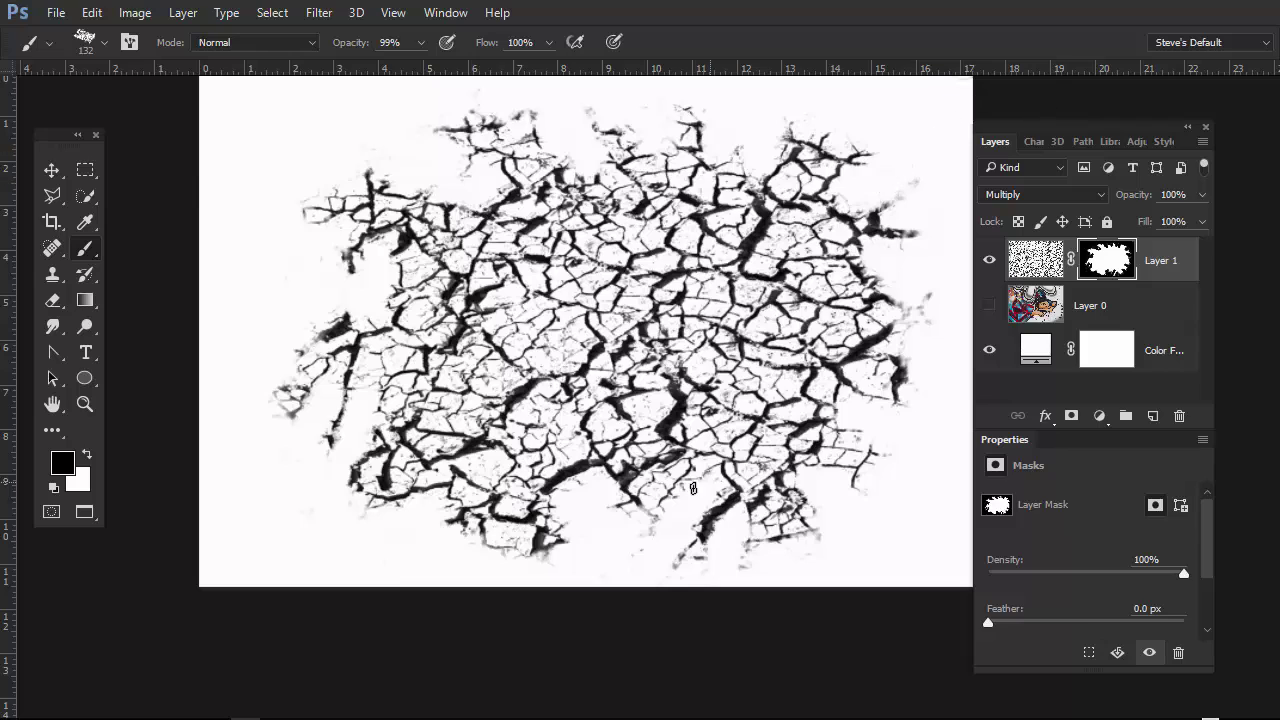
{"action": "mouse_move", "coordinate": [617, 488]}
{"action": "left_mouse_down"}
{"action": "mouse_move", "coordinate": [661, 388]}
{"action": "mouse_move", "coordinate": [637, 384]}
{"action": "mouse_move", "coordinate": [659, 358]}
{"action": "mouse_move", "coordinate": [641, 440]}
{"action": "mouse_move", "coordinate": [600, 518]}
{"action": "left_mouse_up"}
{"action": "mouse_move", "coordinate": [703, 402]}
{"action": "left_mouse_down"}
{"action": "mouse_move", "coordinate": [689, 470]}
{"action": "mouse_move", "coordinate": [698, 417]}
{"action": "mouse_move", "coordinate": [649, 540]}
{"action": "left_mouse_up"}
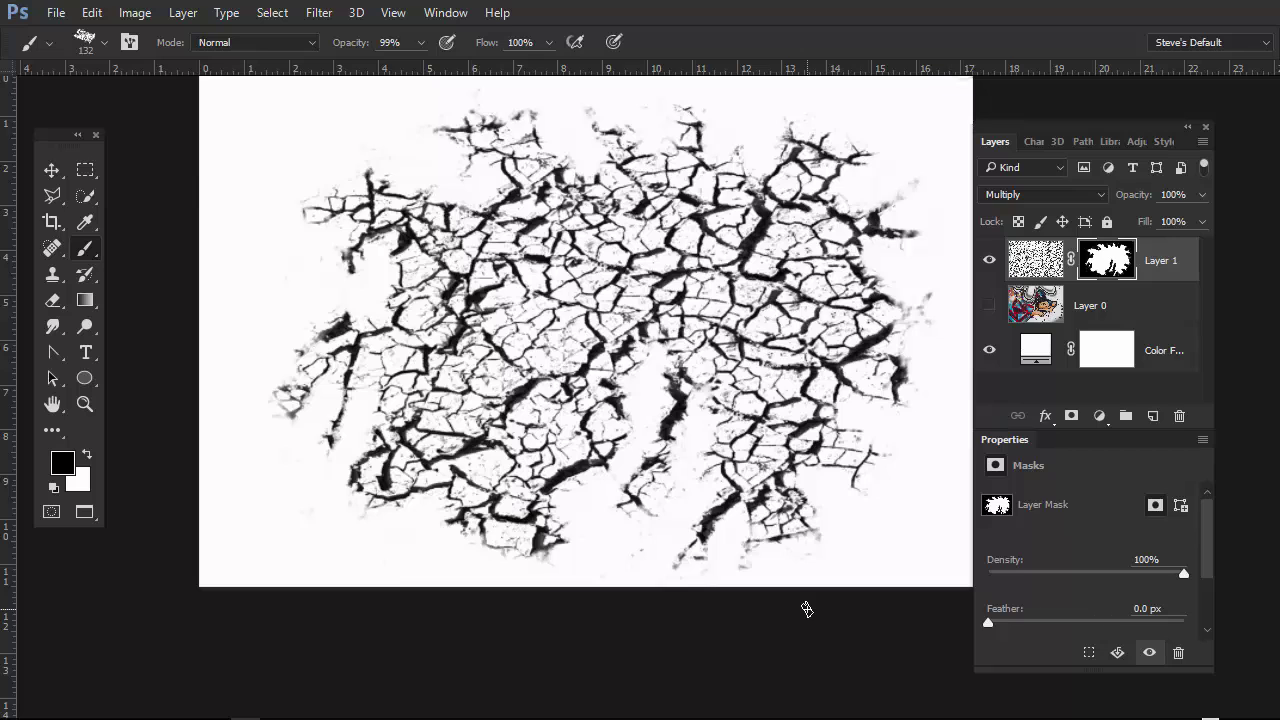
- Select all with Ctrl+A and target Layer 1's image thumbnail rather than its mask
{"action": "key", "text": "ctrl+a"}
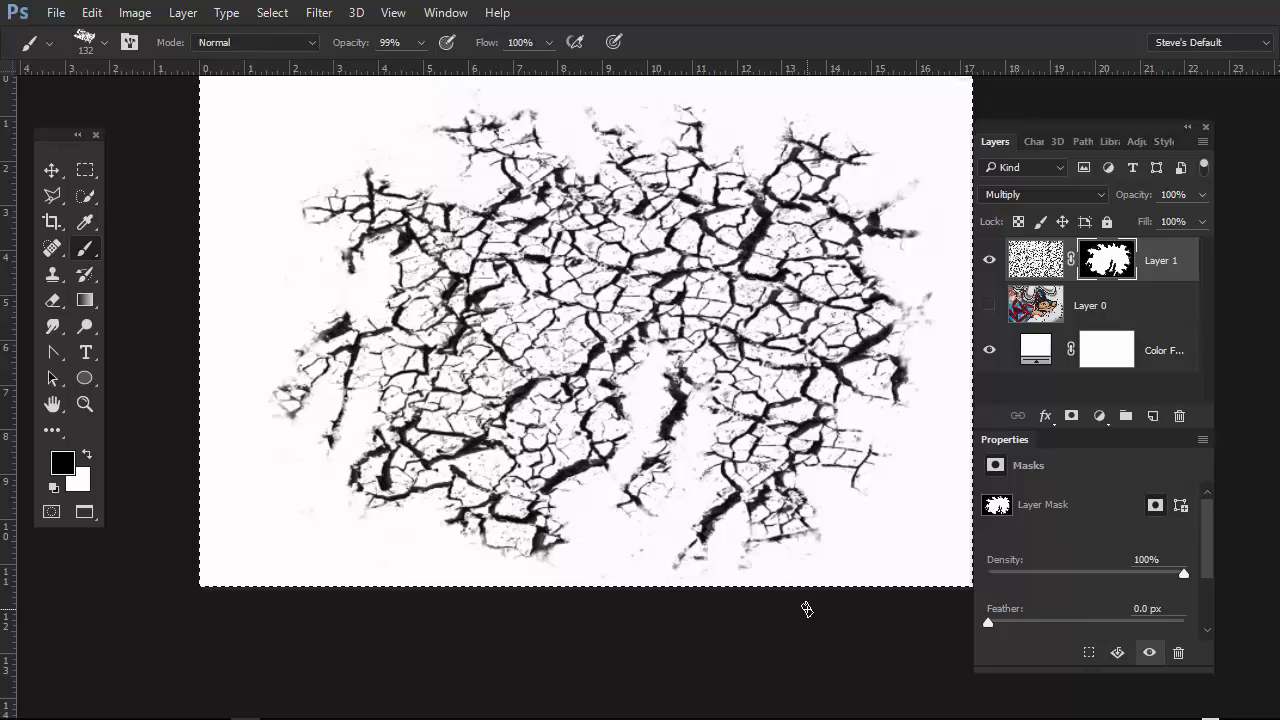
{"action": "left_click", "coordinate": [92, 12]}
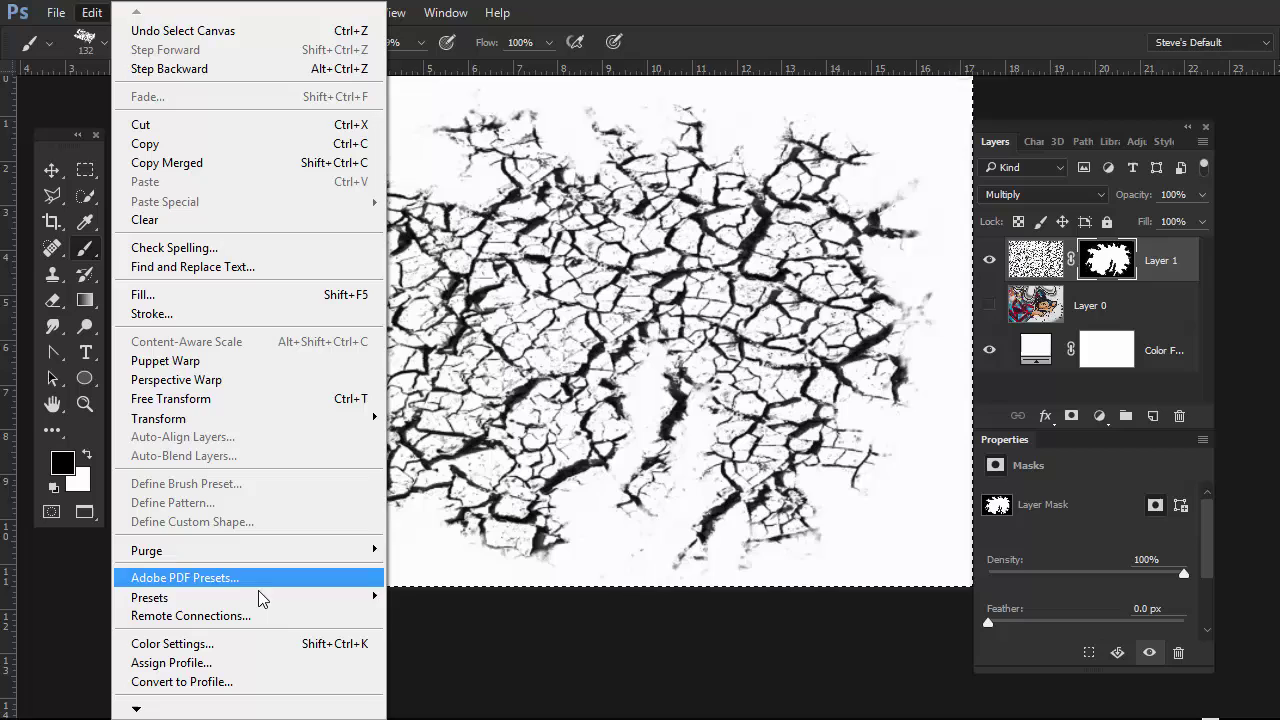
{"action": "left_click", "coordinate": [792, 68]}
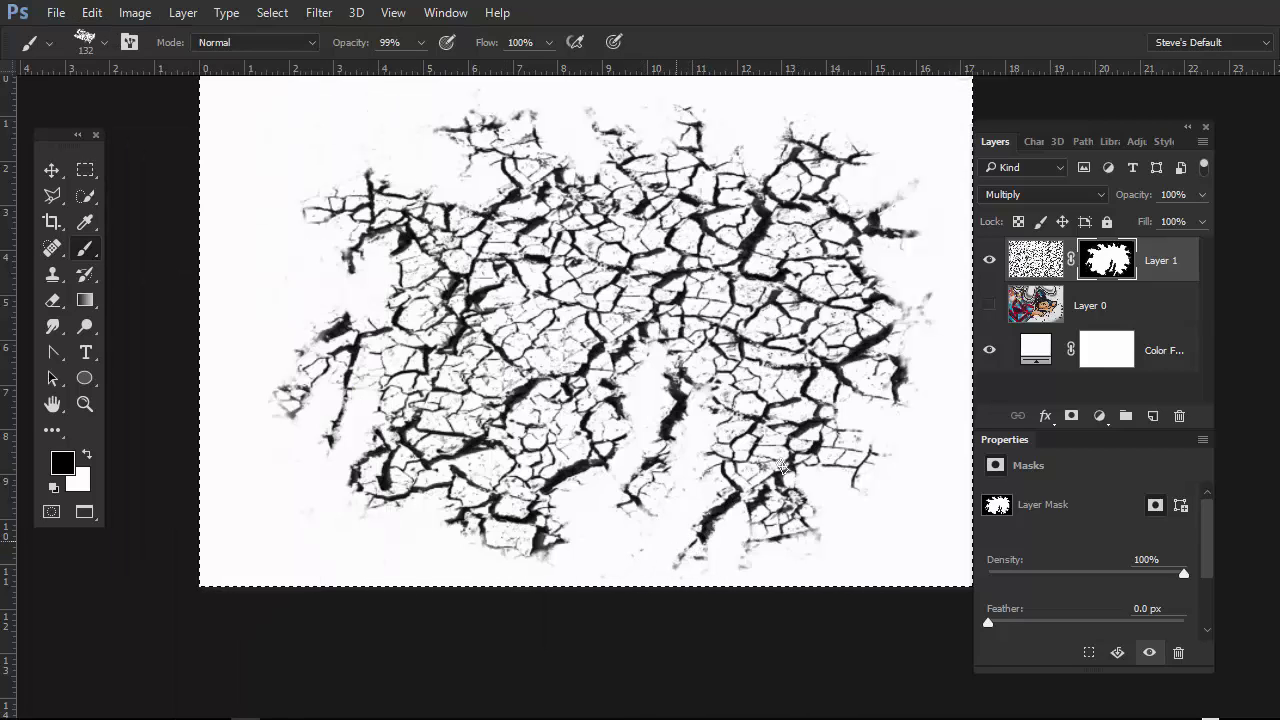
{"action": "left_click", "coordinate": [1036, 262]}
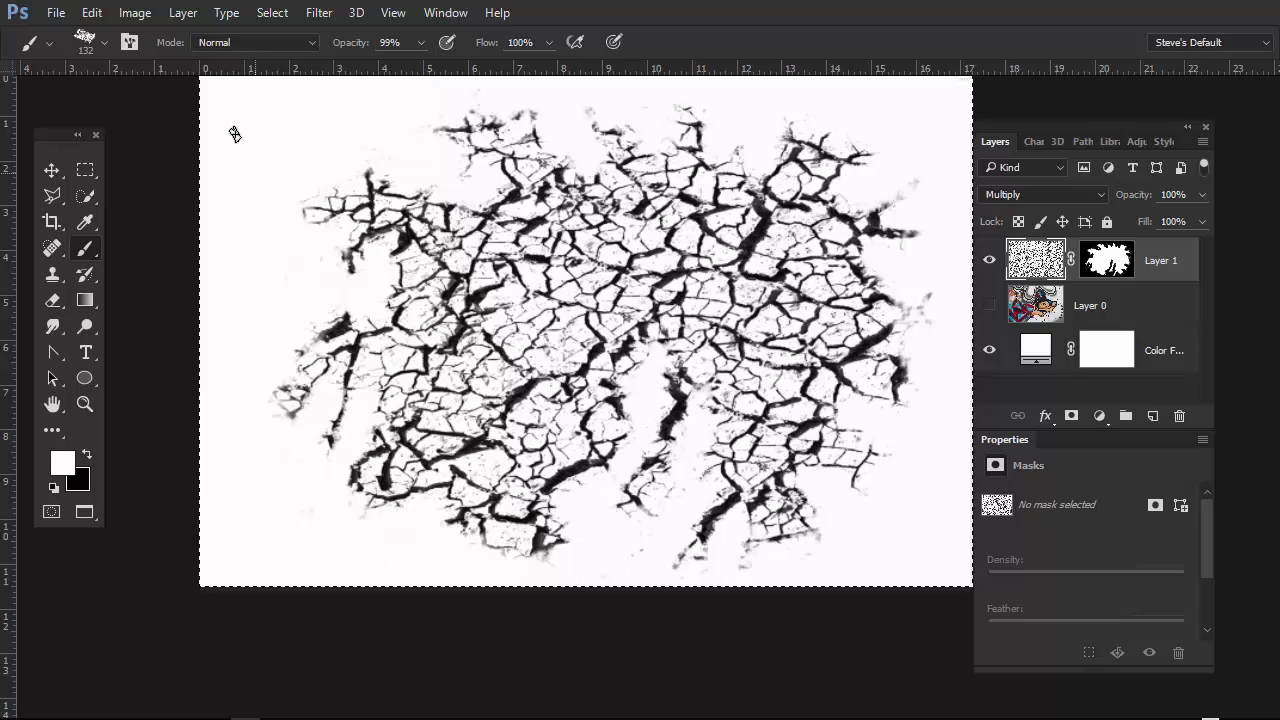
{"action": "left_click", "coordinate": [92, 12]}
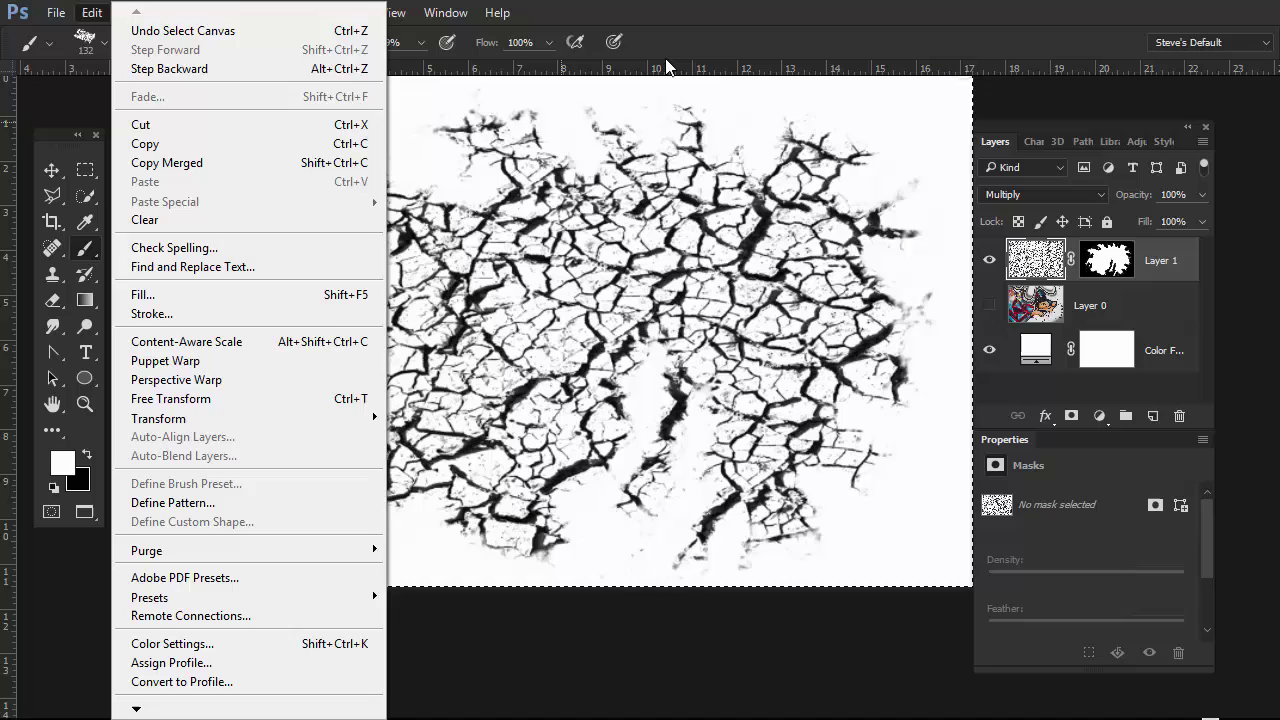
{"action": "left_click", "coordinate": [728, 40]}
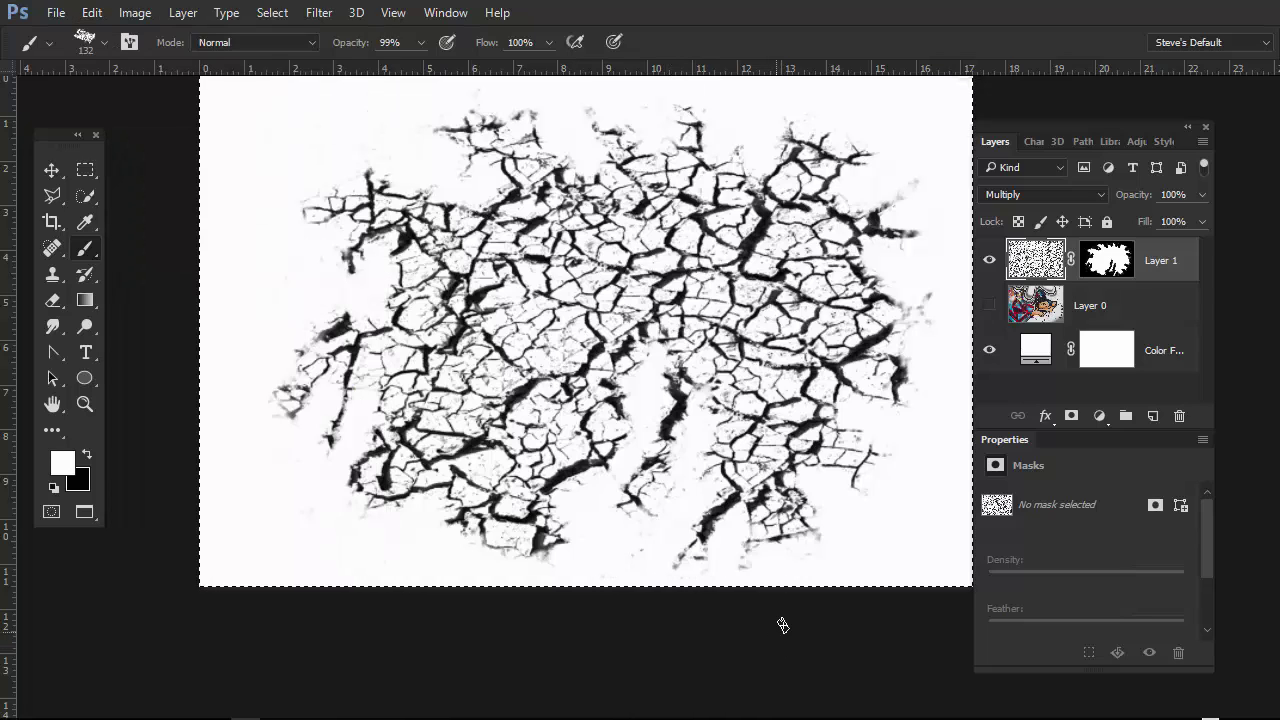
{"action": "left_click_drag", "start_coordinate": [787, 600], "coordinate": [755, 678]}
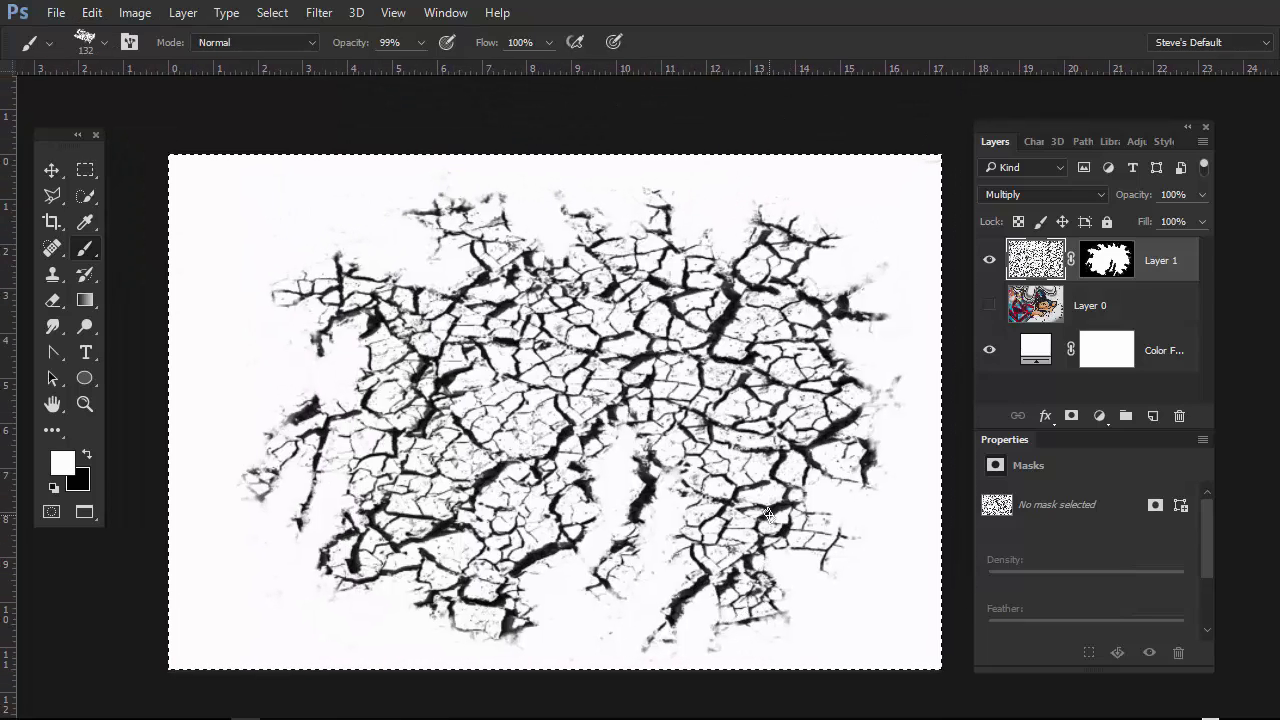
{"action": "left_click", "coordinate": [135, 12]}
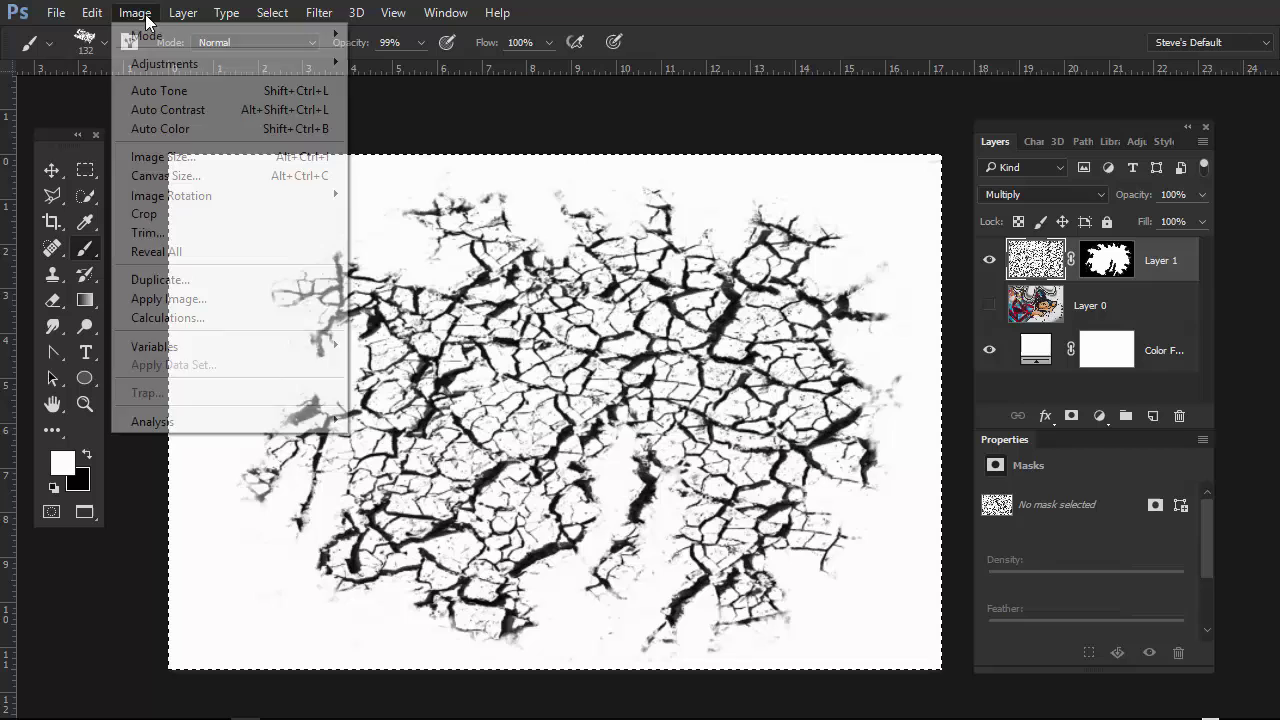
- Set Image Size width to 8 inches (2400 × 1600 px), then select the entire canvas
{"action": "left_click", "coordinate": [206, 161]}
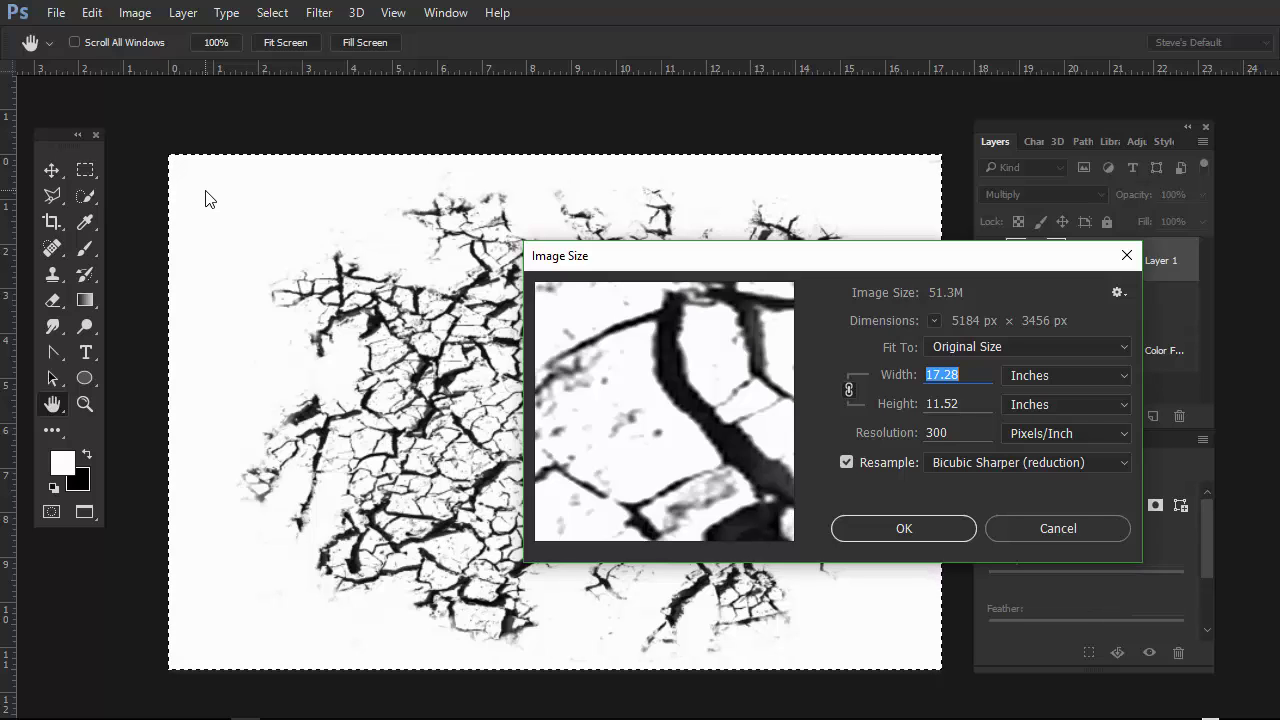
{"action": "type", "text": "8"}
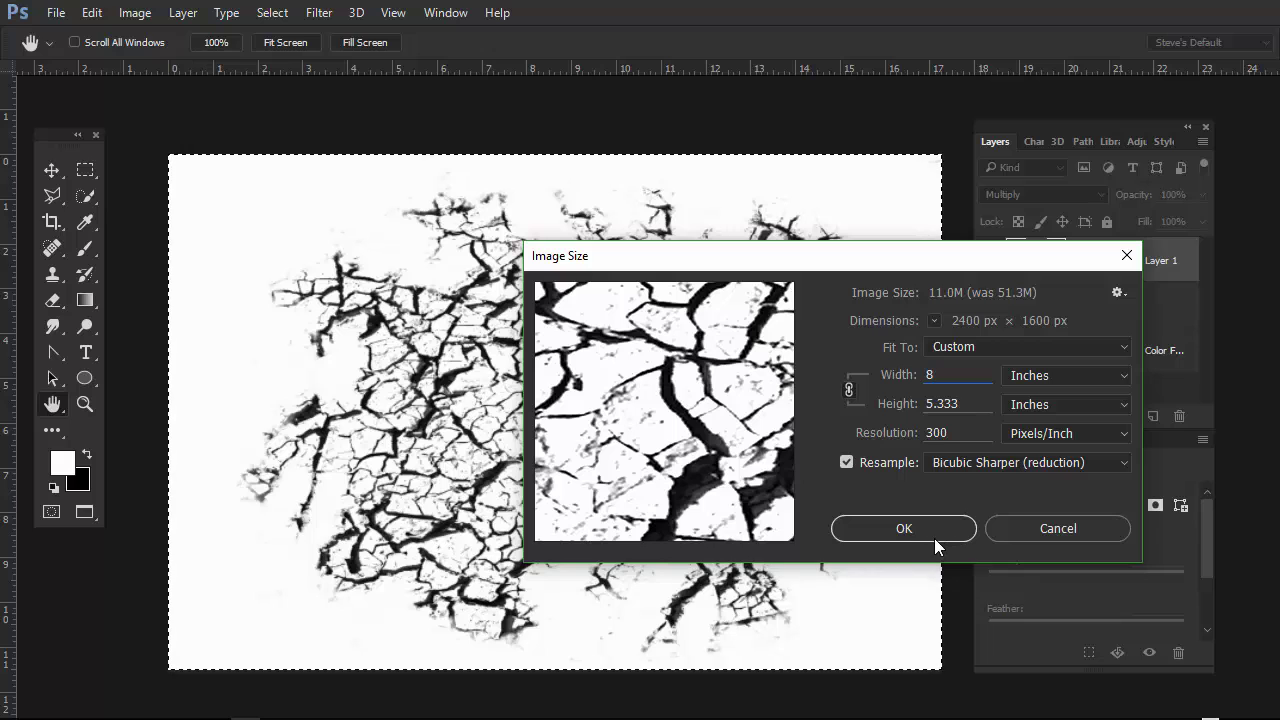
{"action": "left_click", "coordinate": [904, 529]}
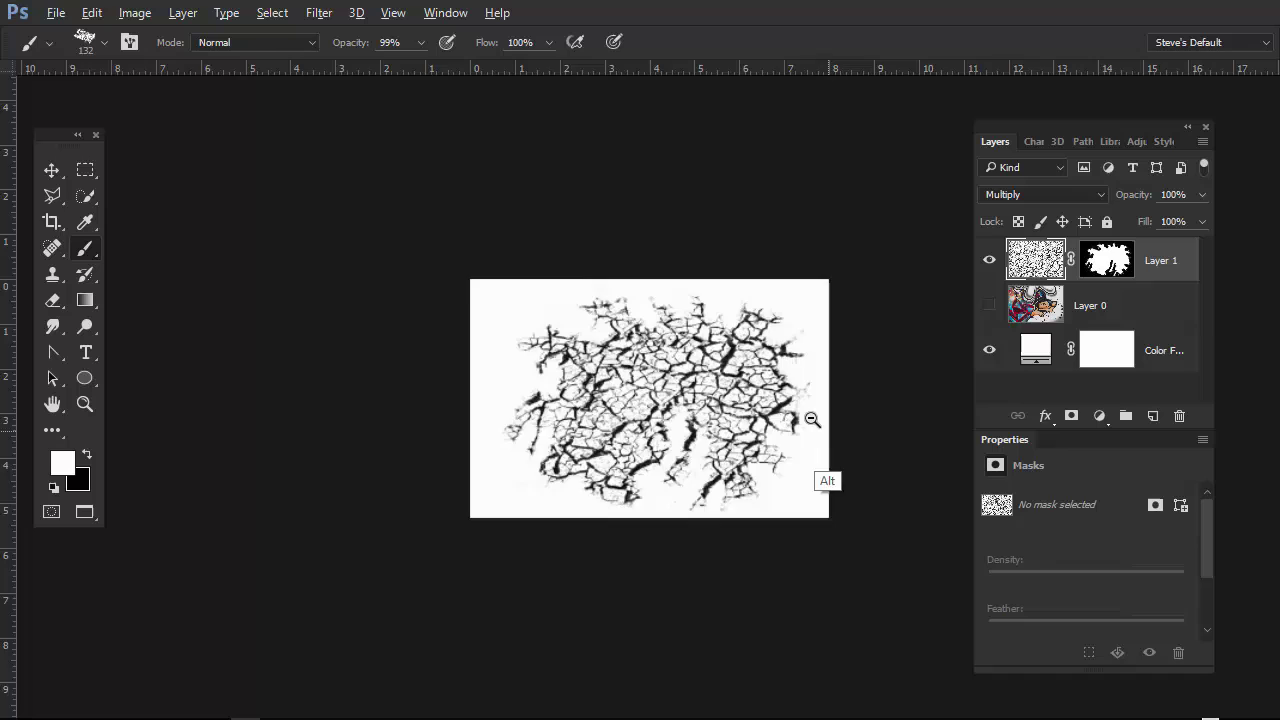
{"action": "scroll", "coordinate": [860, 422], "scroll_direction": "up", "scroll_amount": 3, "text": "alt"}
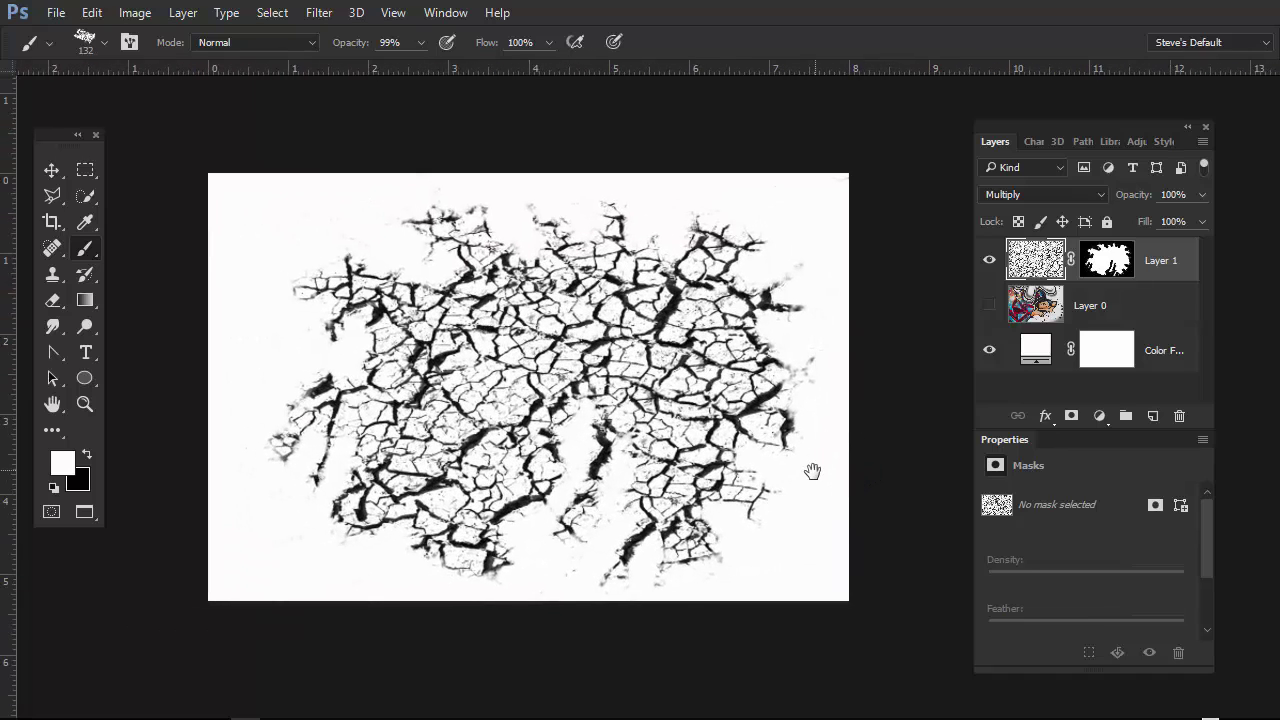
{"action": "left_click_drag", "start_coordinate": [814, 471], "coordinate": [869, 486]}
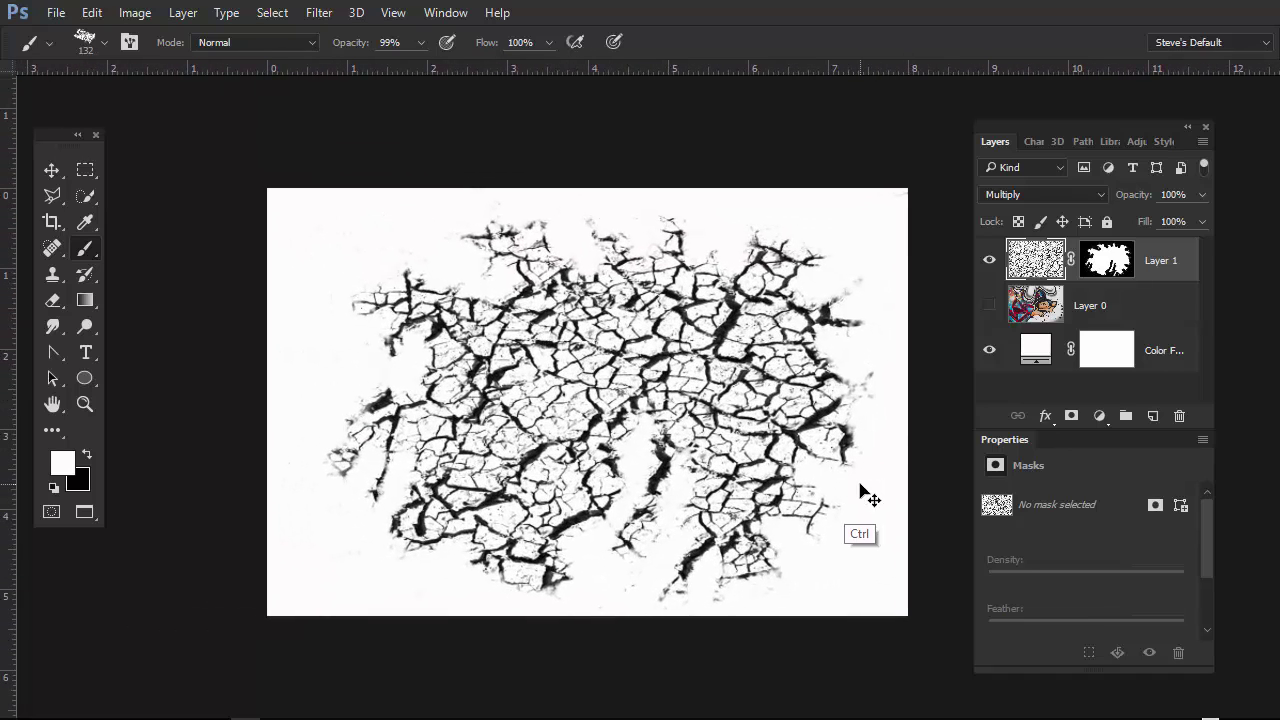
{"action": "key", "text": "ctrl+a"}
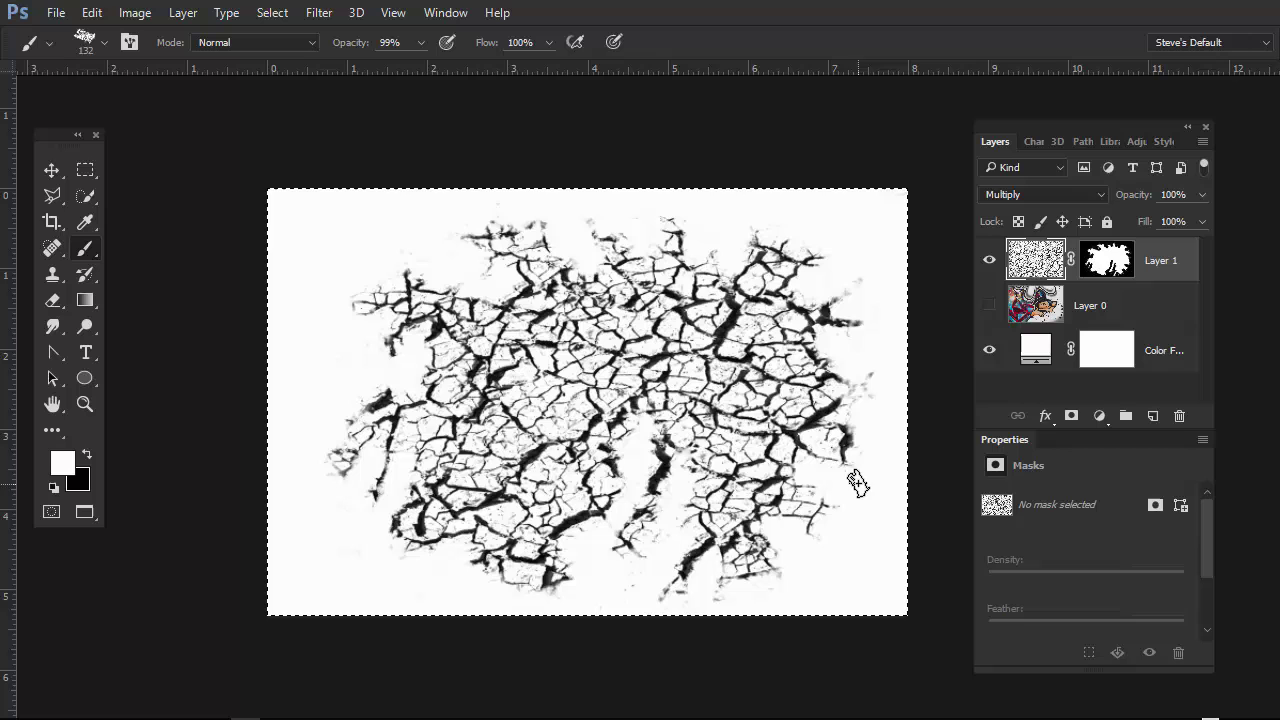
- Define a brush preset from the crack texture, keeping the name LAB-015.jpg
{"action": "left_click", "coordinate": [93, 13]}
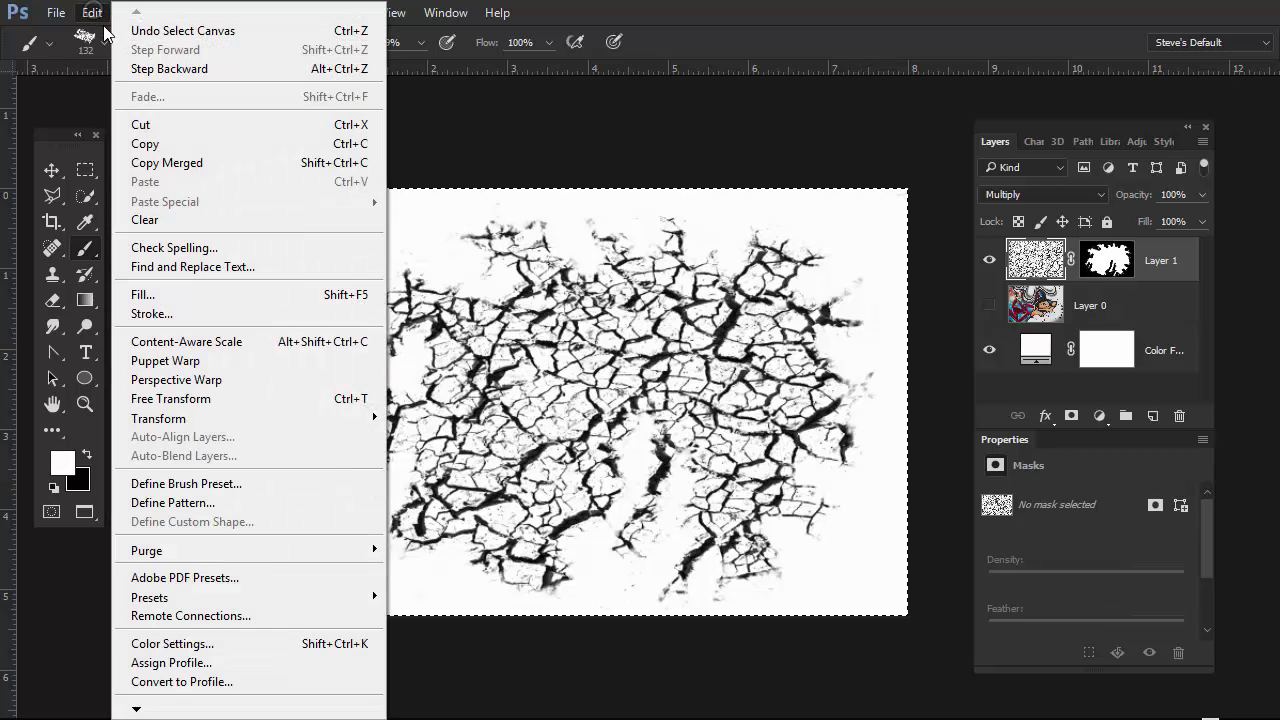
{"action": "left_click", "coordinate": [231, 482]}
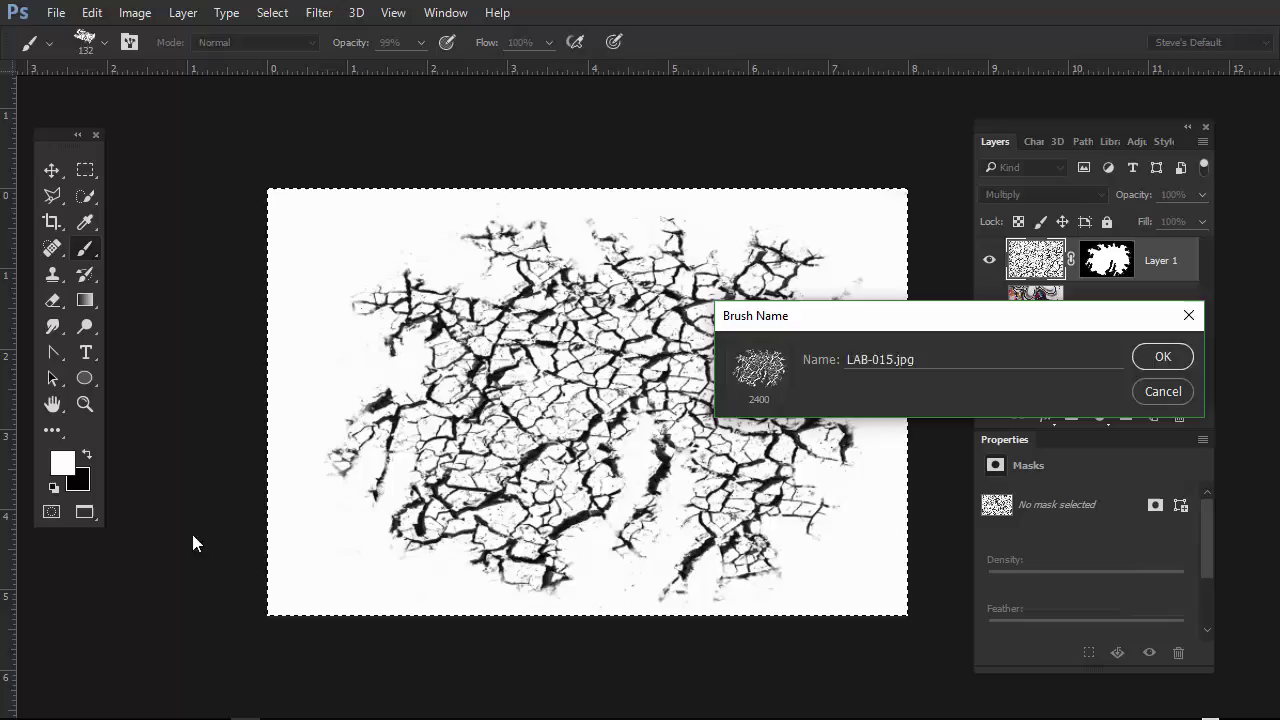
{"action": "left_click", "coordinate": [1173, 361]}
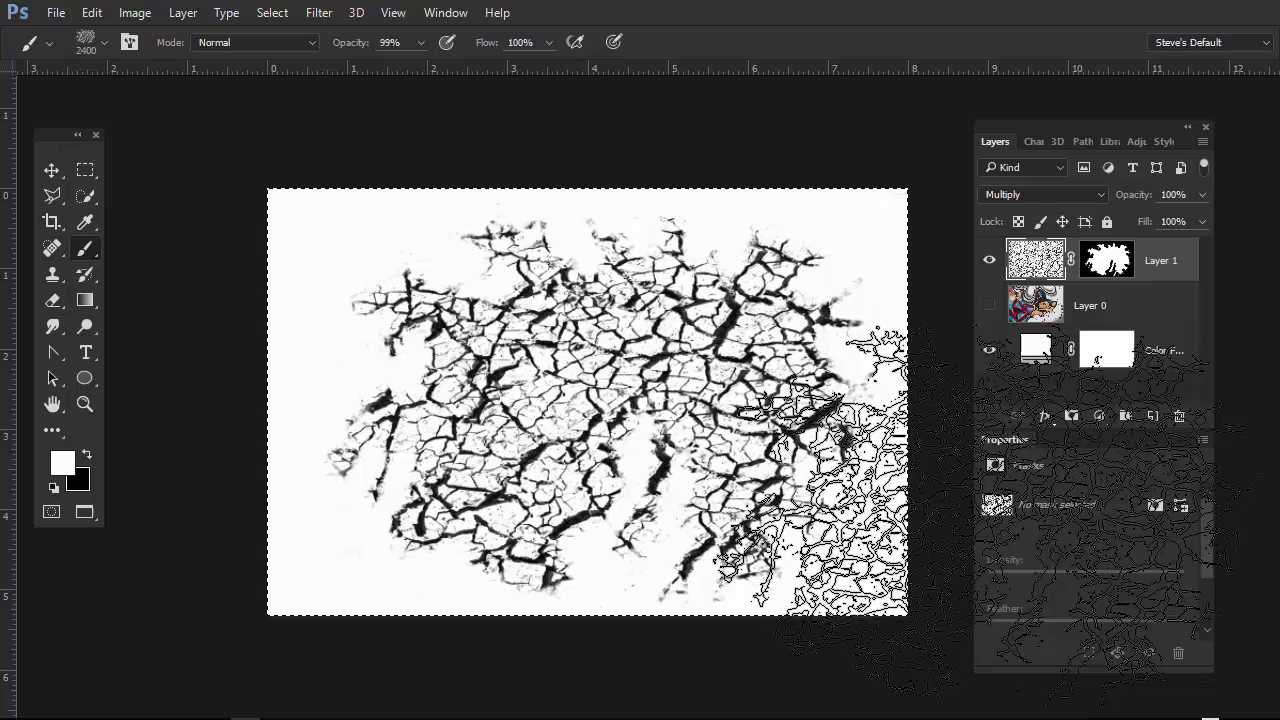
- Hide Layer 1, show graffiti Layer 0, add Layer 2 above it, and shrink the brush to 1067 px
{"action": "left_click", "coordinate": [989, 260]}
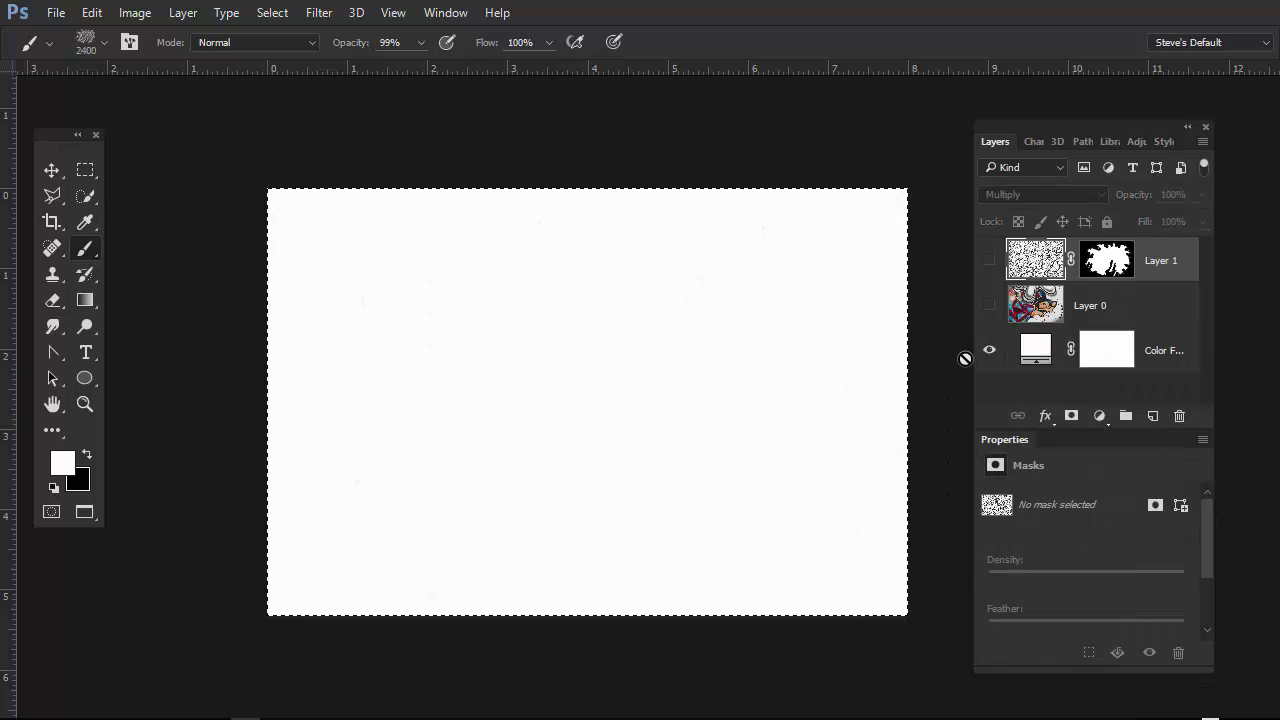
{"action": "left_click", "coordinate": [989, 305]}
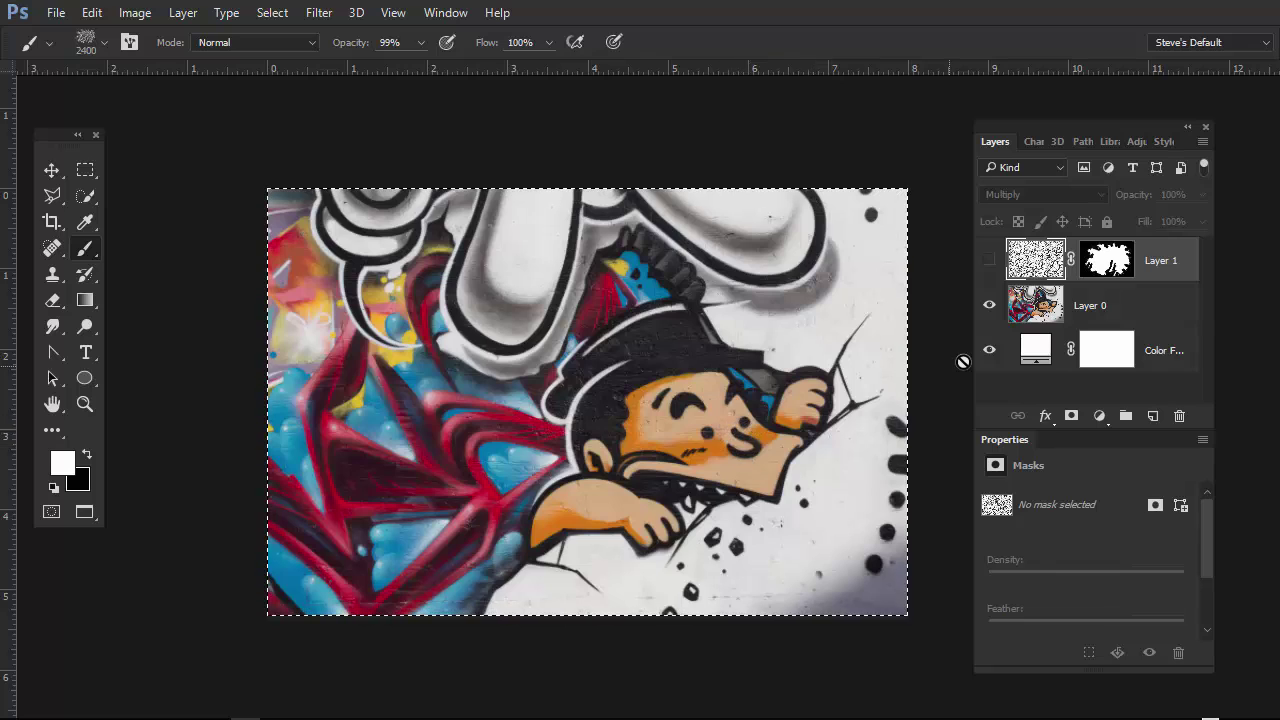
{"action": "left_click", "coordinate": [1095, 308]}
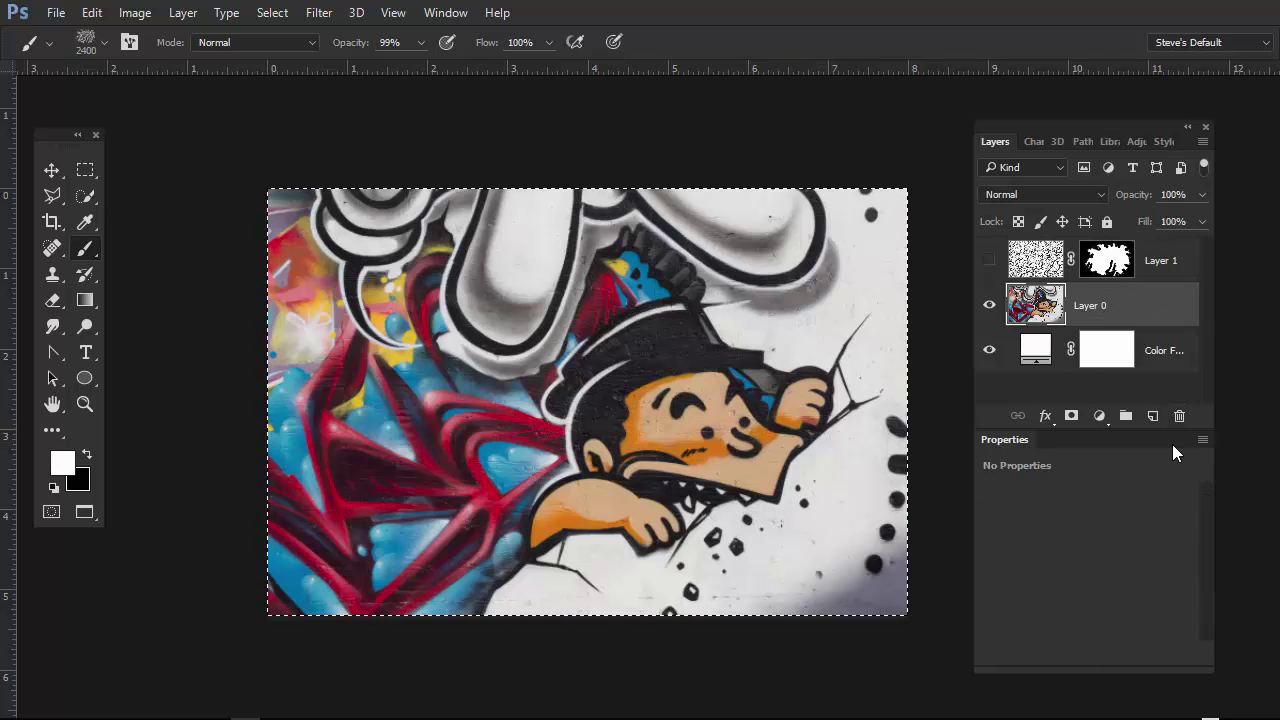
{"action": "left_click", "coordinate": [1152, 416]}
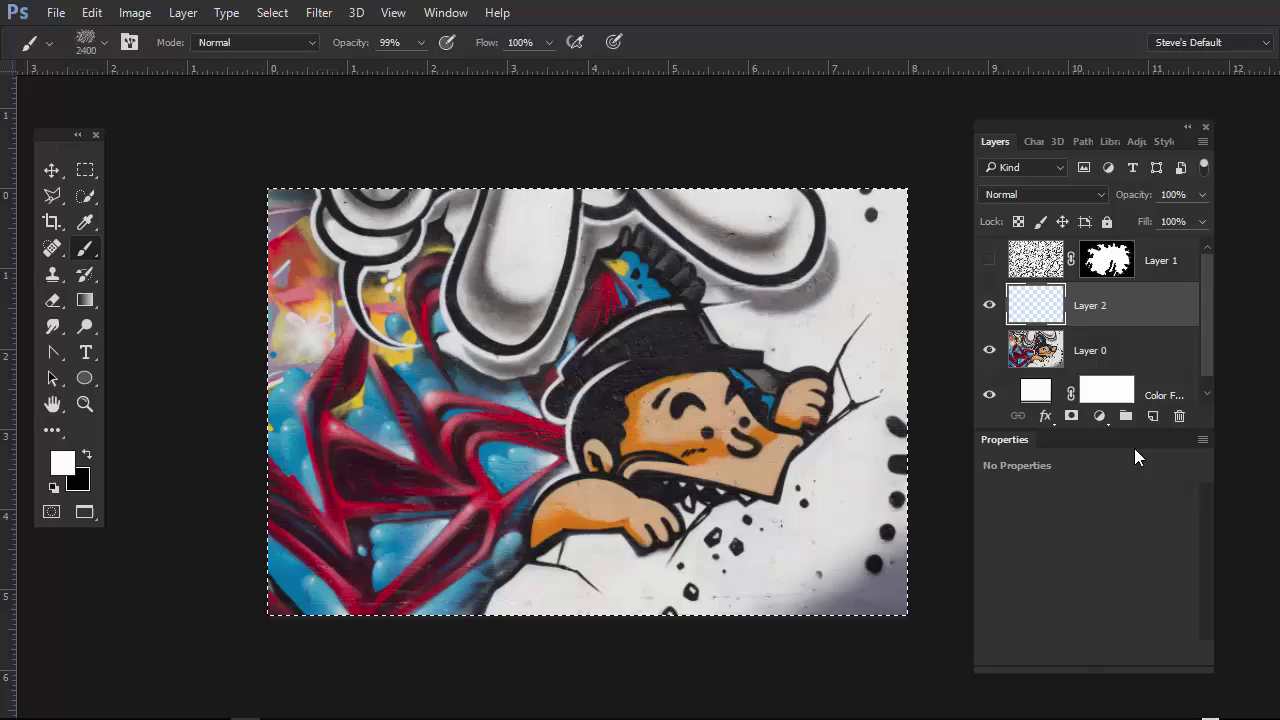
{"action": "left_click_drag", "start_coordinate": [722, 393], "coordinate": [540, 440]}
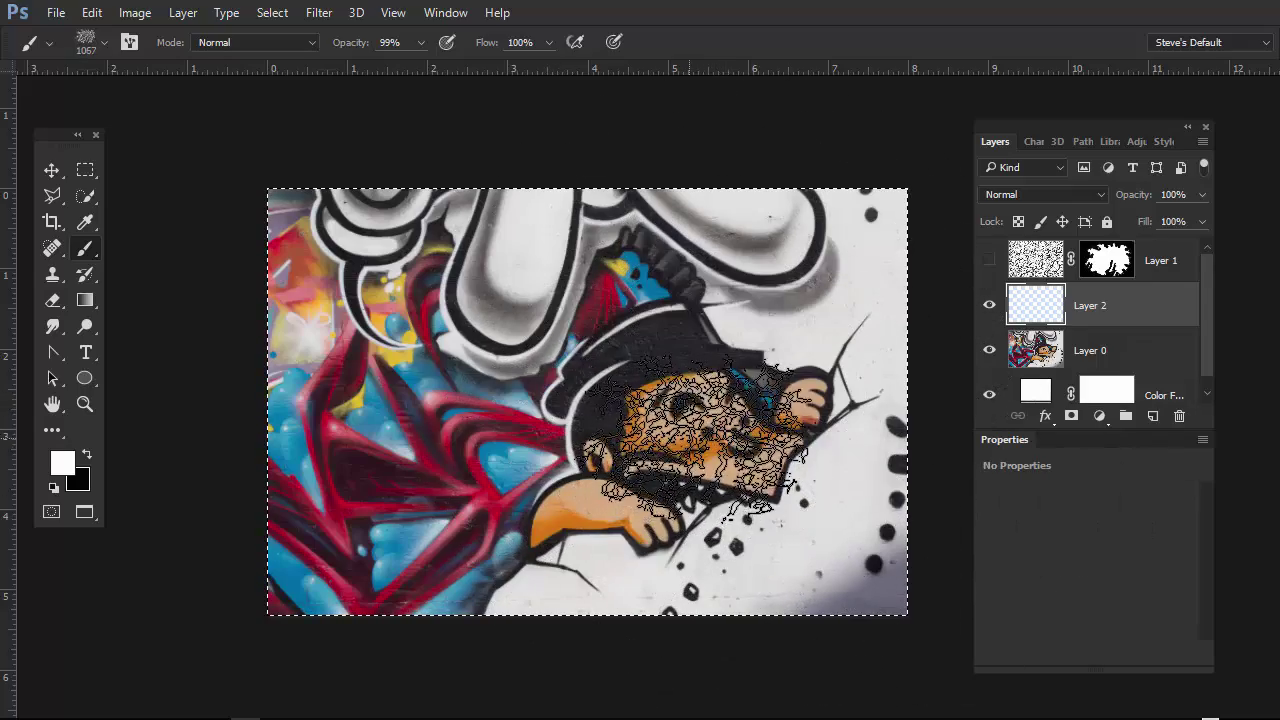
{"action": "left_click", "coordinate": [130, 42]}
- Enable Shape Dynamics and Brush Projection on the 1067 px crack brush and save it as a preset
{"action": "mouse_move", "coordinate": [308, 470]}
{"action": "left_mouse_down"}
{"action": "mouse_move", "coordinate": [445, 161]}
{"action": "mouse_move", "coordinate": [451, 137]}
{"action": "mouse_move", "coordinate": [426, 134]}
{"action": "left_mouse_up"}
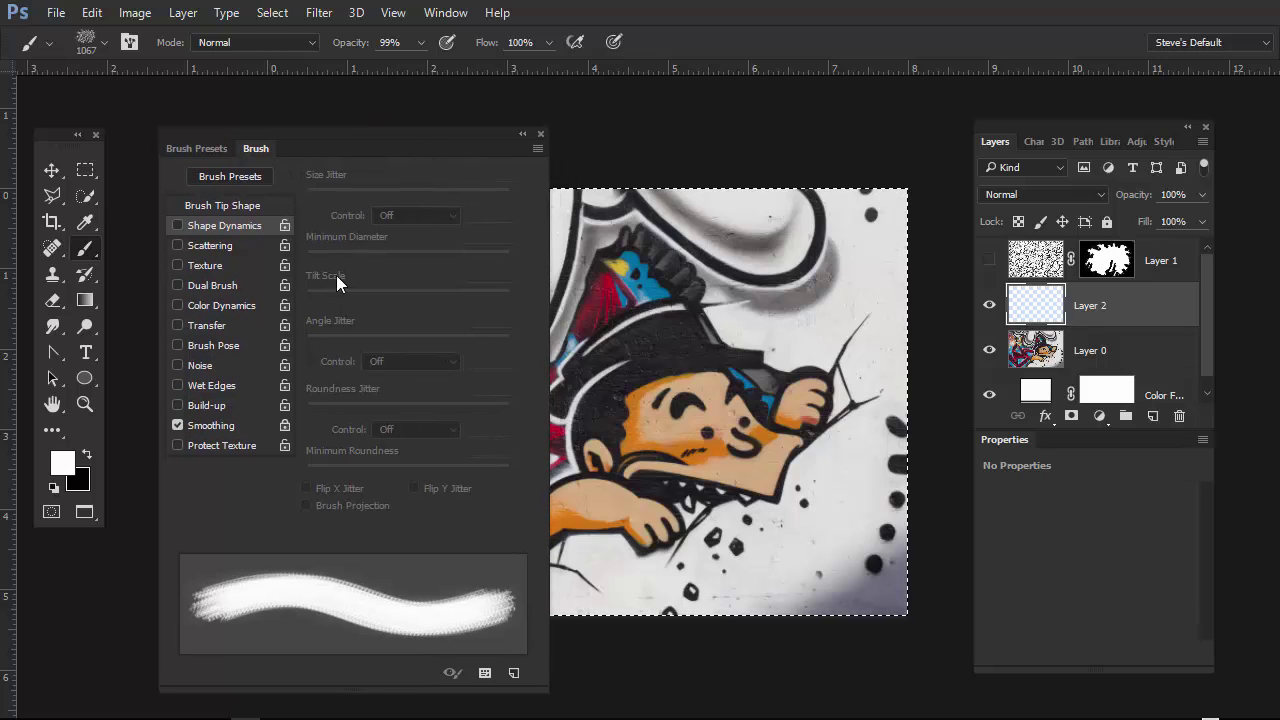
{"action": "left_click", "coordinate": [260, 224]}
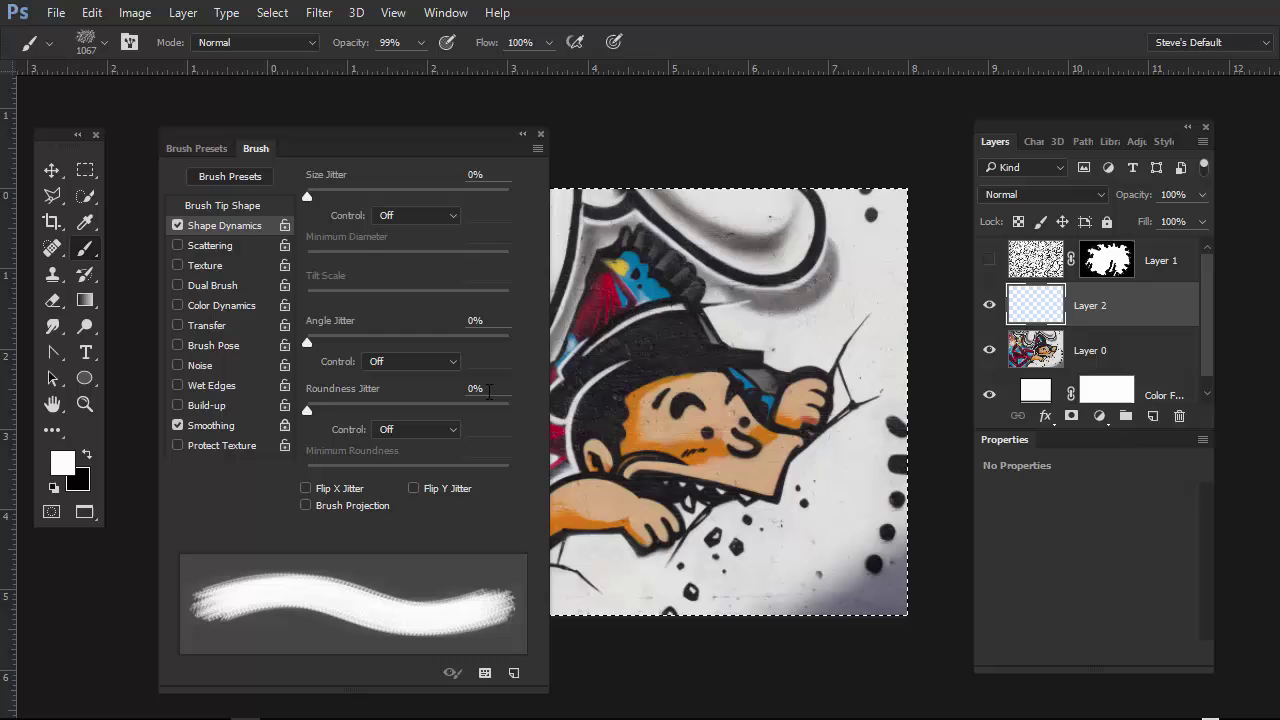
{"action": "left_click", "coordinate": [306, 505]}
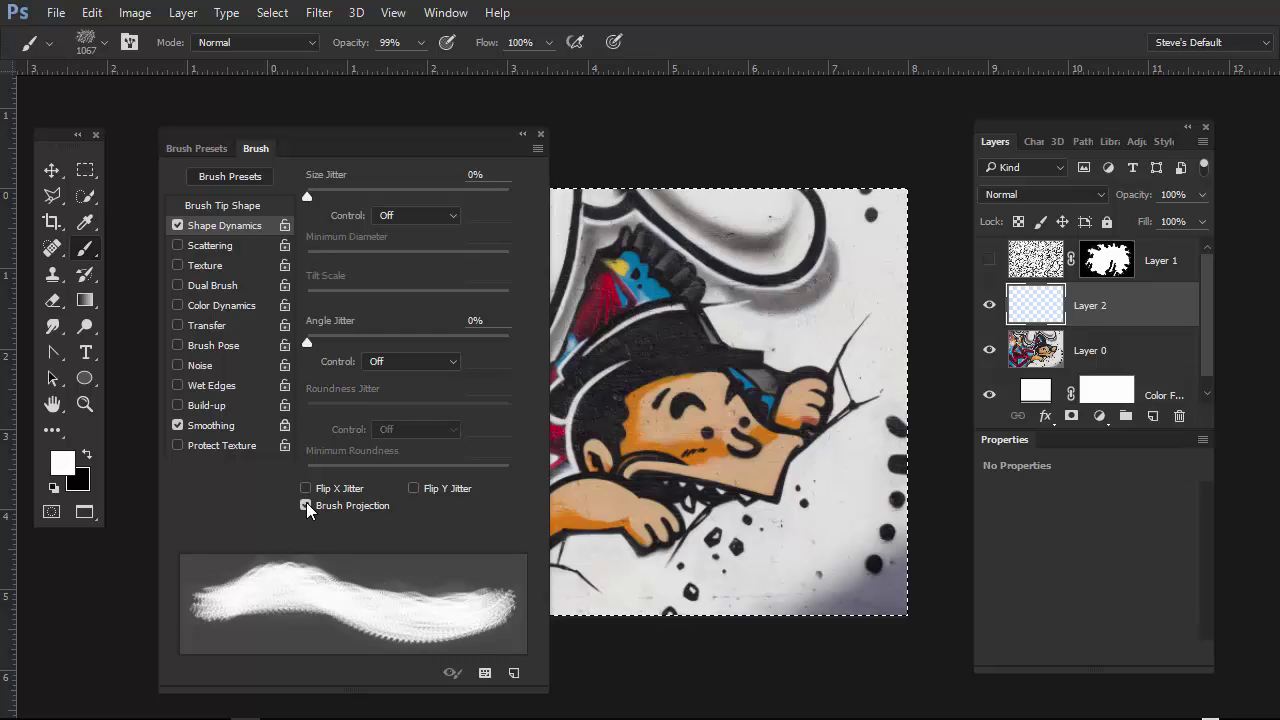
{"action": "left_click", "coordinate": [538, 149]}
{"action": "left_click", "coordinate": [644, 156]}
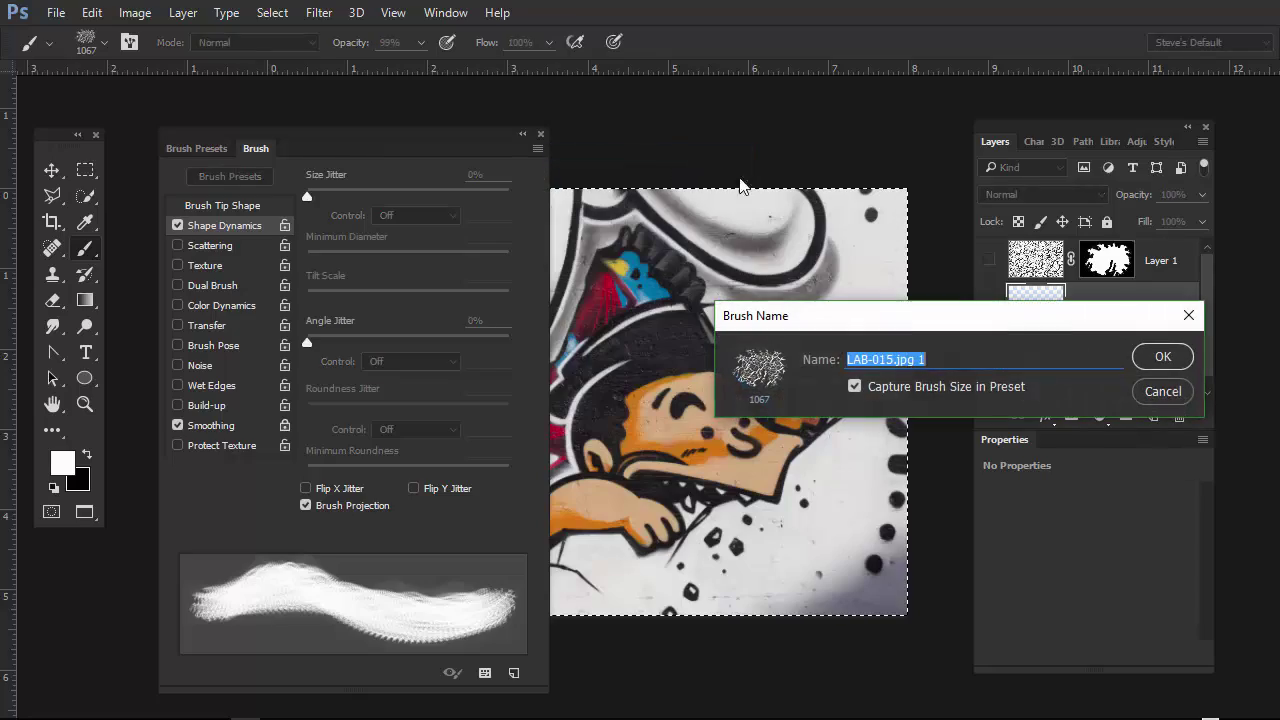
{"action": "left_click", "coordinate": [1152, 368]}
{"action": "left_click_drag", "start_coordinate": [480, 137], "coordinate": [252, 277]}
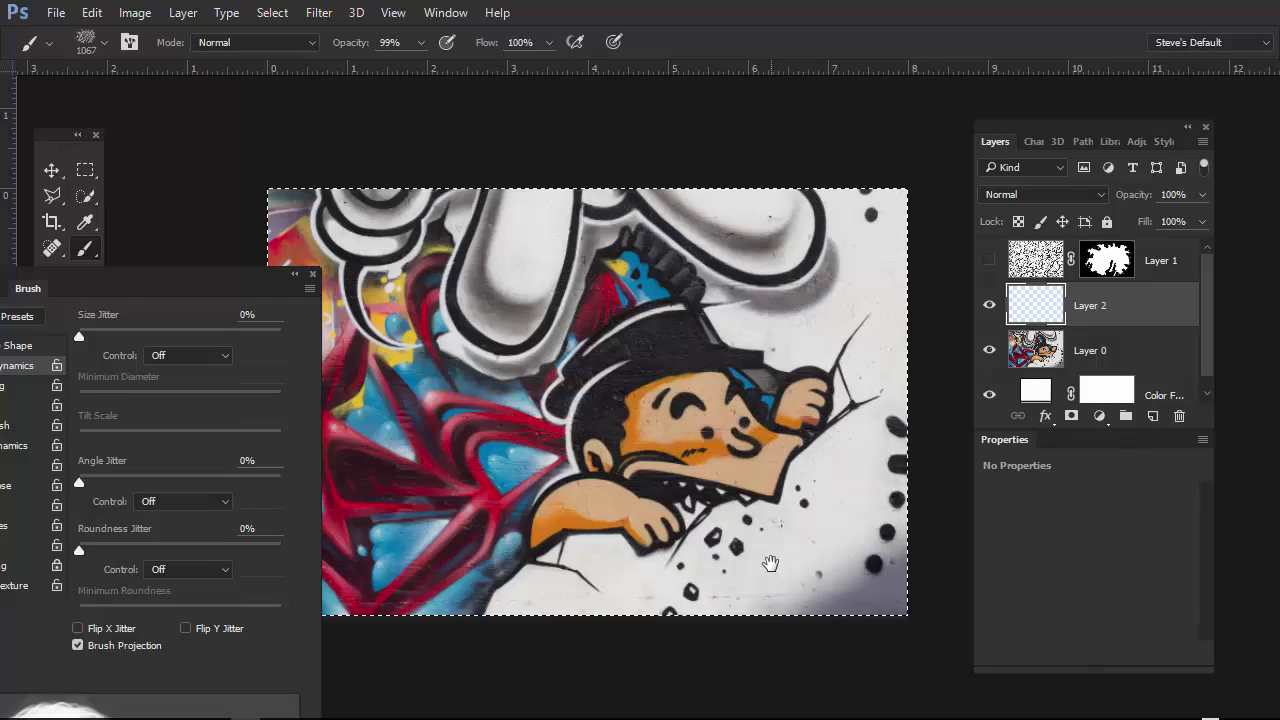
- Set Layer 2's blend mode to Multiply
{"action": "left_click_drag", "start_coordinate": [759, 579], "coordinate": [757, 464]}
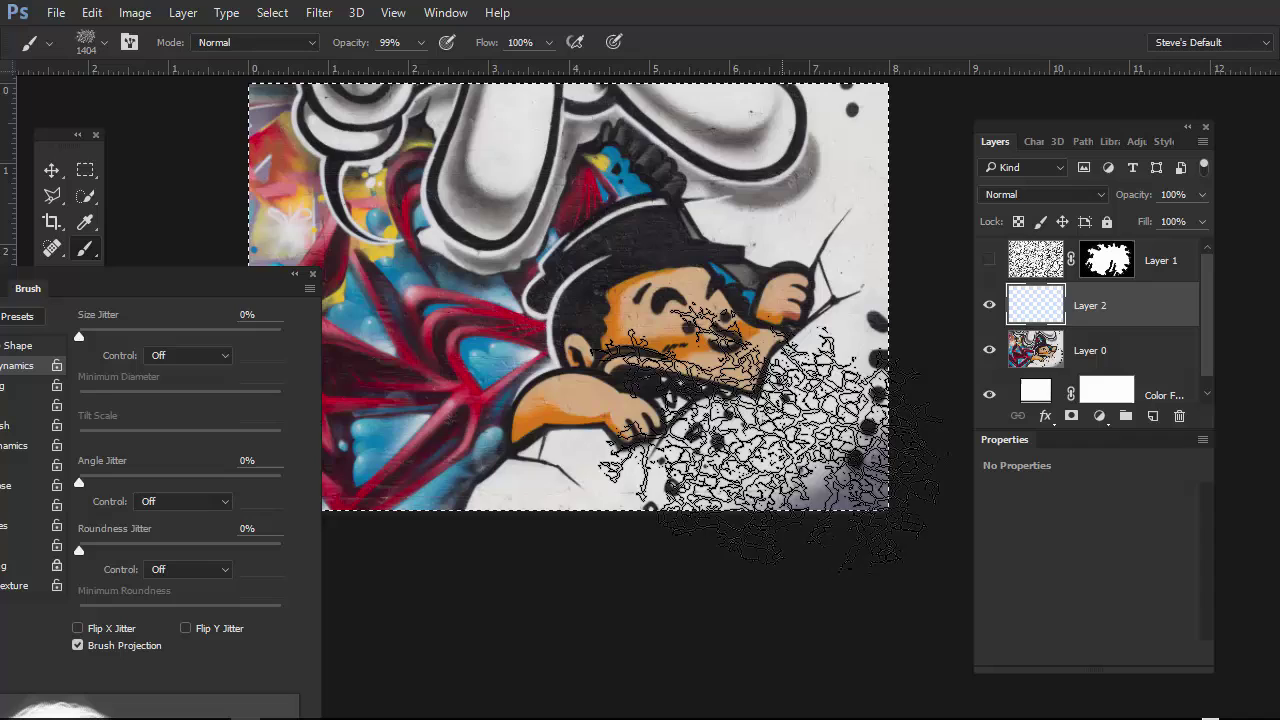
{"action": "left_click", "coordinate": [1099, 195]}
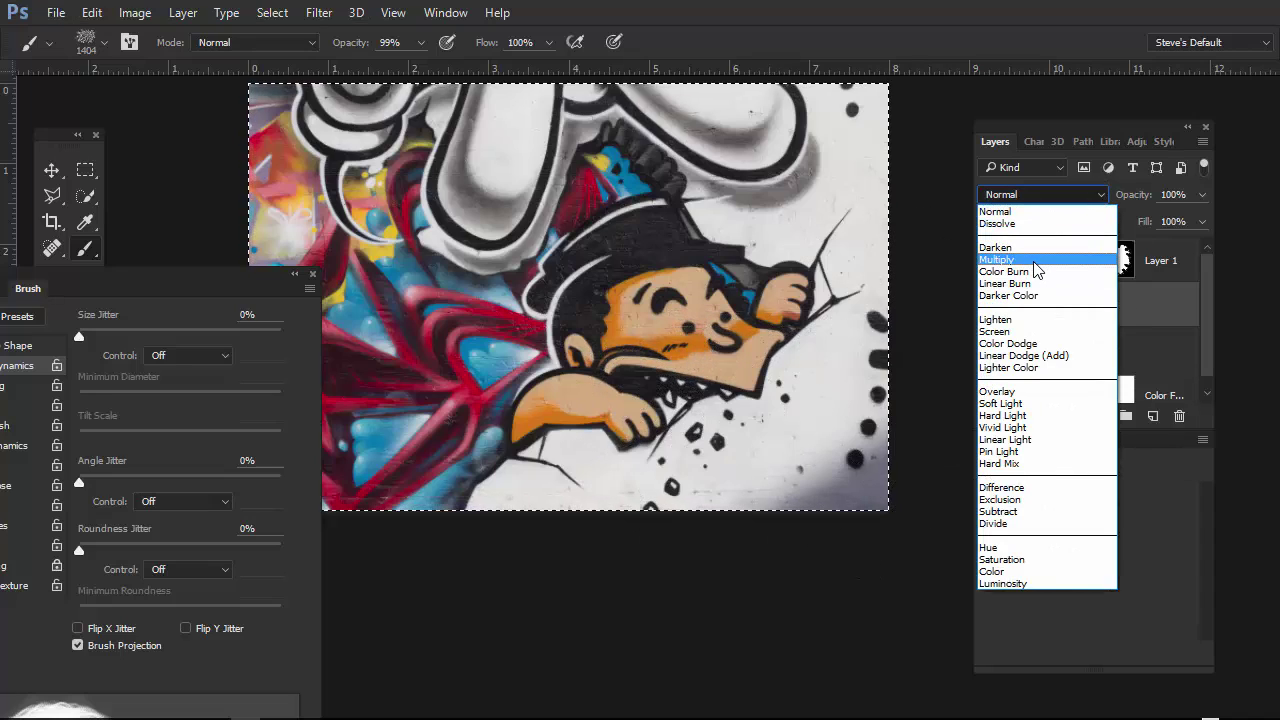
{"action": "left_click", "coordinate": [1036, 262]}
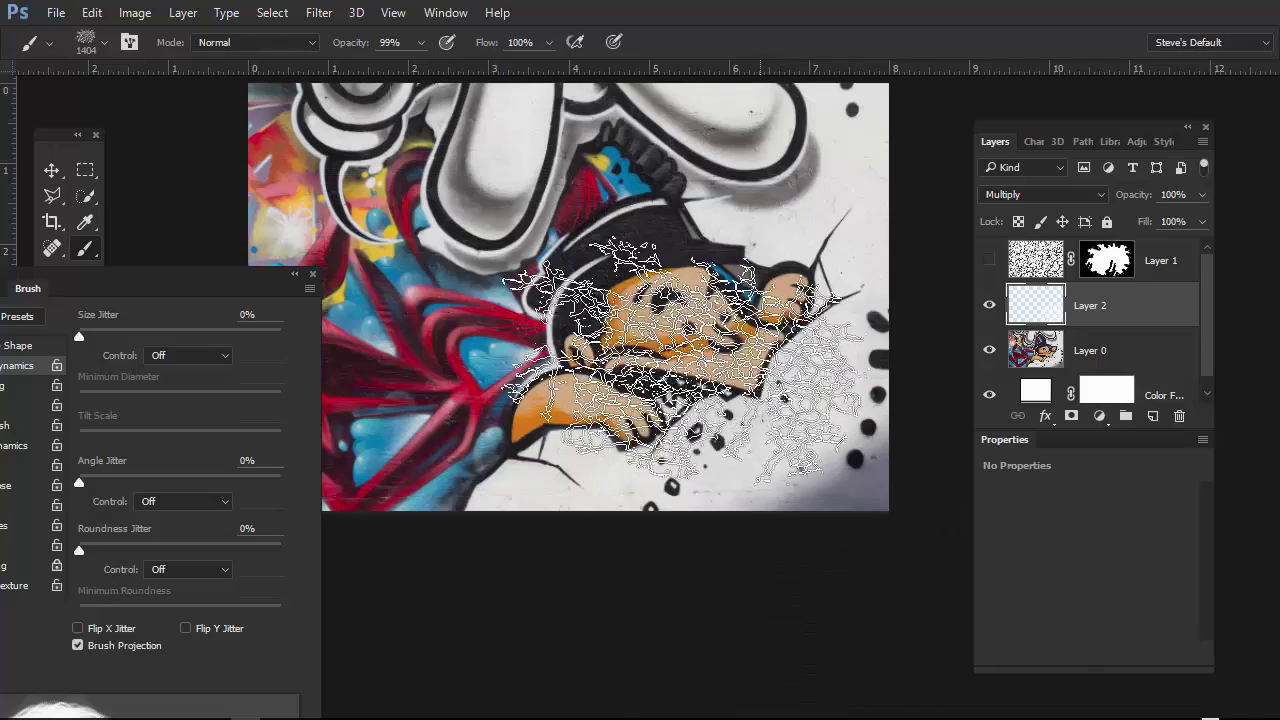
- Arrange the Brush settings panel beside the image and zoom the view out slightly
{"action": "left_click_drag", "start_coordinate": [229, 277], "coordinate": [570, 214]}
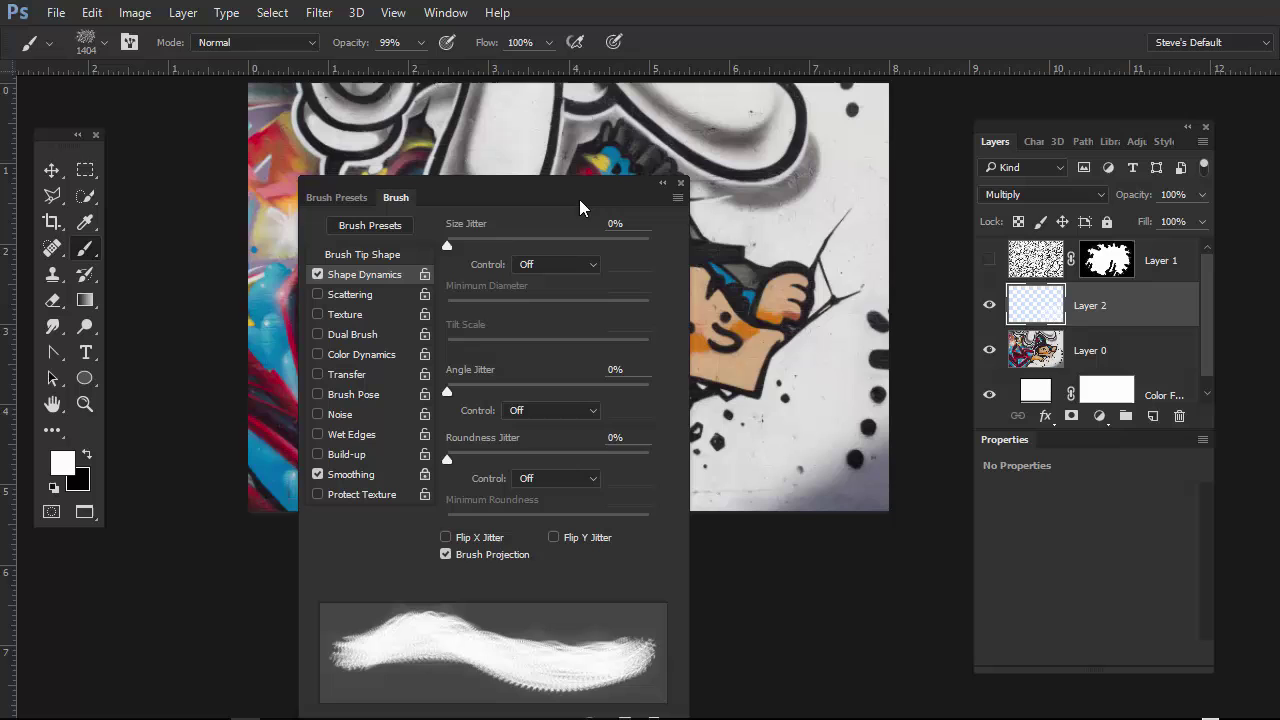
{"action": "mouse_move", "coordinate": [564, 190]}
{"action": "left_mouse_down"}
{"action": "mouse_move", "coordinate": [420, 229]}
{"action": "mouse_move", "coordinate": [411, 217]}
{"action": "left_mouse_up"}
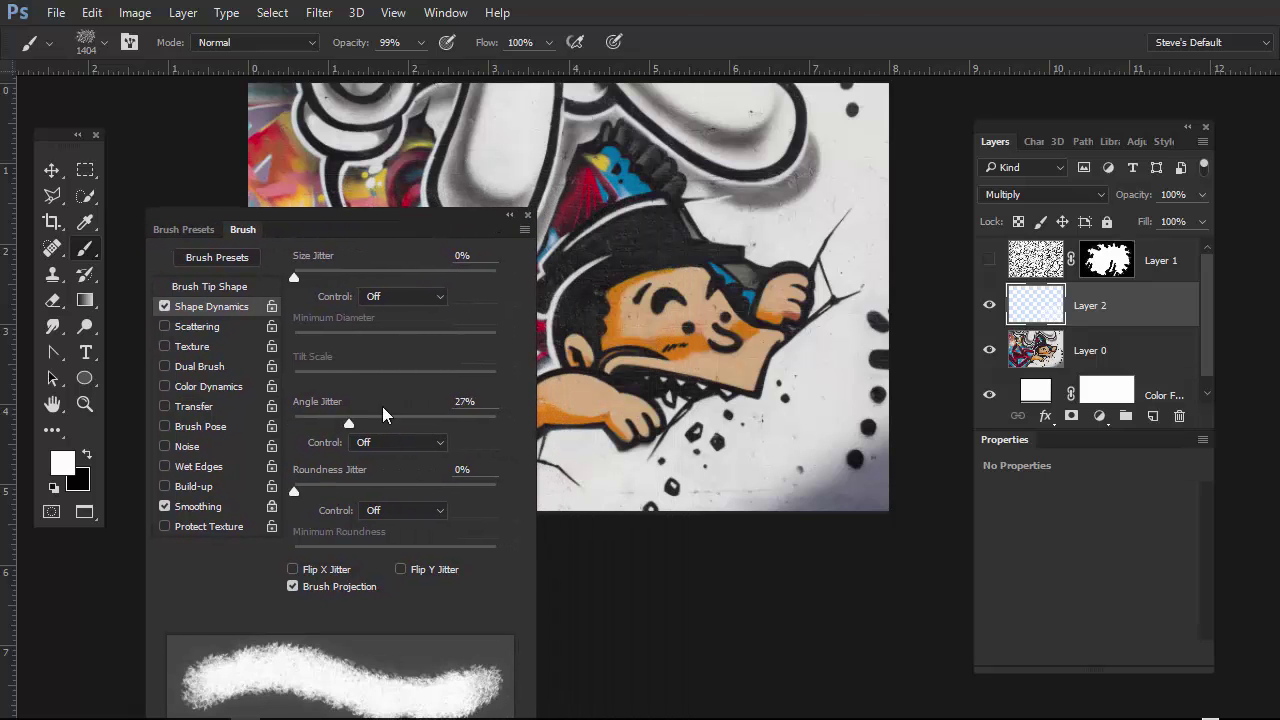
{"action": "mouse_move", "coordinate": [425, 227]}
{"action": "left_mouse_down"}
{"action": "mouse_move", "coordinate": [403, 243]}
{"action": "mouse_move", "coordinate": [390, 157]}
{"action": "left_mouse_up"}
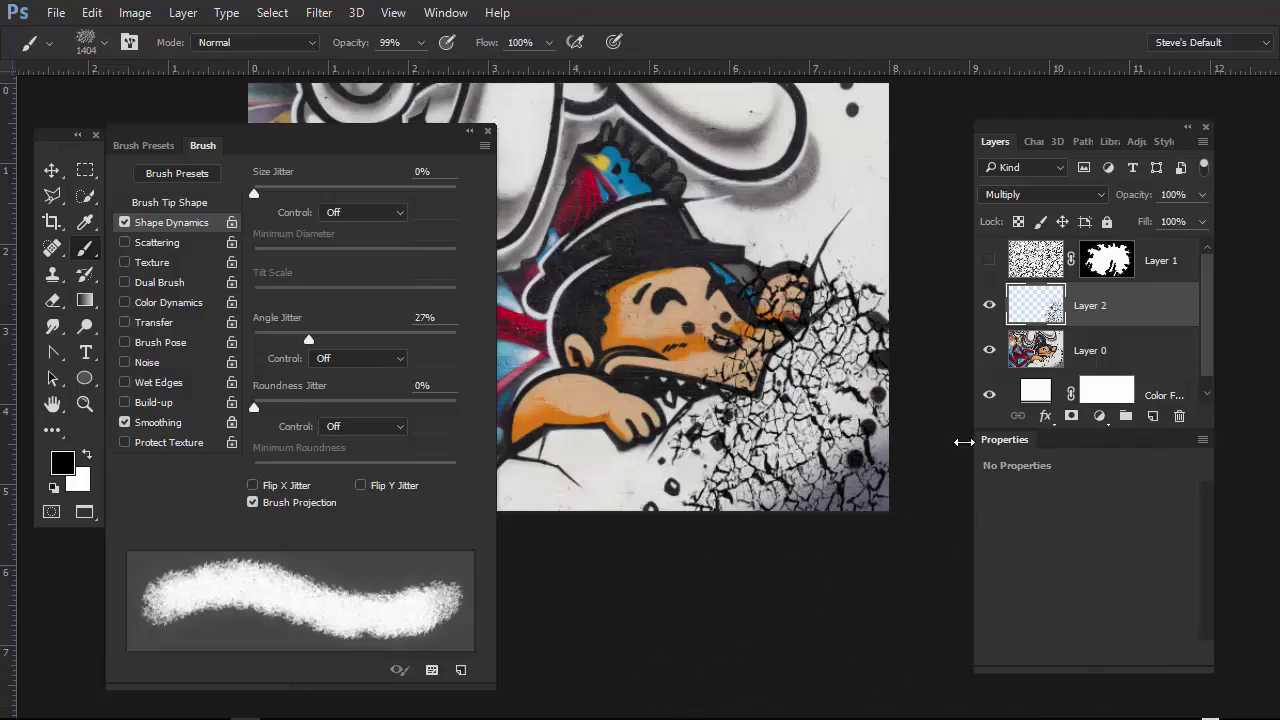
{"action": "left_click_drag", "start_coordinate": [851, 406], "coordinate": [831, 444]}
{"action": "left_click_drag", "start_coordinate": [387, 136], "coordinate": [216, 203]}
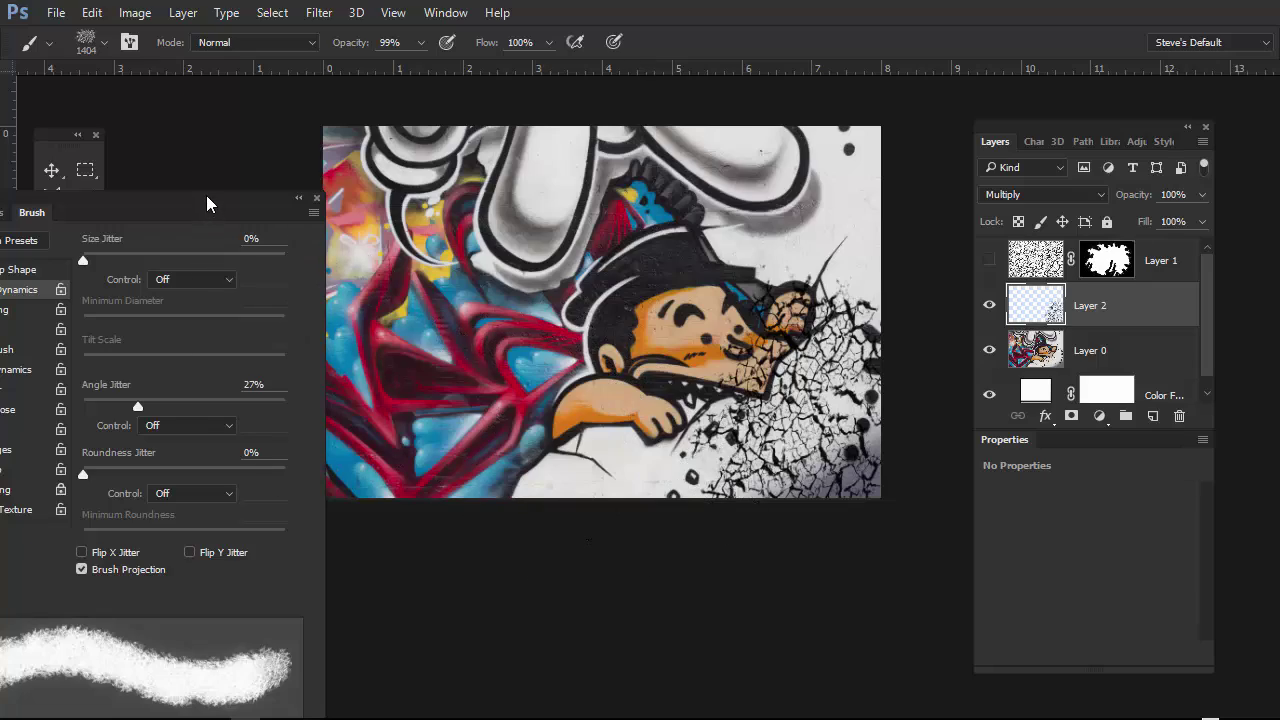
{"action": "mouse_move", "coordinate": [207, 204]}
{"action": "left_mouse_down"}
{"action": "mouse_move", "coordinate": [471, 186]}
{"action": "mouse_move", "coordinate": [389, 209]}
{"action": "left_mouse_up"}
{"action": "scroll", "coordinate": [753, 320], "scroll_direction": "down", "scroll_amount": 2}
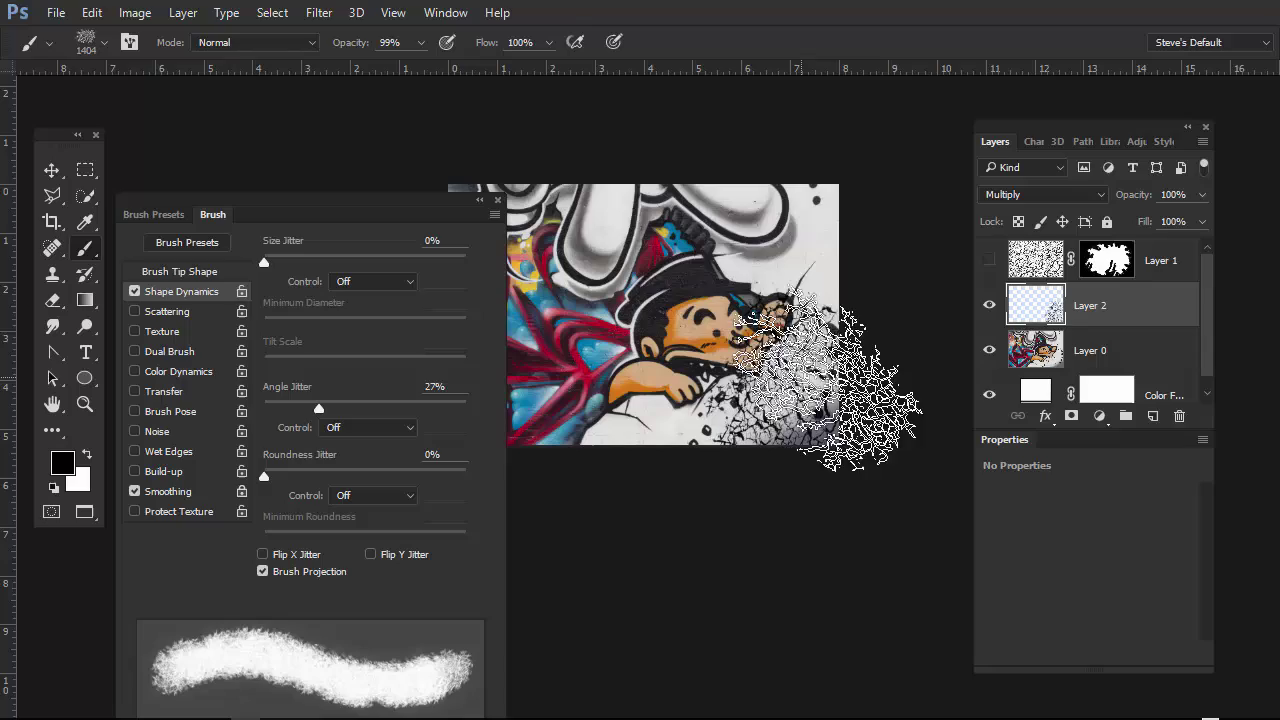
- Stamp black cracks at the upper right, set Angle Jitter control to Pen Tilt, and close Brush settings
{"action": "mouse_move", "coordinate": [825, 380]}
{"action": "left_mouse_down"}
{"action": "mouse_move", "coordinate": [875, 320]}
{"action": "mouse_move", "coordinate": [875, 290]}
{"action": "mouse_move", "coordinate": [840, 265]}
{"action": "mouse_move", "coordinate": [805, 265]}
{"action": "mouse_move", "coordinate": [810, 280]}
{"action": "left_mouse_up"}
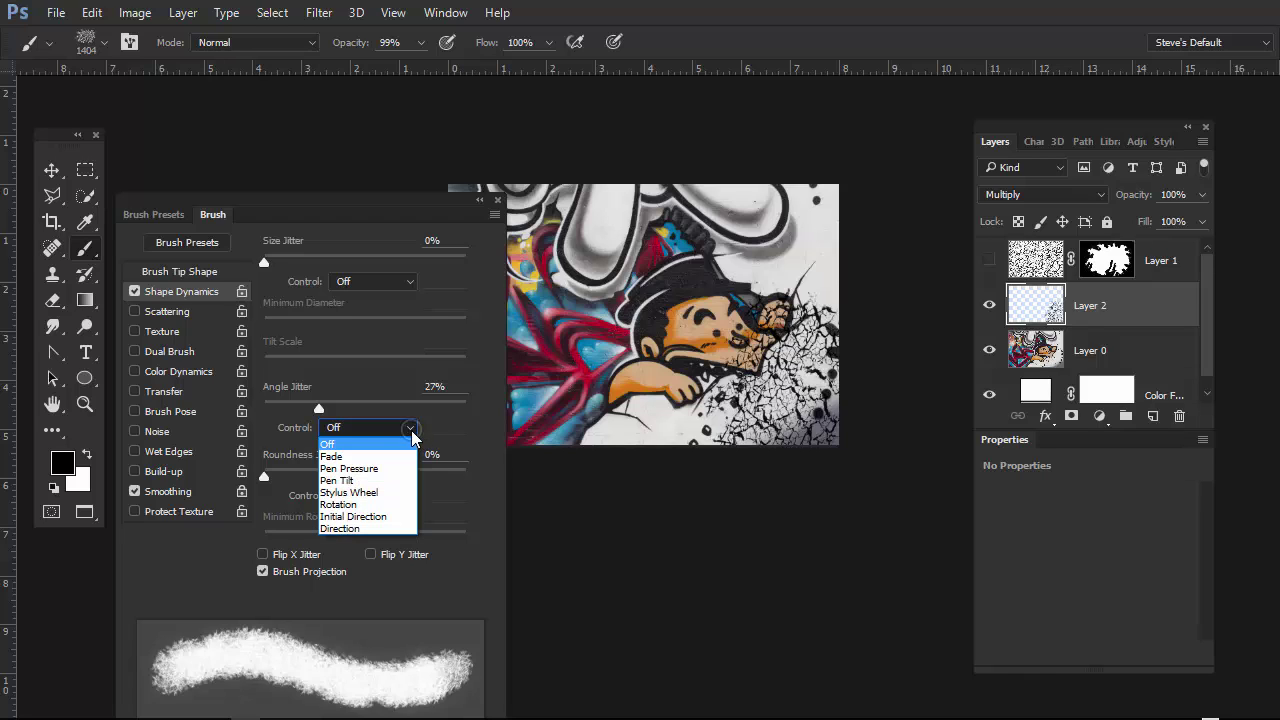
{"action": "left_click", "coordinate": [387, 483]}
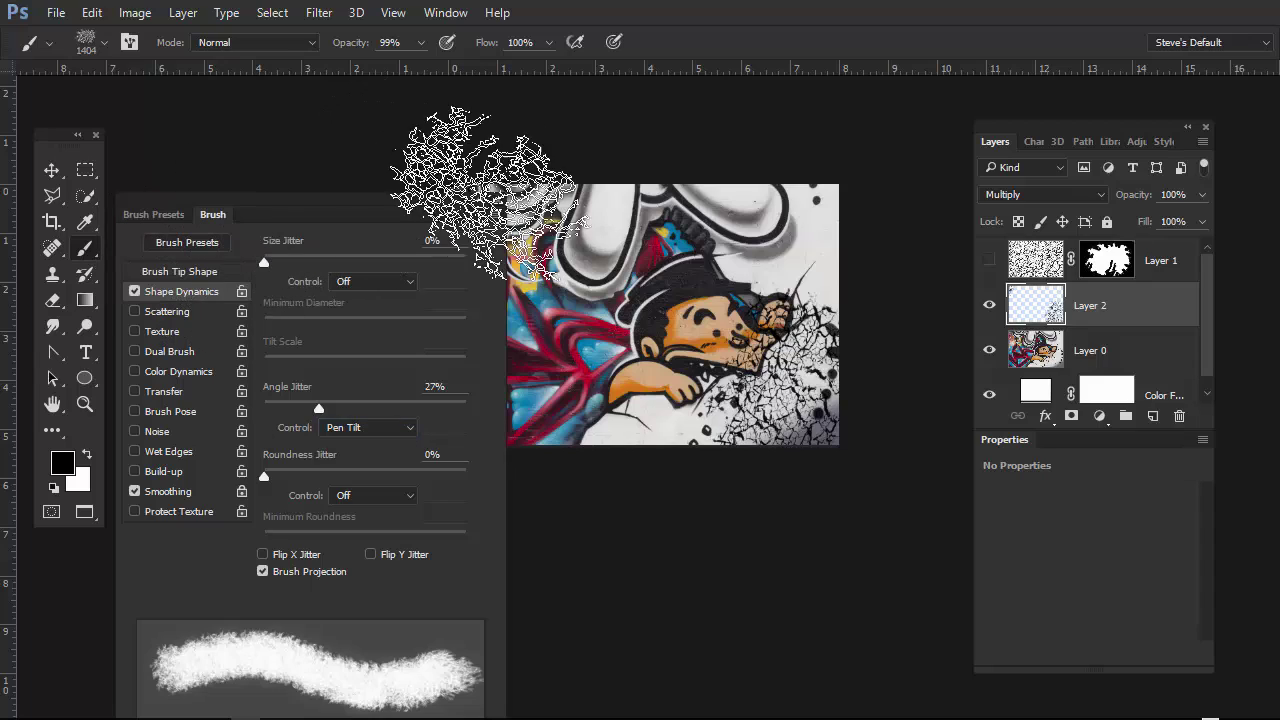
{"action": "left_click", "coordinate": [497, 201]}
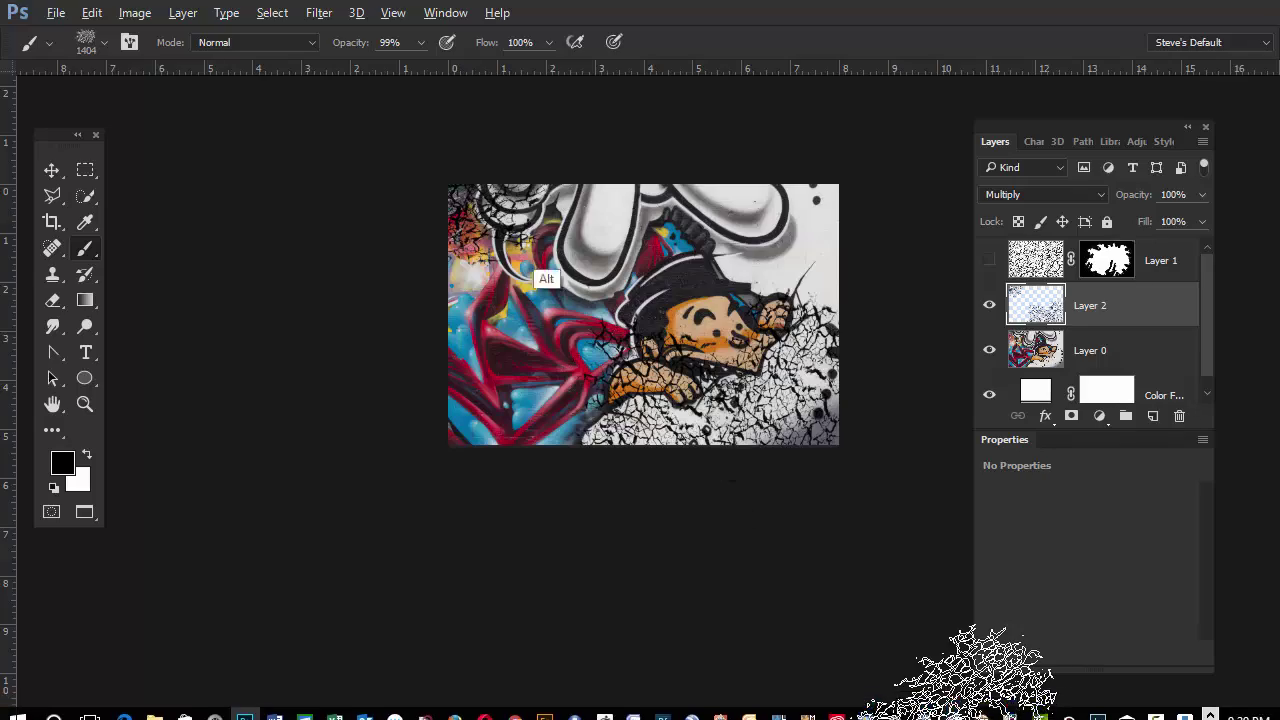
- Zoom in on the cartoon character's face and reduce the crack brush diameter to 683 px
{"action": "scroll", "coordinate": [605, 225], "scroll_direction": "up", "scroll_amount": 3}
{"action": "left_click_drag", "start_coordinate": [643, 366], "coordinate": [437, 218]}
{"action": "left_click_drag", "start_coordinate": [727, 461], "coordinate": [780, 549]}
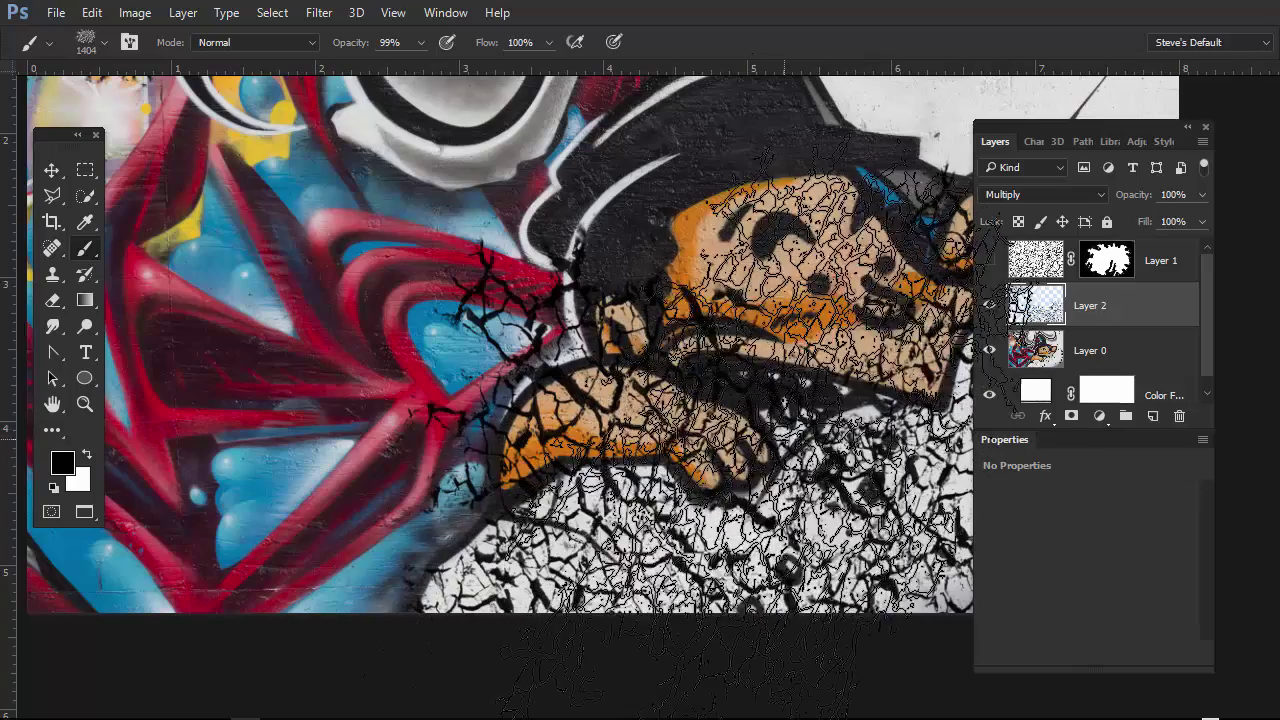
{"action": "left_click_drag", "start_coordinate": [790, 412], "coordinate": [726, 421]}
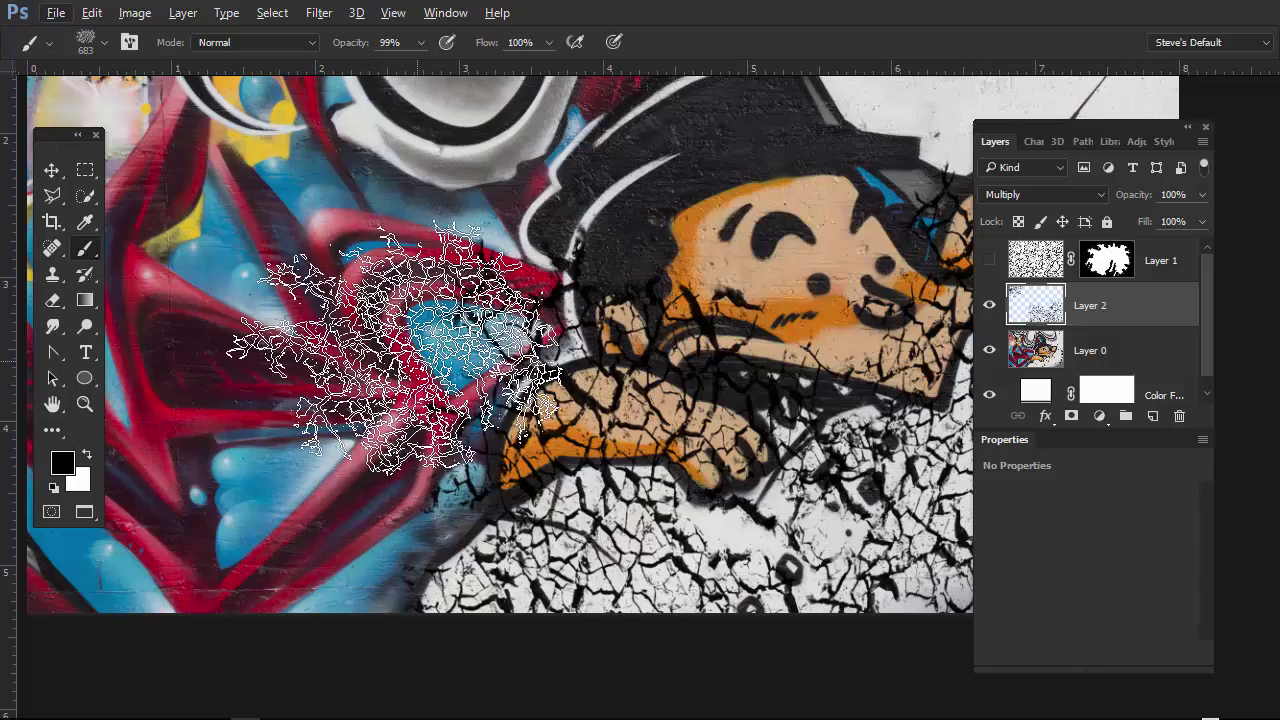
{"action": "key", "text": "Right"}
{"action": "key", "text": "Right"}
{"action": "key", "text": "Right"}
{"action": "key", "text": "Right"}
{"action": "key", "text": "Right"}
{"action": "key", "text": "Right"}
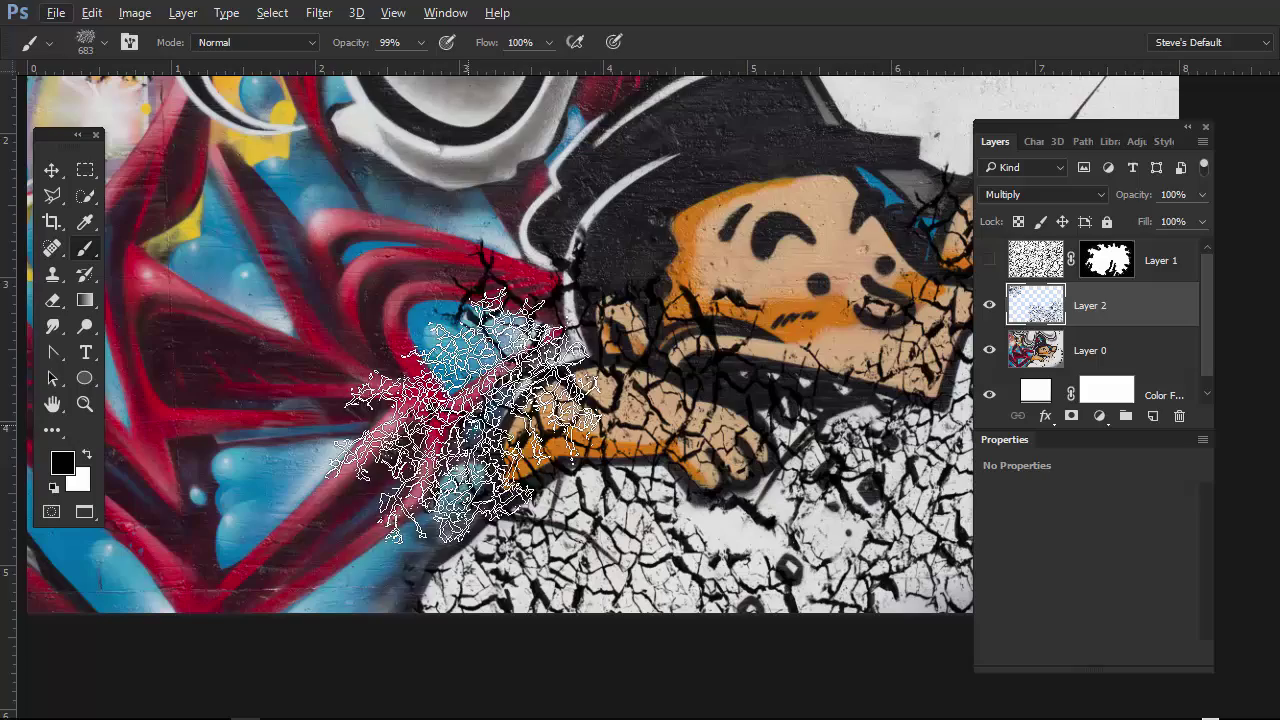